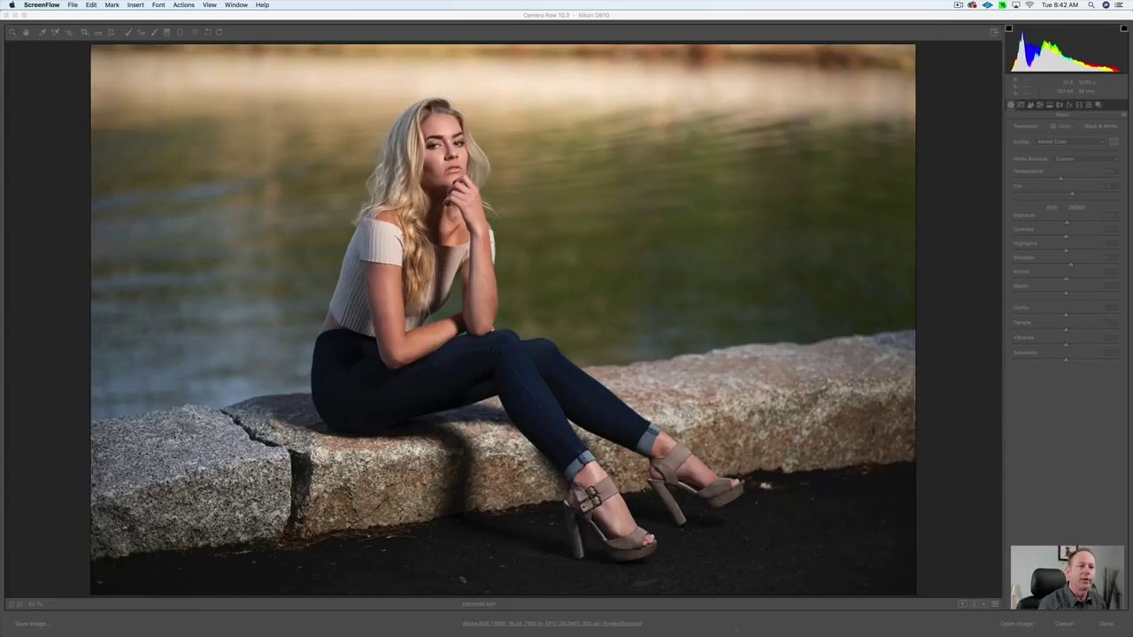
# Configure the Camera Raw workflow options with the Adobe RGB (1998) color space and a depth of 16 Bits/Channel
pyautogui.click(969, 453)
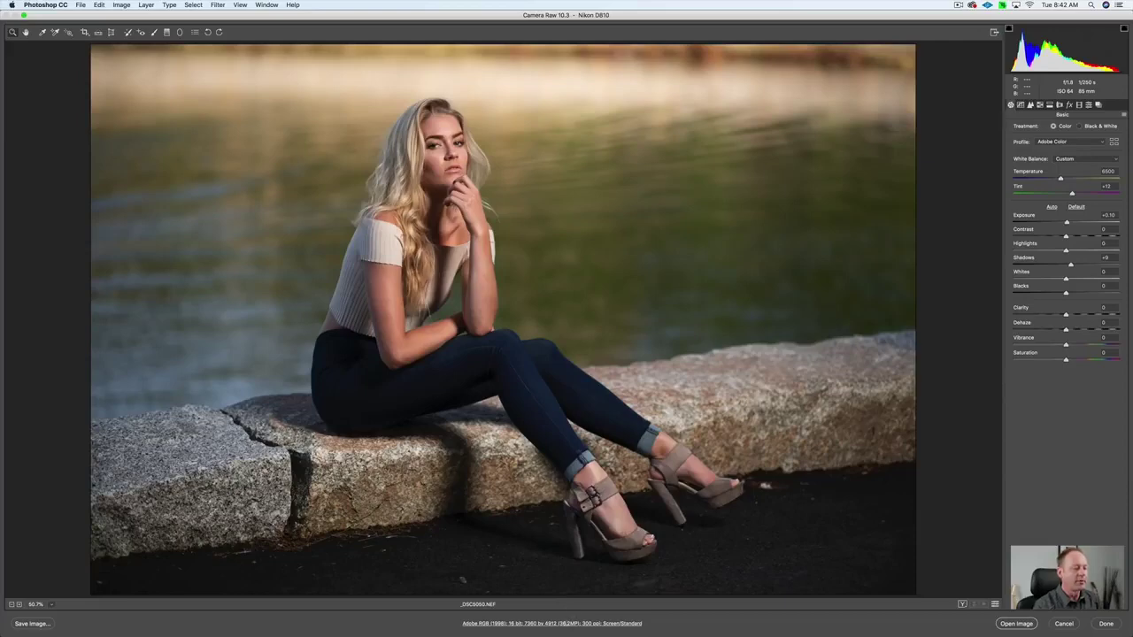
pyautogui.click(567, 623)
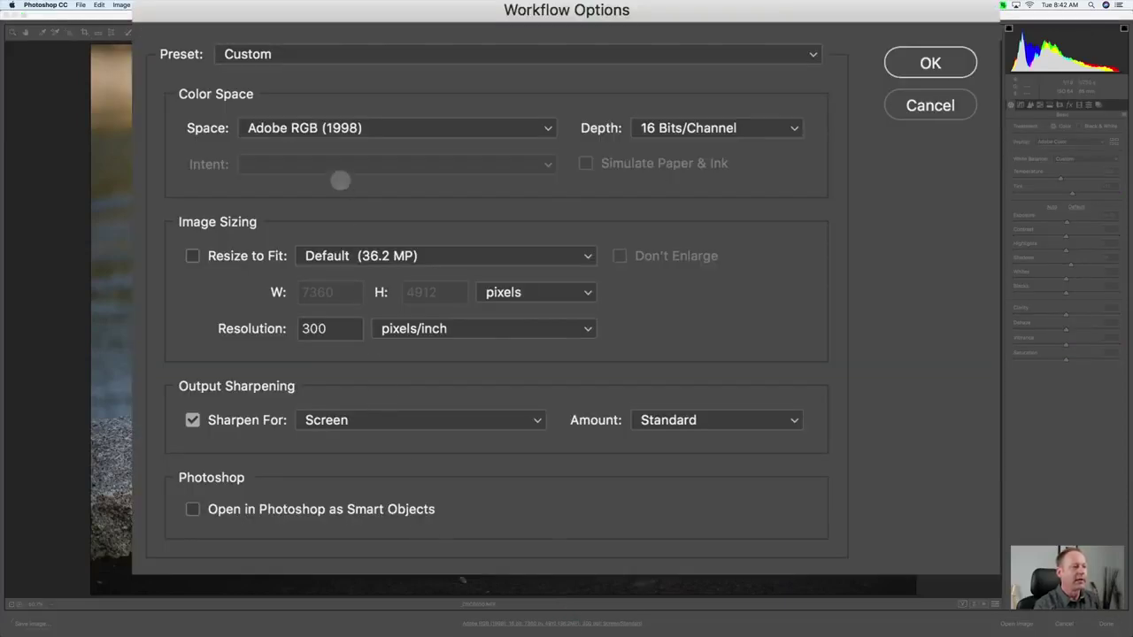
pyautogui.click(397, 130)
pyautogui.click(400, 129)
pyautogui.click(404, 127)
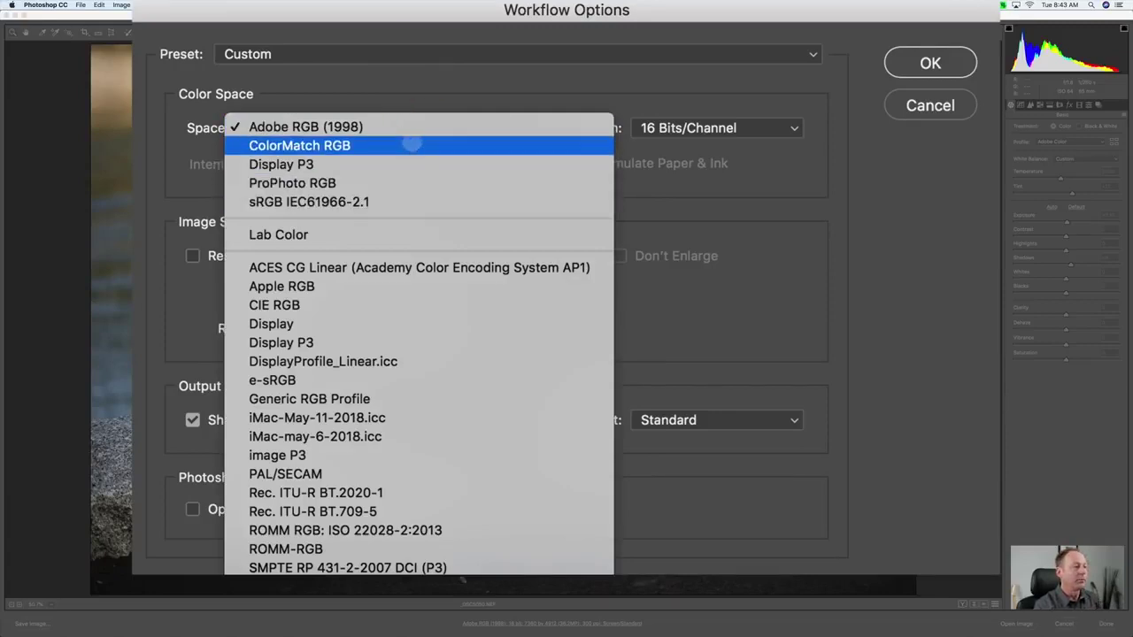
pyautogui.click(415, 128)
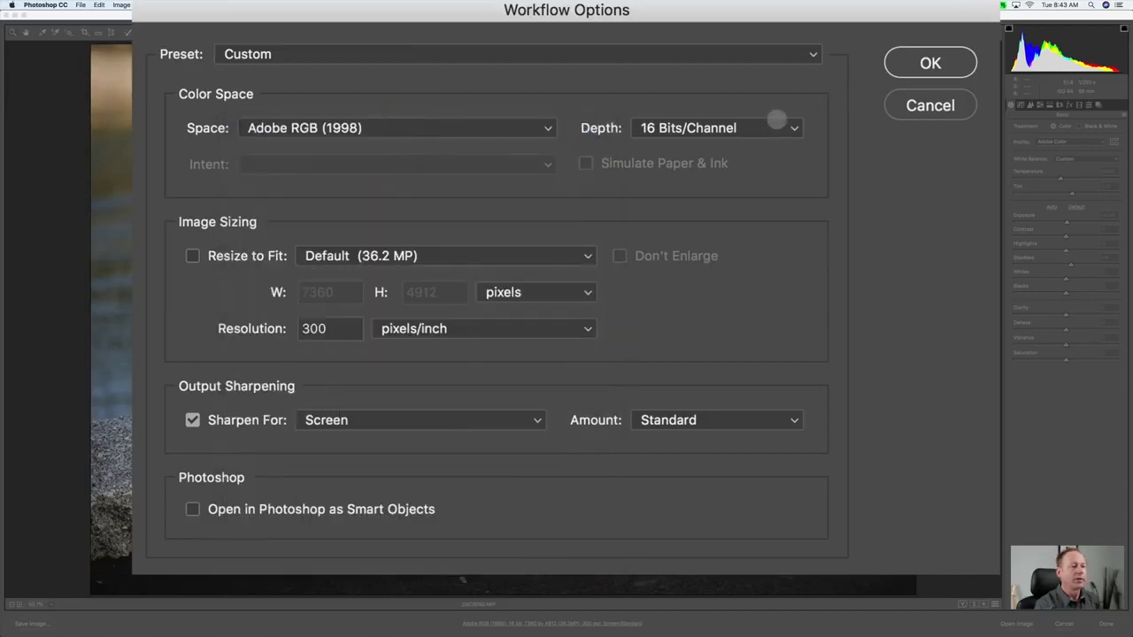
pyautogui.click(777, 126)
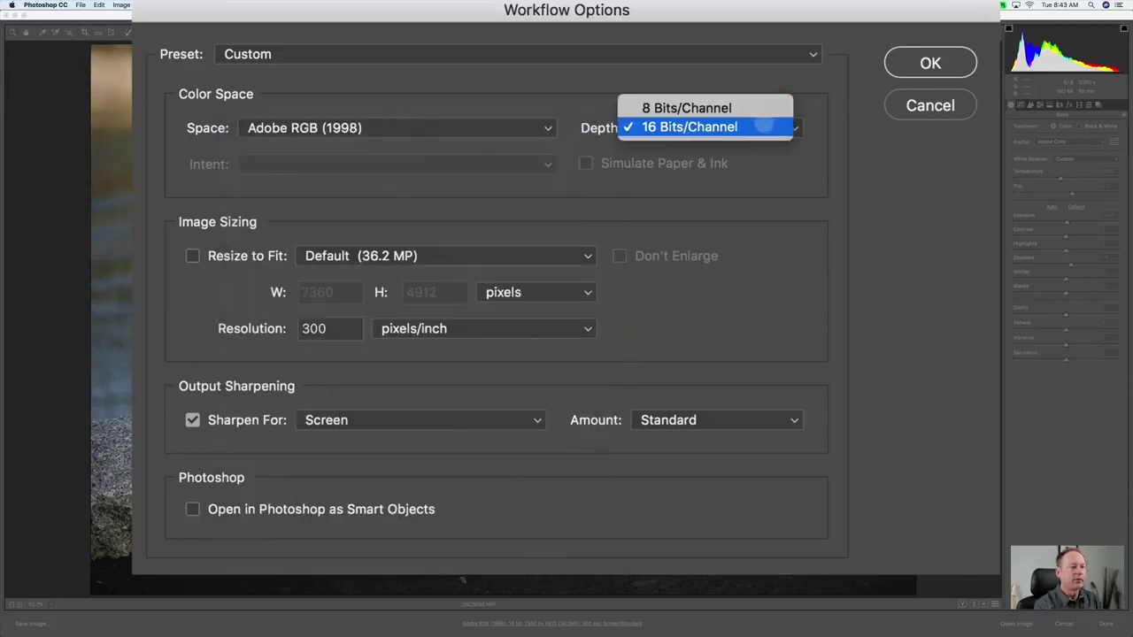
pyautogui.click(764, 126)
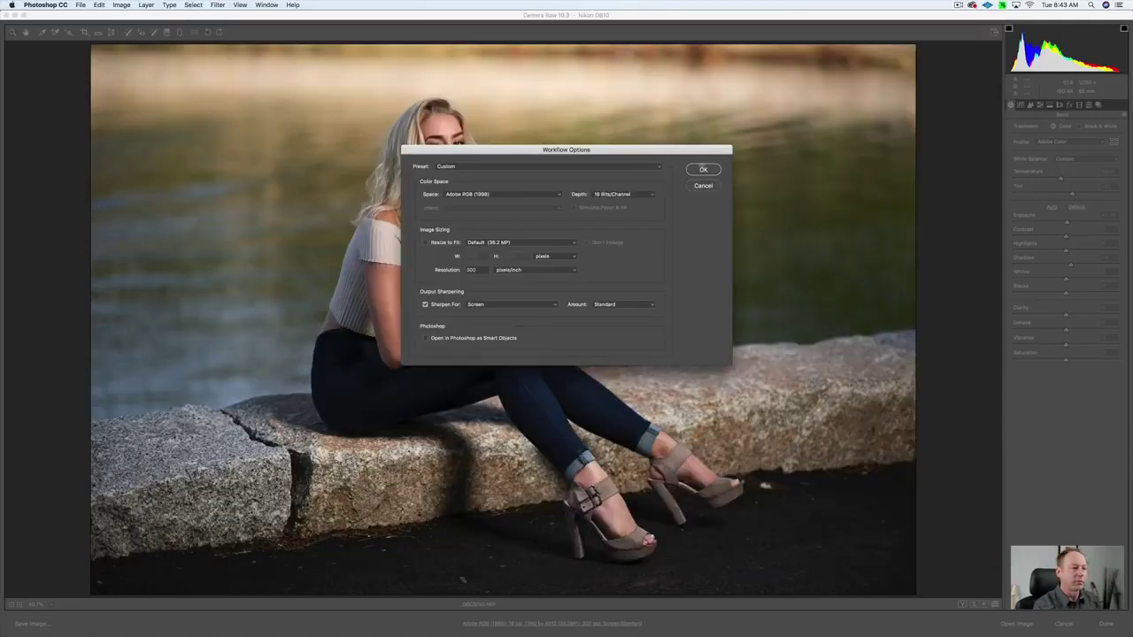
pyautogui.click(703, 170)
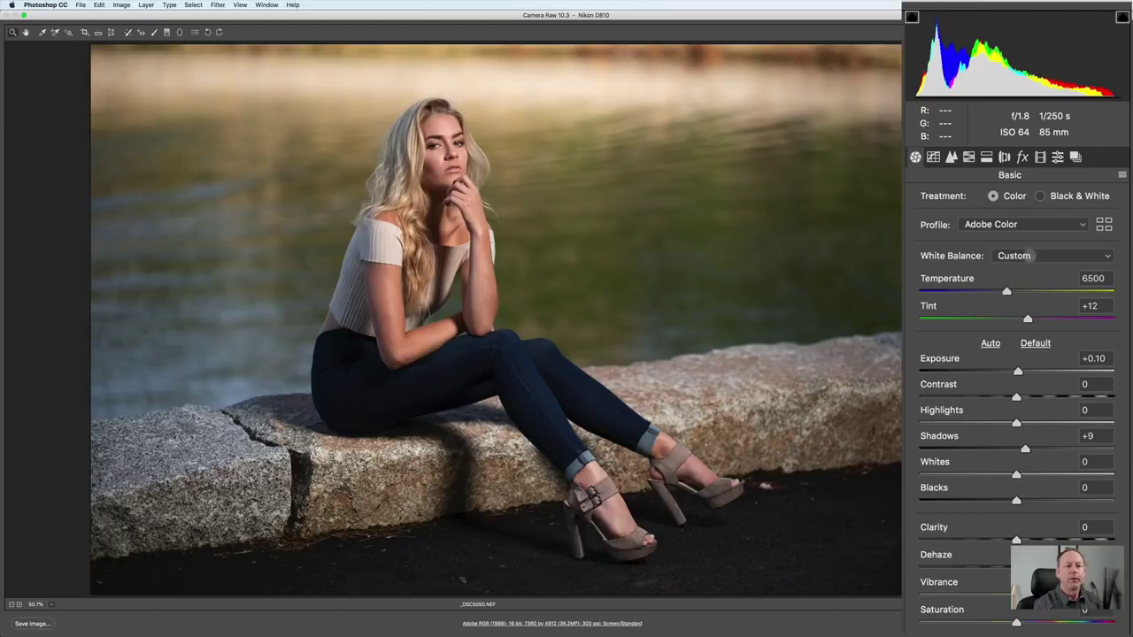
# Try the As Shot and Auto white balance presets on the portrait
pyautogui.click(1028, 255)
pyautogui.click(1043, 152)
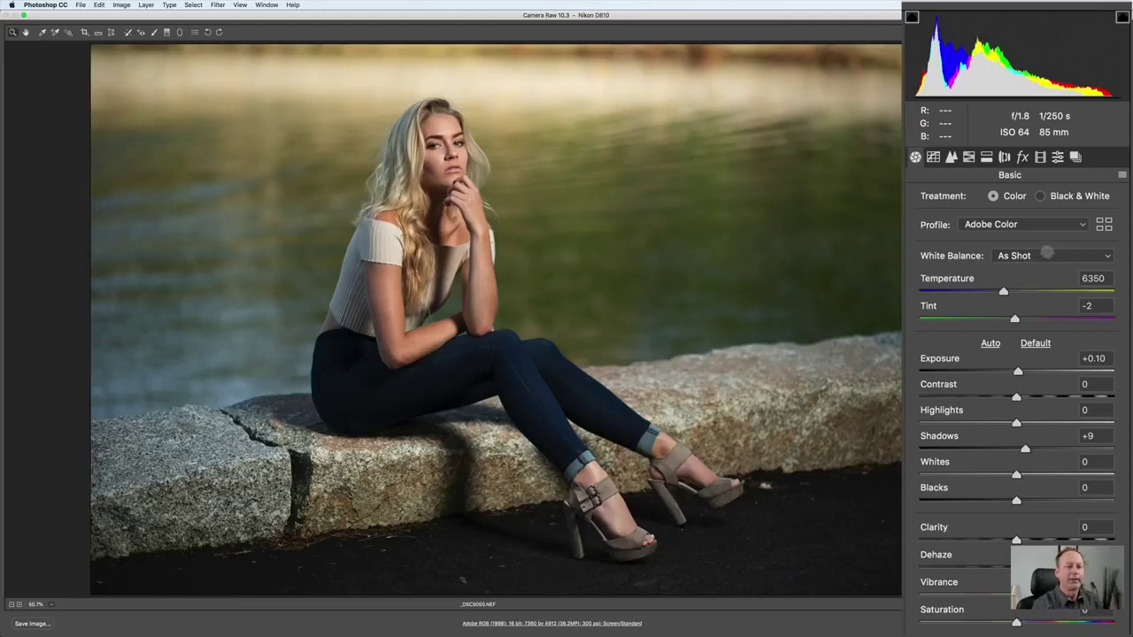
pyautogui.click(1044, 255)
pyautogui.click(1044, 267)
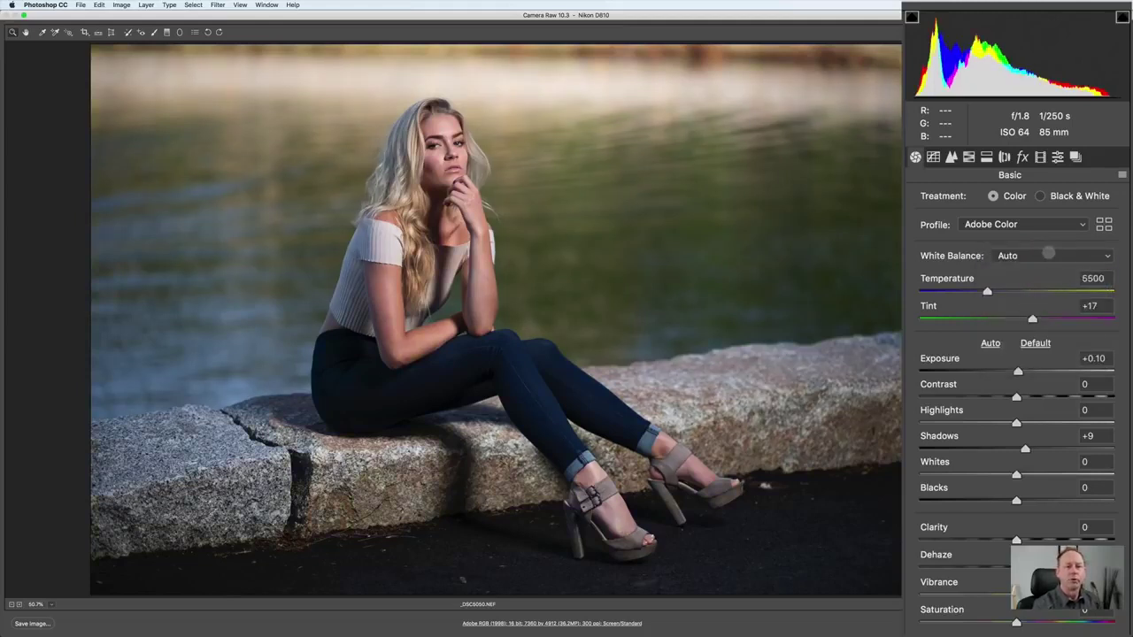
# Apply the Cloudy white balance preset and adjust the tint to +12
pyautogui.click(1049, 256)
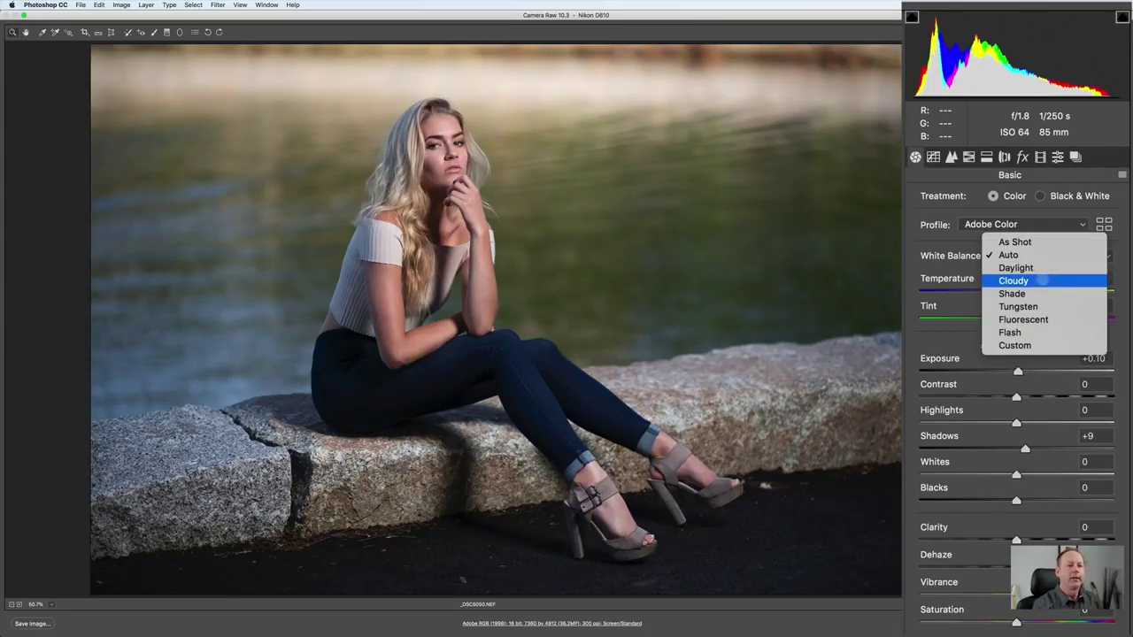
pyautogui.click(1043, 281)
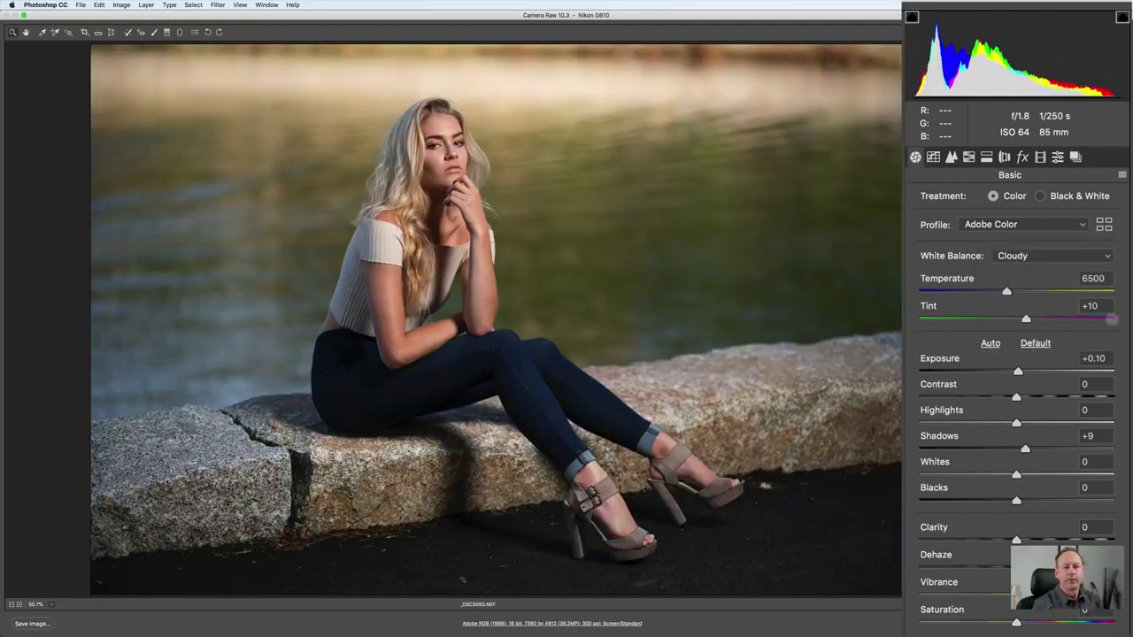
pyautogui.moveTo(1026, 318)
pyautogui.mouseDown()
pyautogui.moveTo(978, 320)
pyautogui.moveTo(1068, 319)
pyautogui.moveTo(1025, 316)
pyautogui.mouseUp()
pyautogui.write('12')
pyautogui.press('Return')
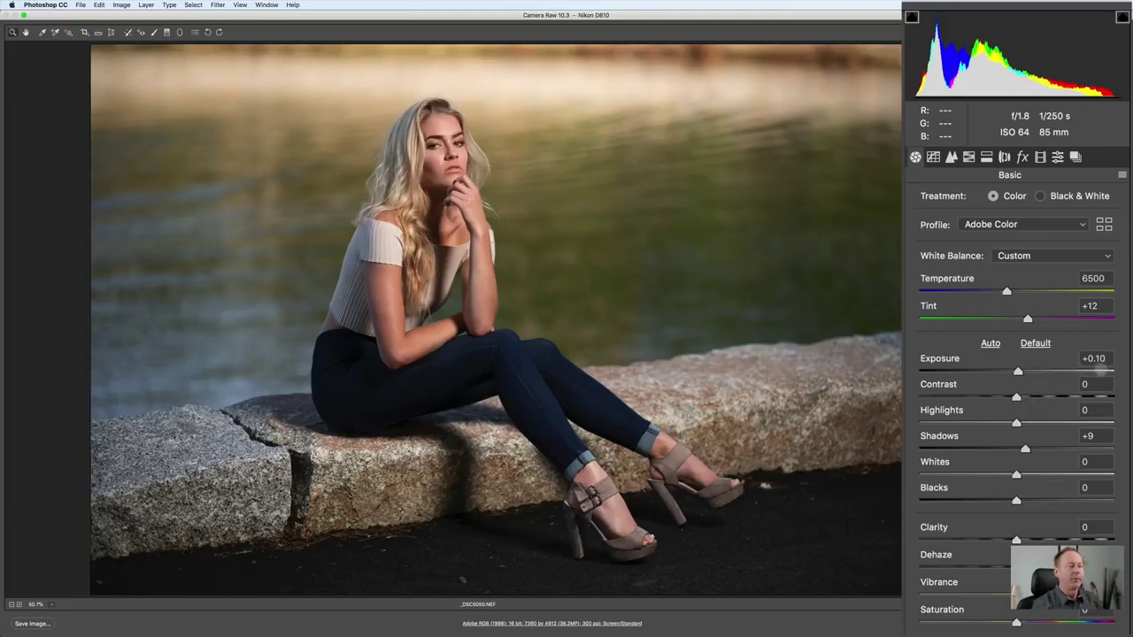
# Test highlight and shadow clipping with exposure at +4.30 and -4.70, and reset the exposure to 0.00
pyautogui.moveTo(1017, 371); pyautogui.dragTo(1099, 372)
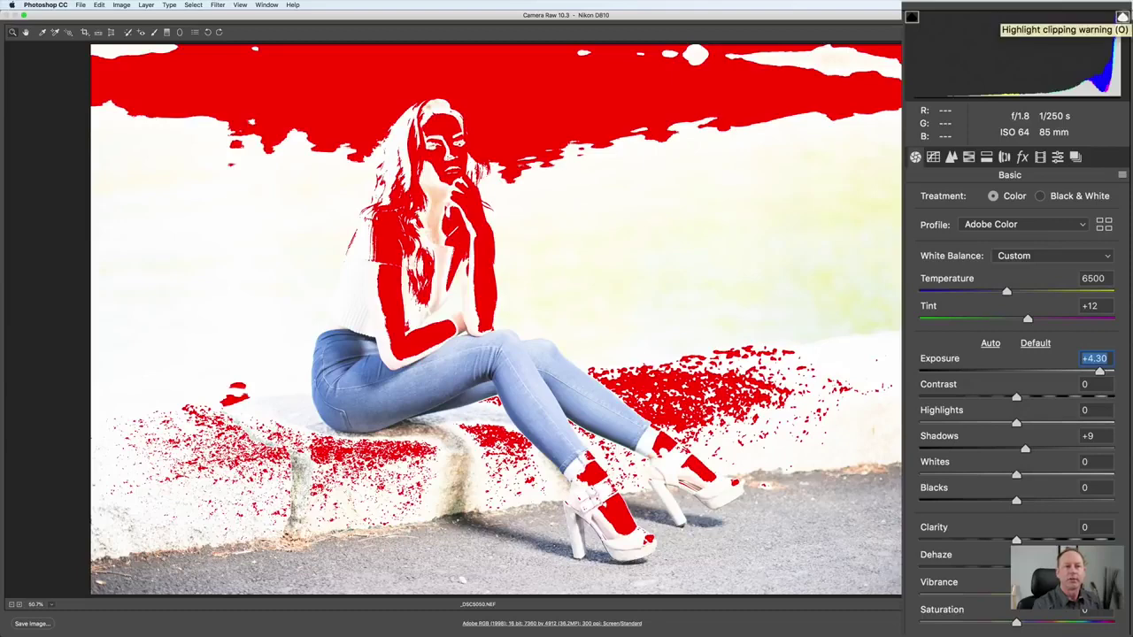
pyautogui.moveTo(1099, 370); pyautogui.dragTo(925, 370)
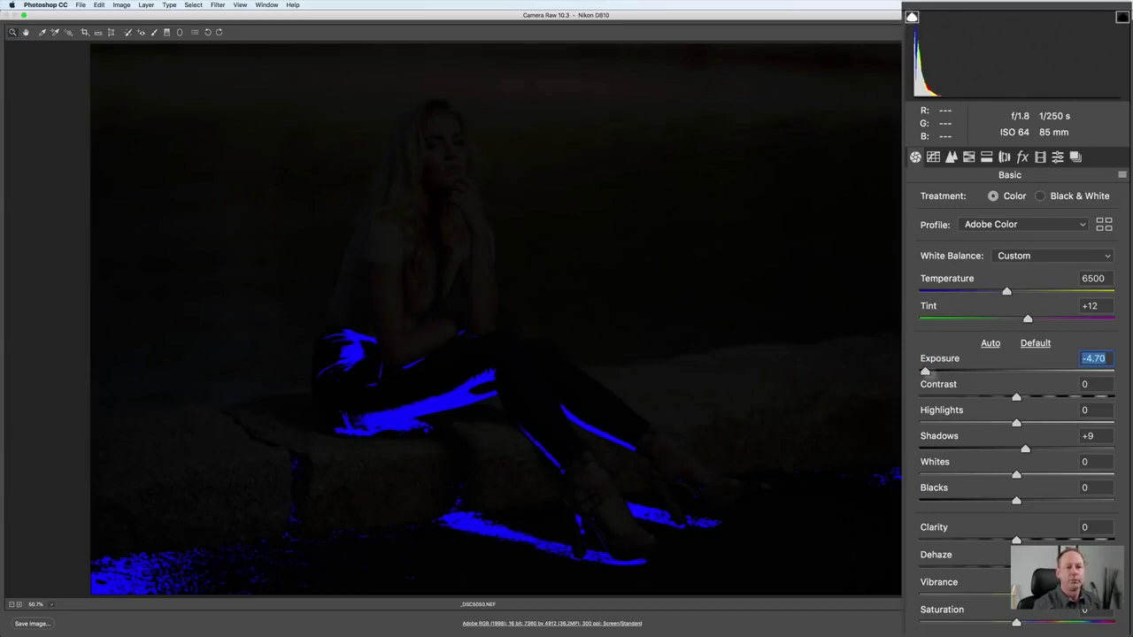
pyautogui.moveTo(925, 369); pyautogui.dragTo(1021, 378)
pyautogui.doubleClick(1021, 377)
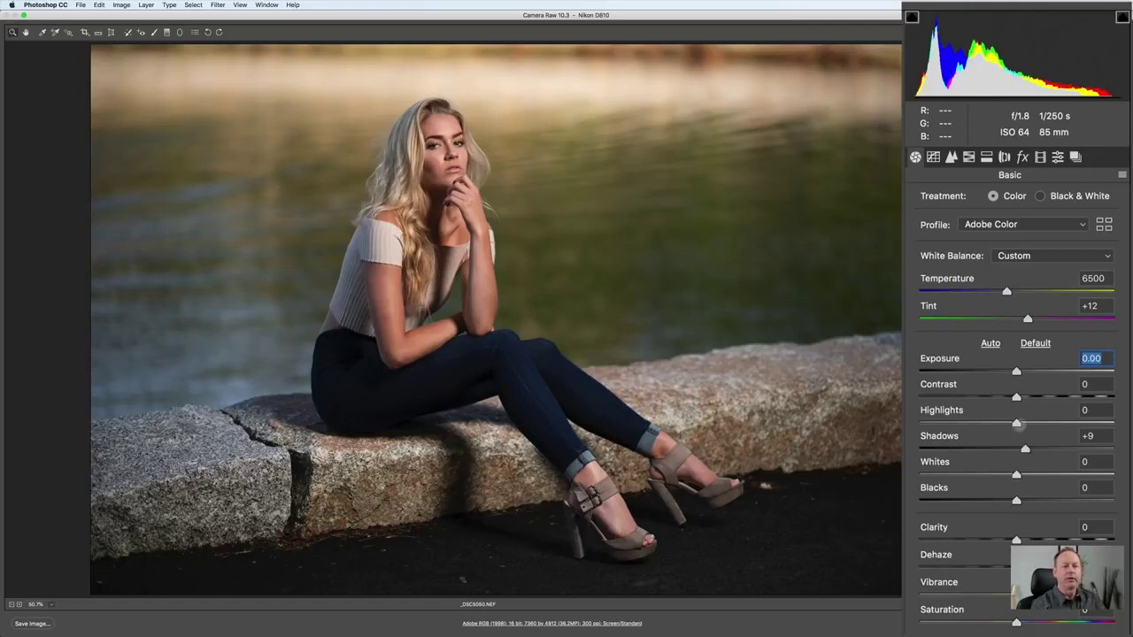
# Lower the highlights to -10, try the shadows near their maximum, and set the shadows to +10
pyautogui.moveTo(1015, 424)
pyautogui.mouseDown()
pyautogui.moveTo(977, 422)
pyautogui.moveTo(1007, 423)
pyautogui.mouseUp()
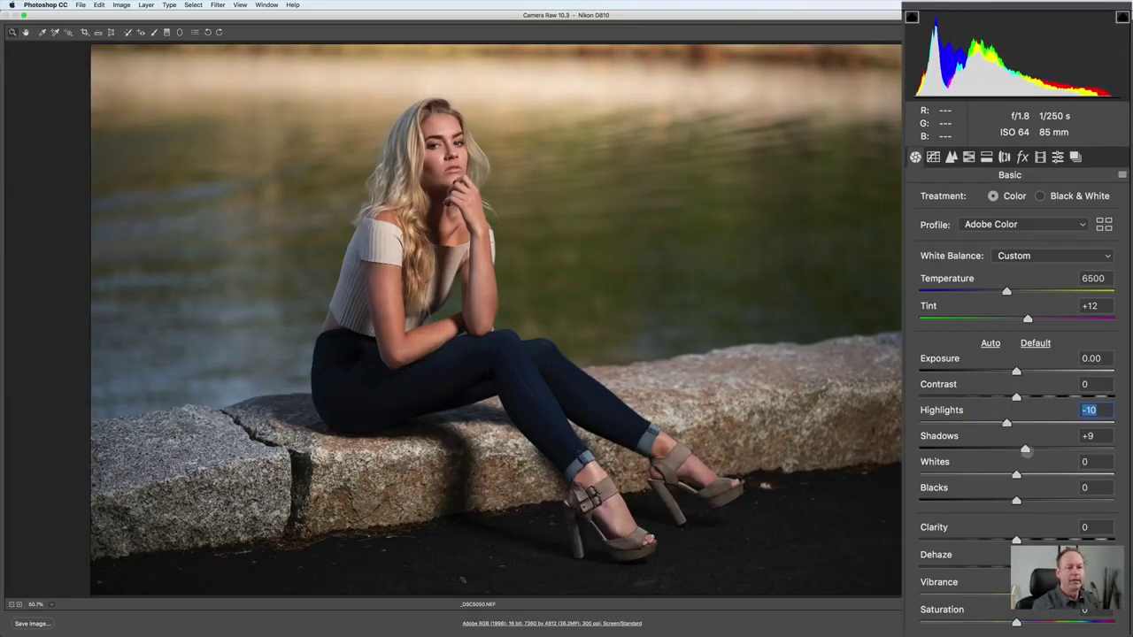
pyautogui.moveTo(1024, 447); pyautogui.dragTo(1113, 448)
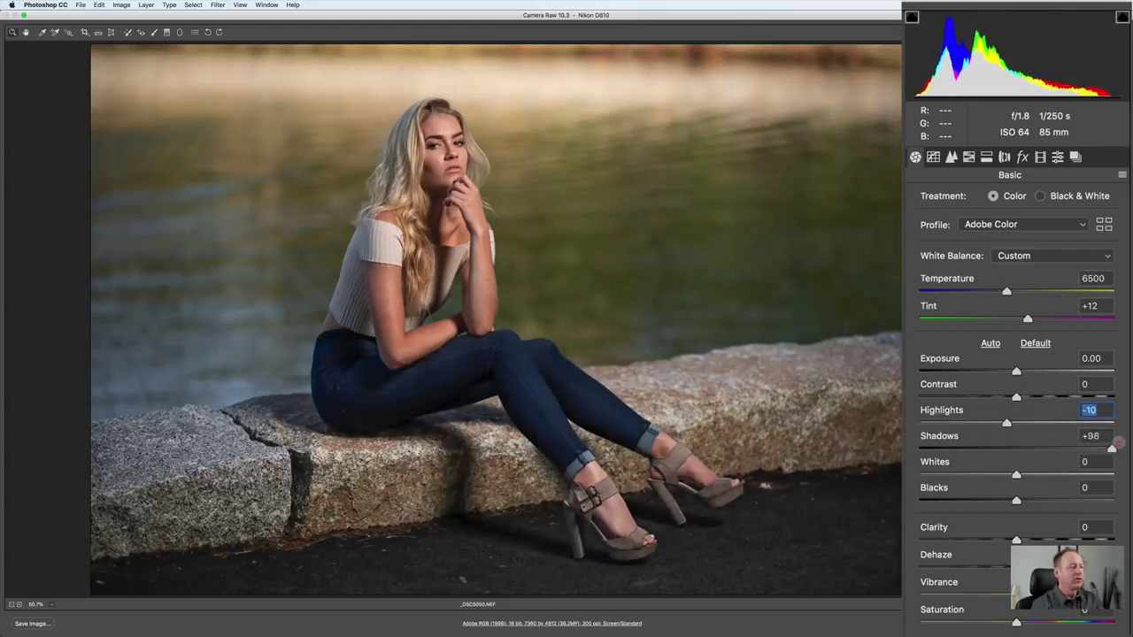
pyautogui.moveTo(1115, 447); pyautogui.dragTo(1027, 448)
pyautogui.click(1090, 435)
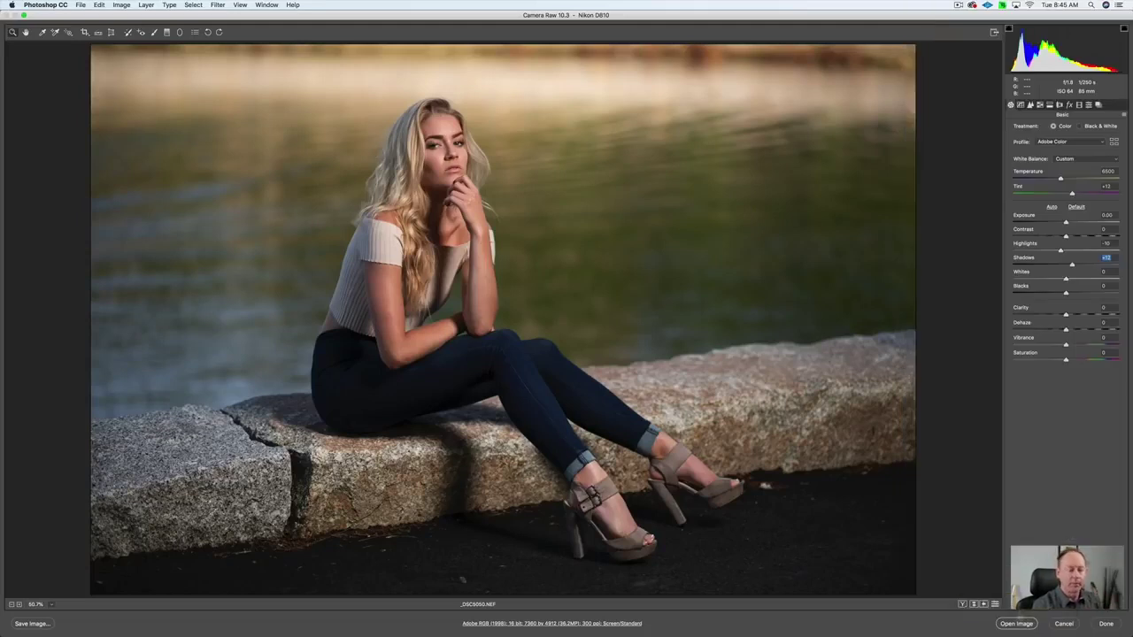
# Open the developed raw image in Photoshop and duplicate the Background layer
pyautogui.click(1016, 623)
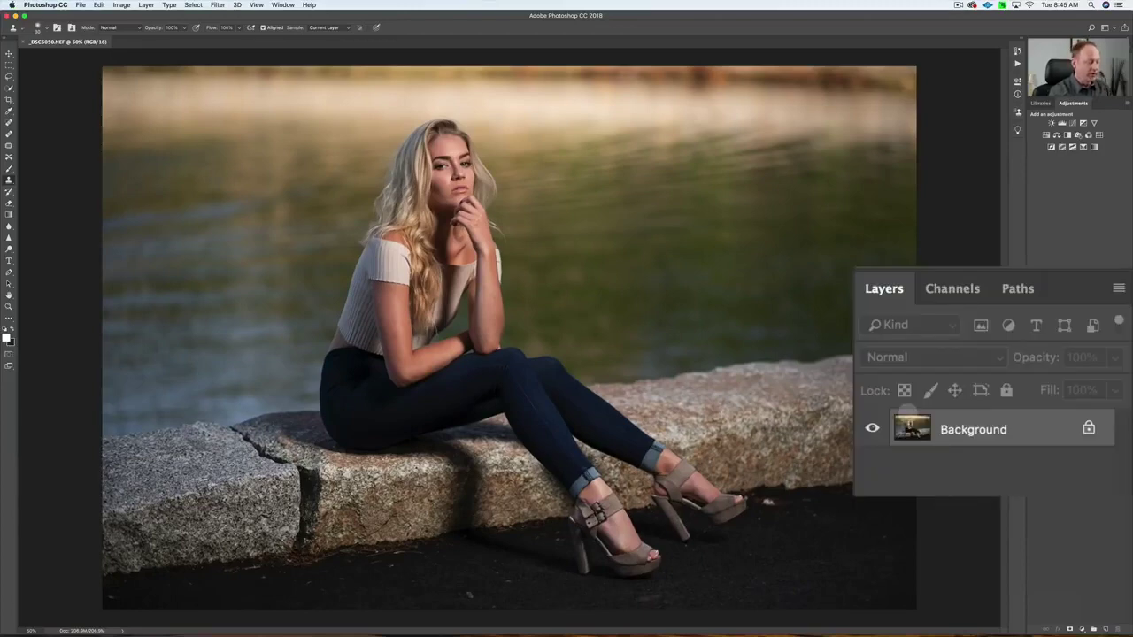
pyautogui.press('super+j')
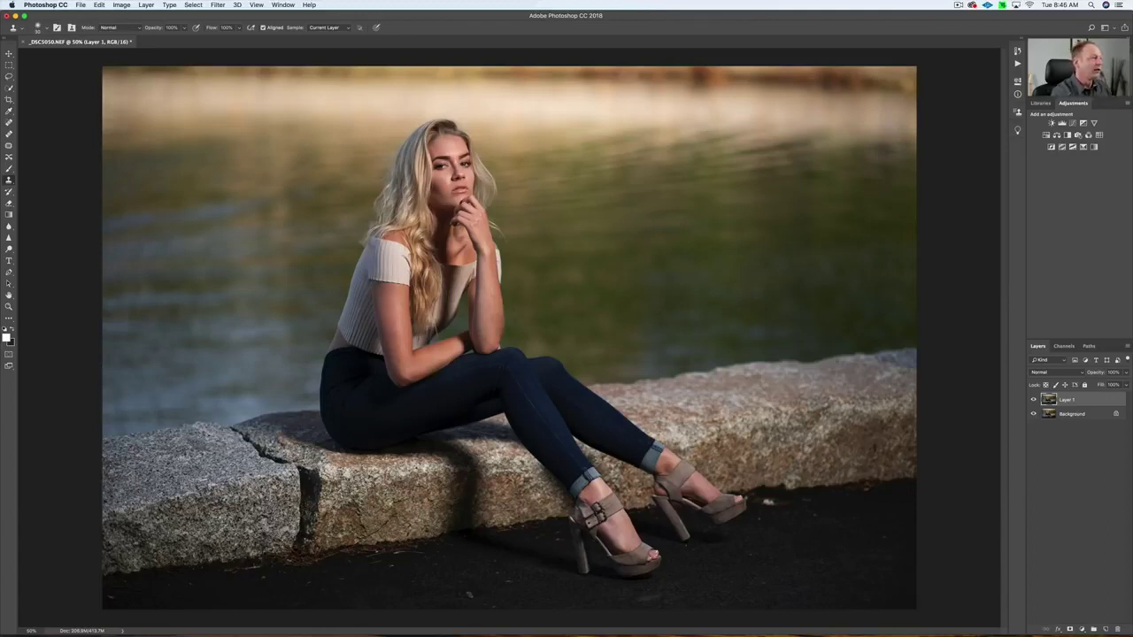
# Crop the photo to remove the dark strip along the upper edge and a little of the pavement along the lower edge
pyautogui.press('c')
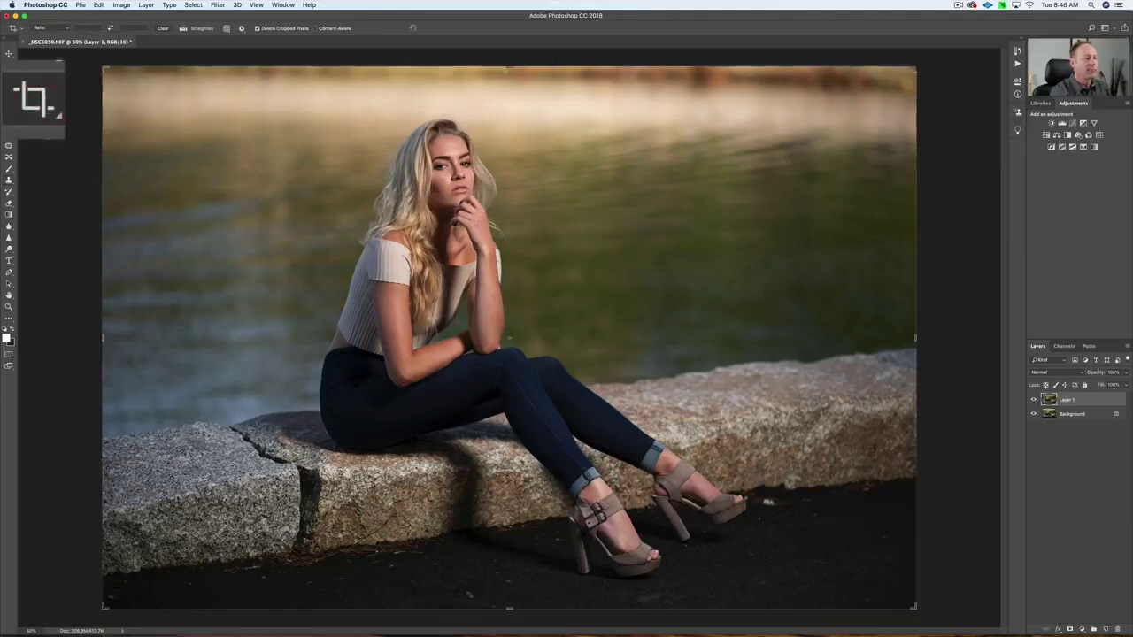
pyautogui.moveTo(508, 67); pyautogui.dragTo(512, 82)
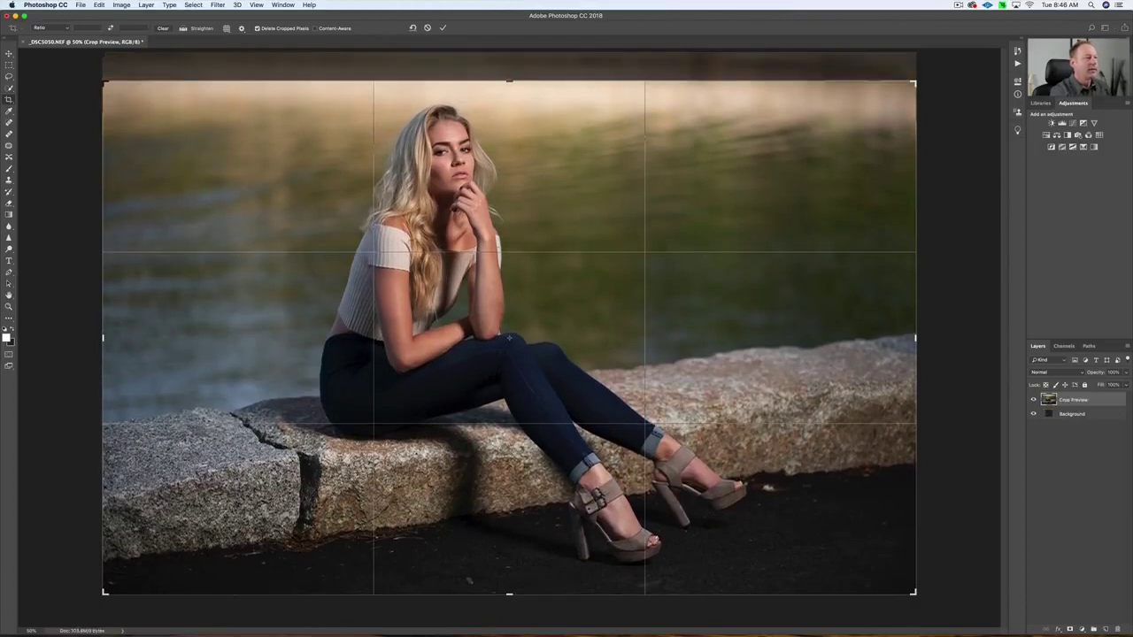
pyautogui.moveTo(509, 81); pyautogui.dragTo(509, 85)
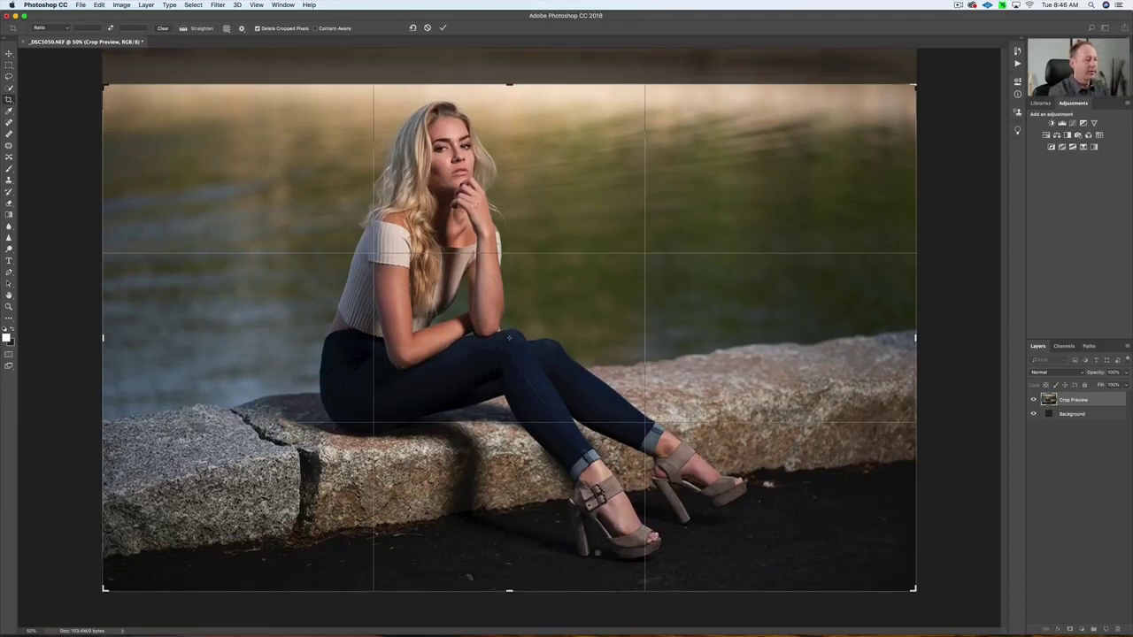
pyautogui.moveTo(509, 590); pyautogui.dragTo(509, 584)
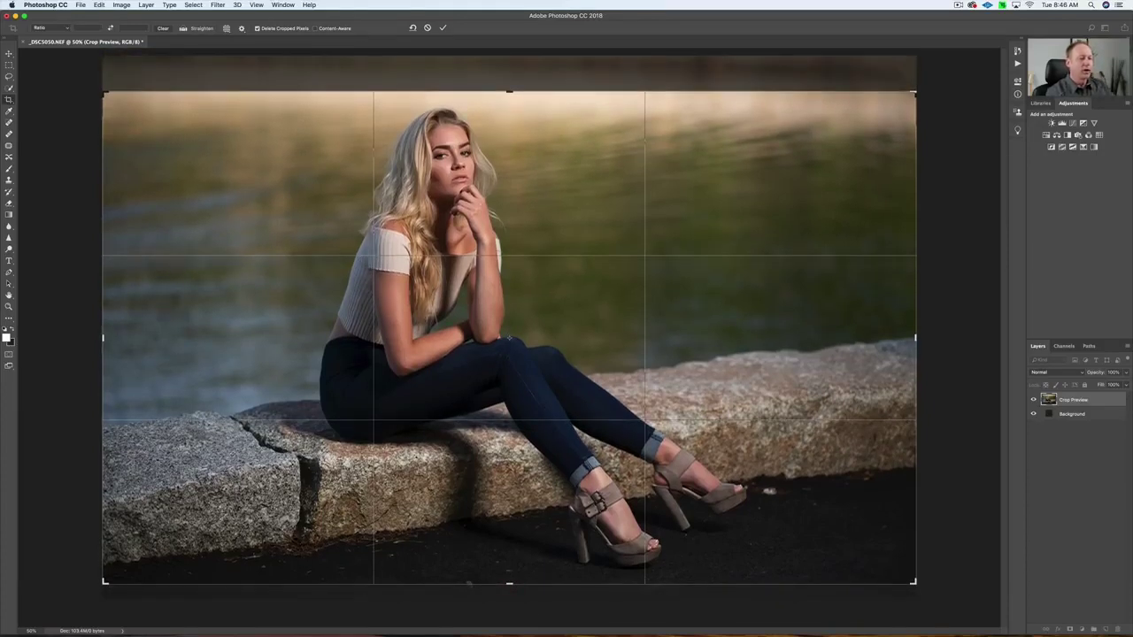
pyautogui.press('Return')
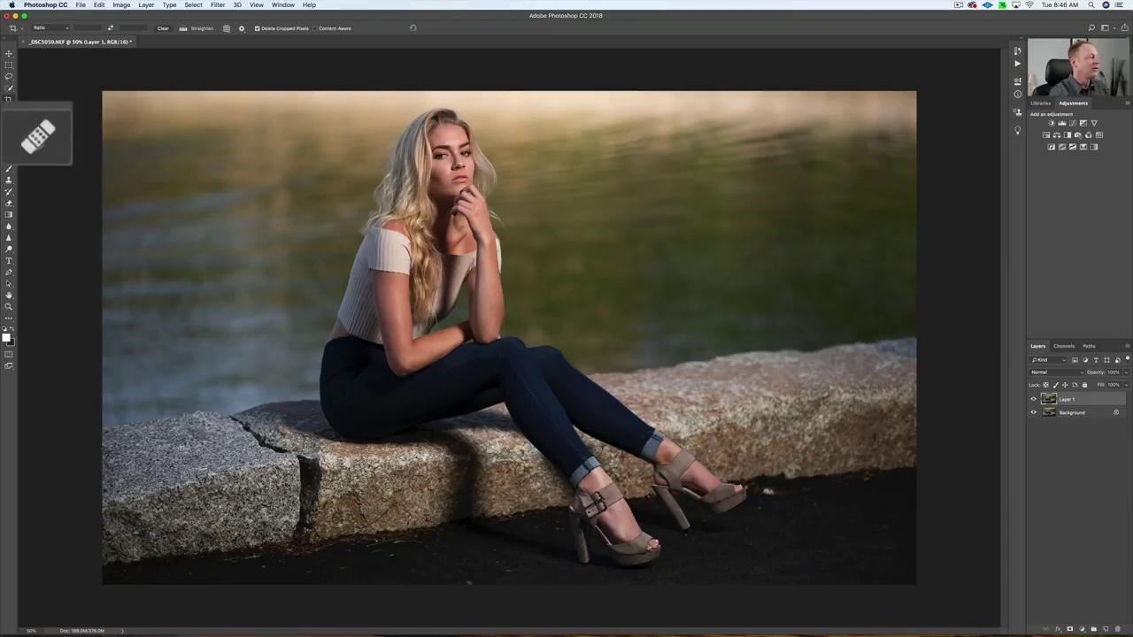
# Remove the small spots on the woman's forehead with the Healing Brush on the duplicated layer
pyautogui.press('j')
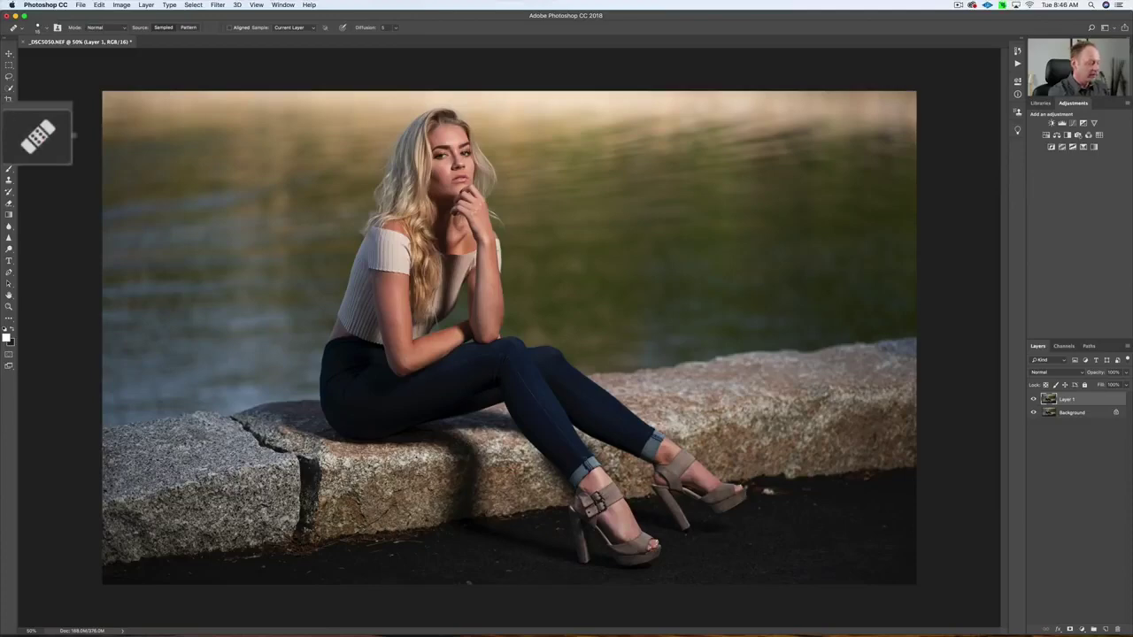
pyautogui.press('super+plus')
pyautogui.press('super+plus')
pyautogui.press('super+plus')
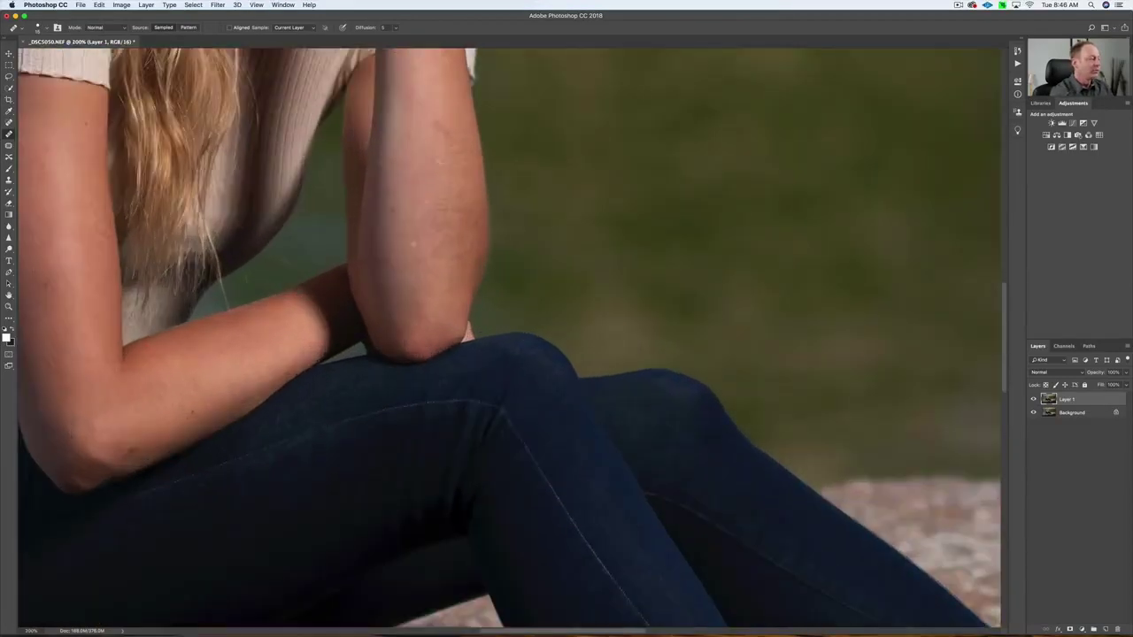
pyautogui.scroll(10, 509, 339)
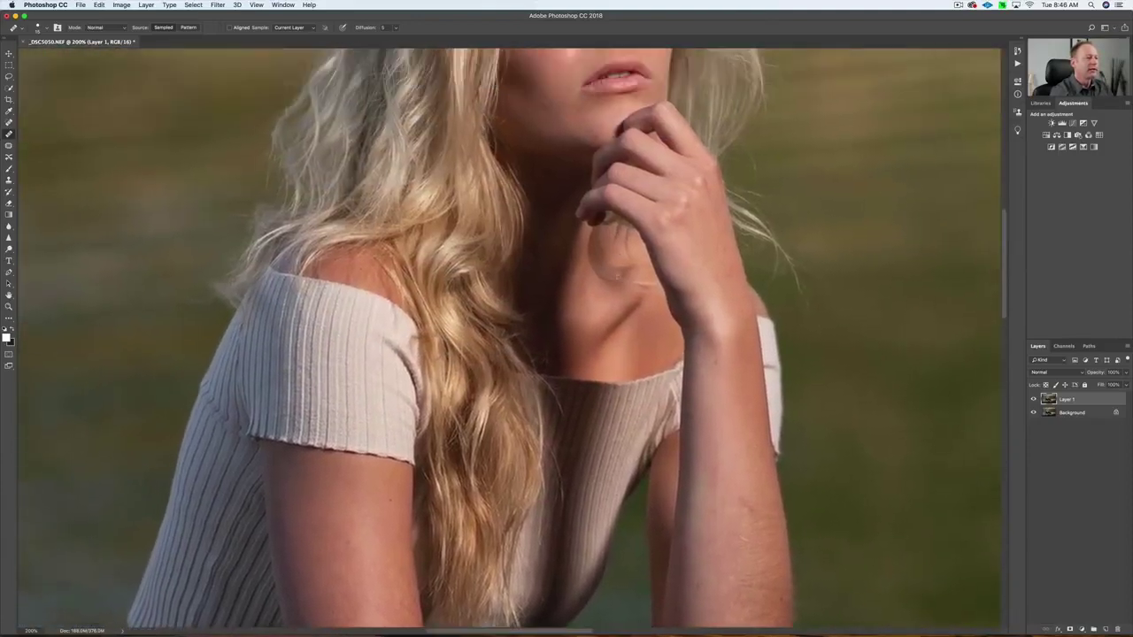
pyautogui.scroll(8, 510, 338)
pyautogui.press('super+equal')
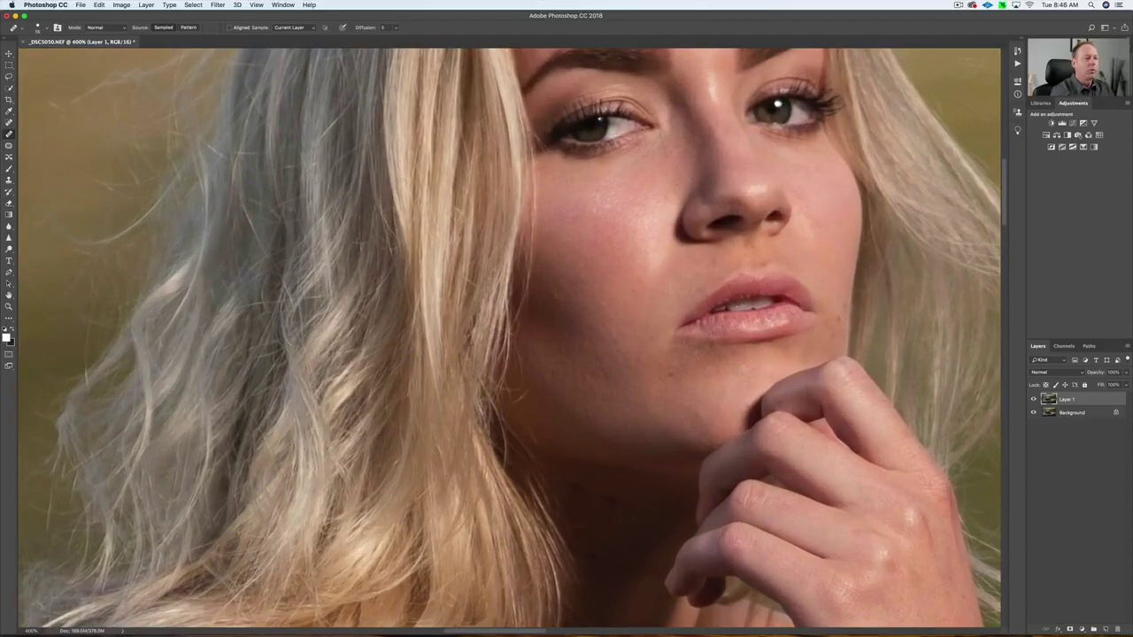
pyautogui.scroll(5, 510, 338)
pyautogui.hscroll(3, 510, 338)
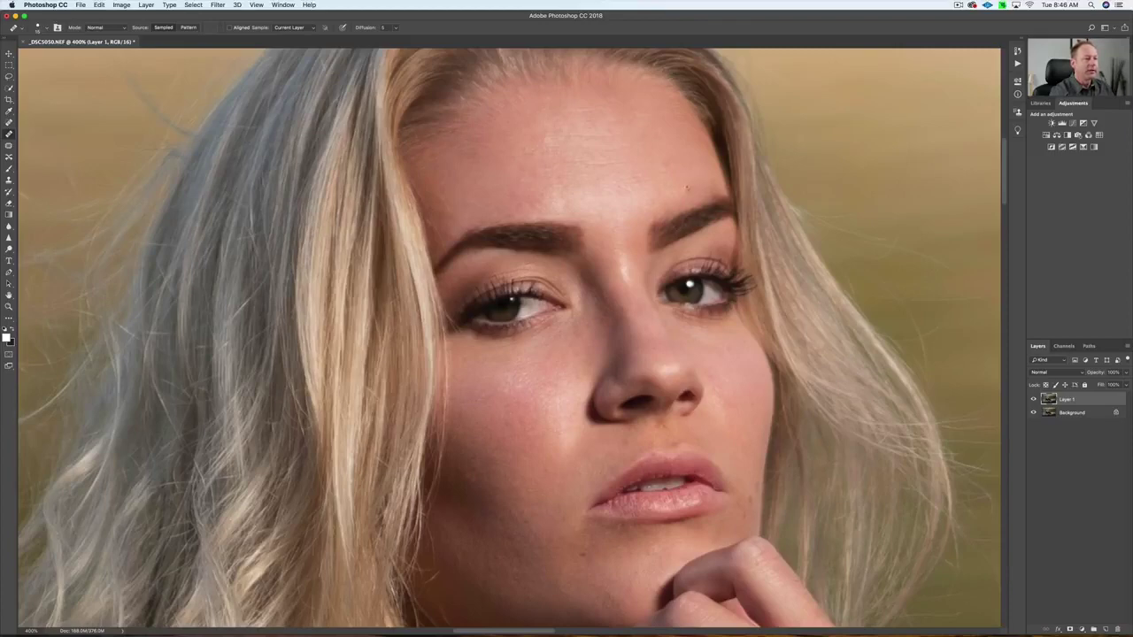
pyautogui.click(685, 184)
pyautogui.click(671, 162)
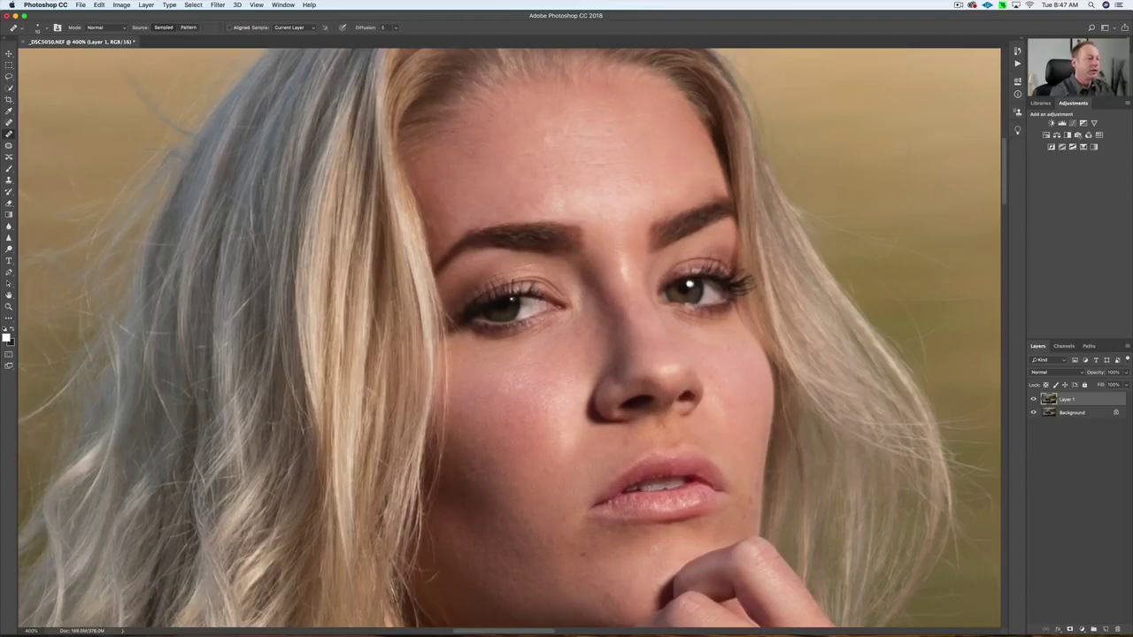
pyautogui.click(551, 143)
pyautogui.click(652, 202)
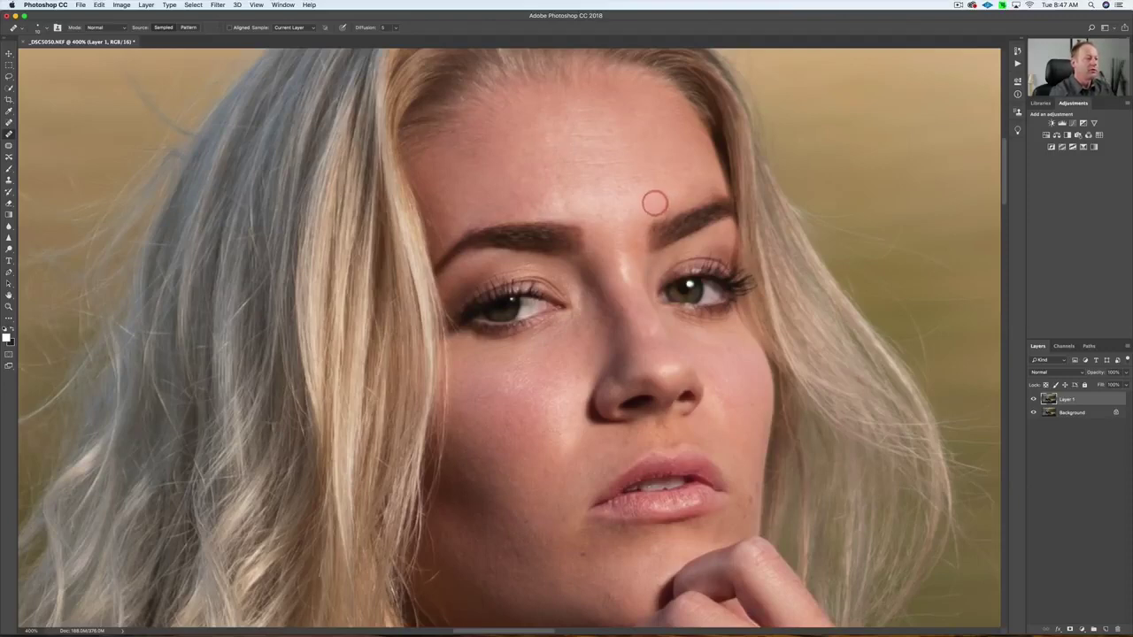
# Heal the small blemishes on the chin and beside the mouth
pyautogui.scroll(-5, 618, 142)
pyautogui.scroll(-3, 618, 142)
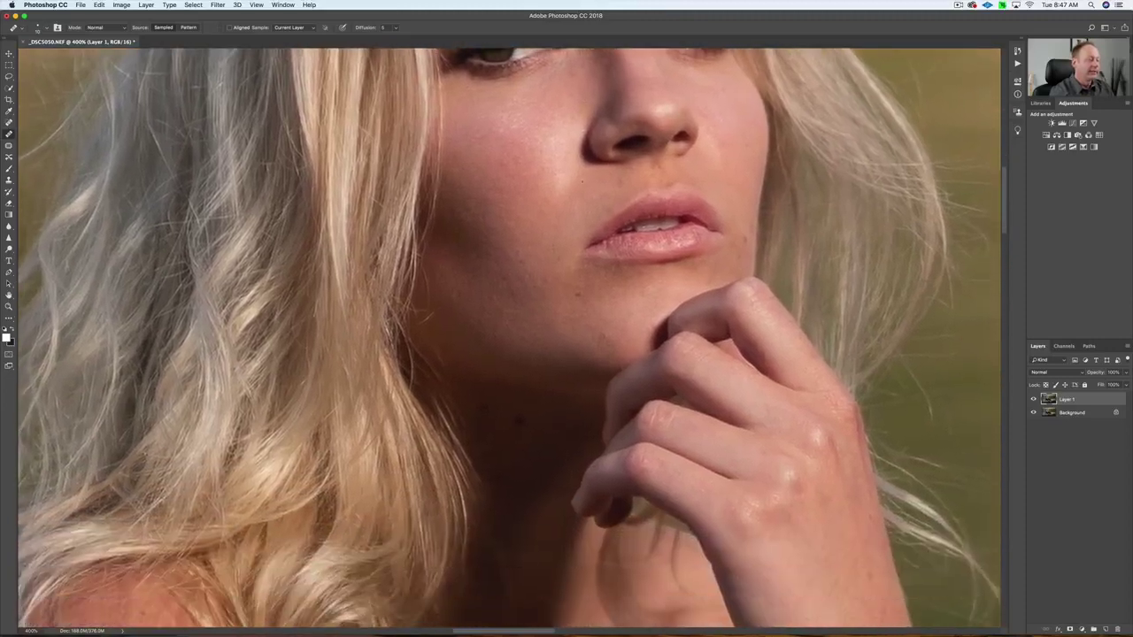
pyautogui.click(576, 296)
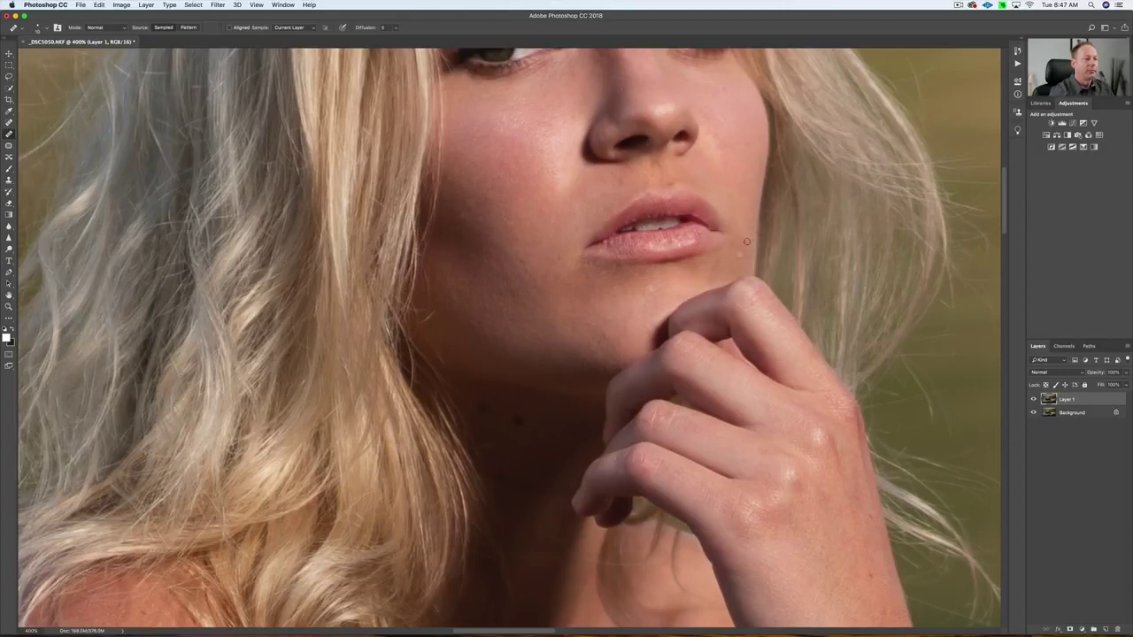
pyautogui.click(737, 255)
# Heal the small dark spots on the woman's neck, wrist and raised forearm
pyautogui.scroll(-5, 582, 276)
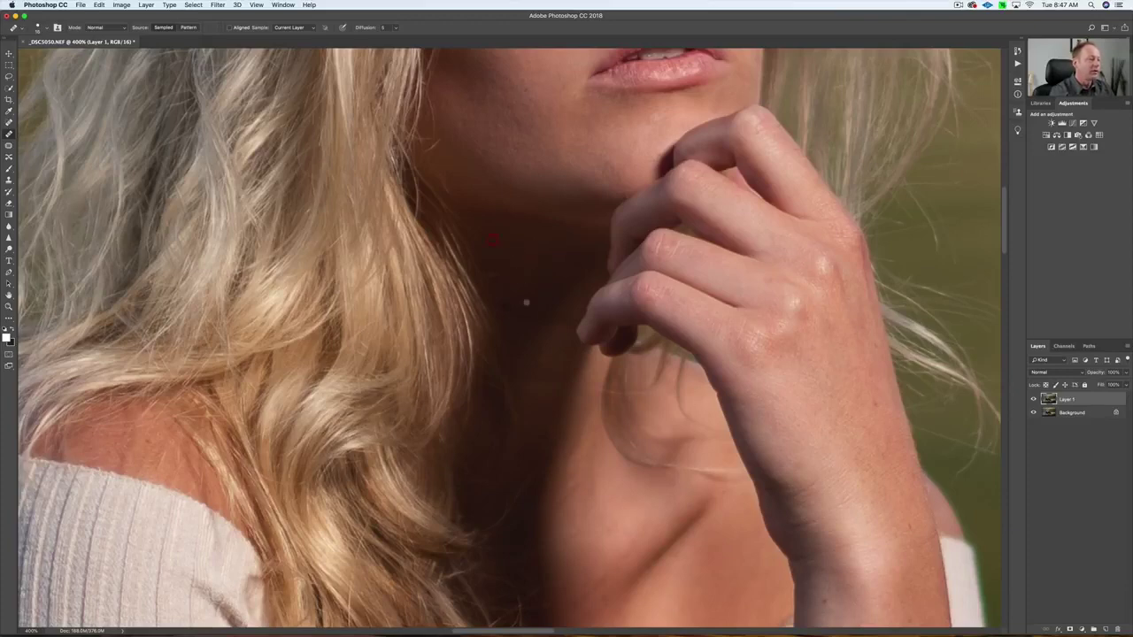
pyautogui.scroll(-10, 623, 264)
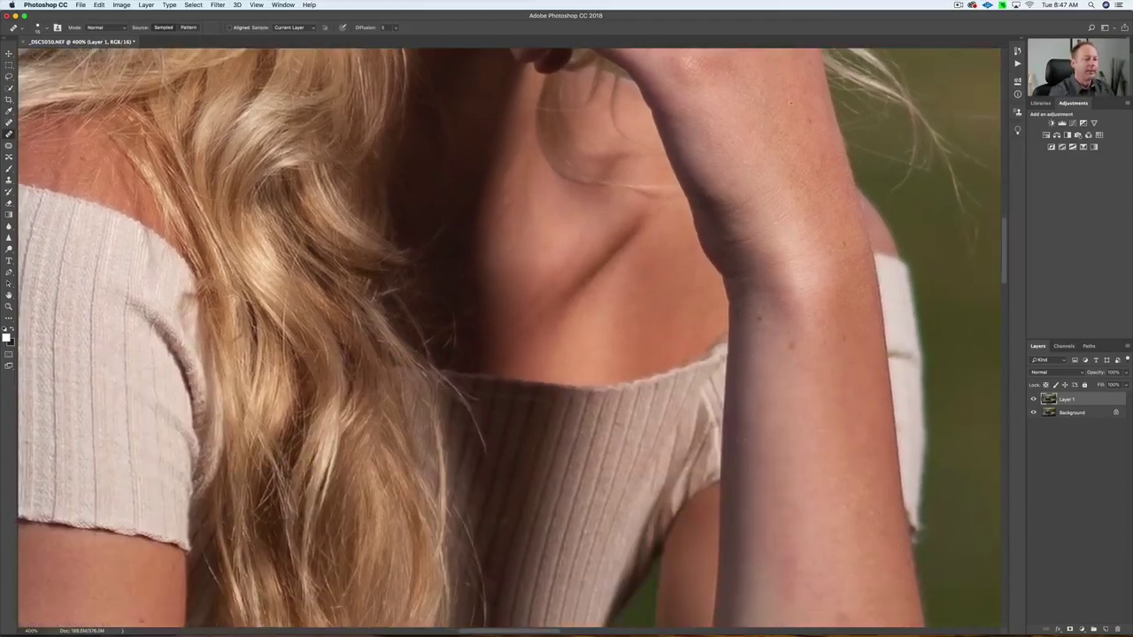
pyautogui.scroll(-2, 774, 263)
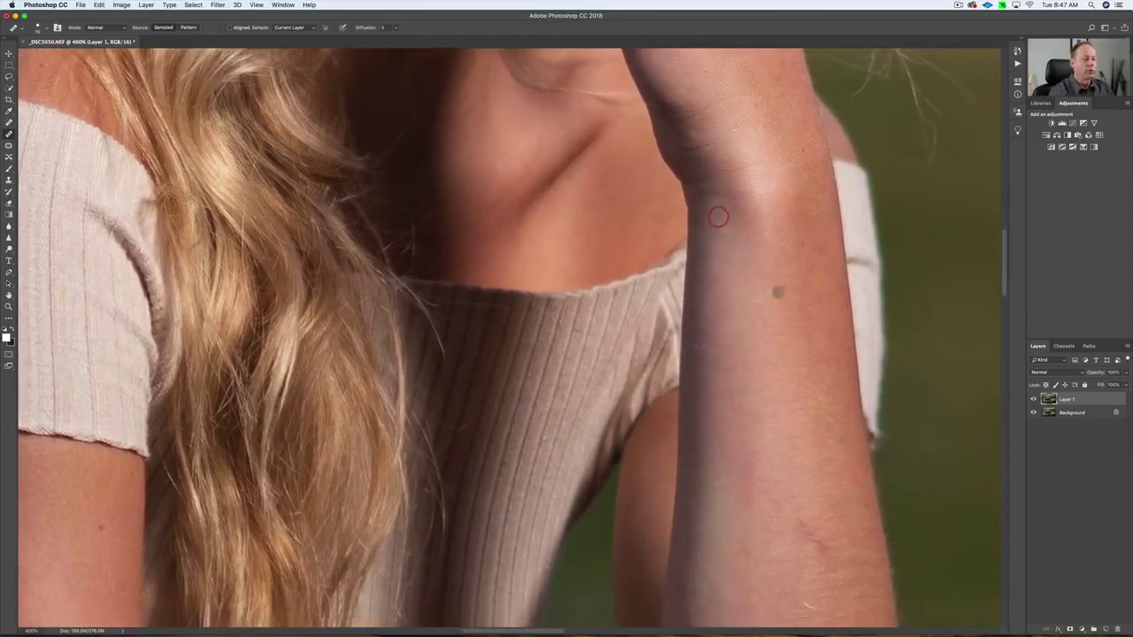
pyautogui.scroll(-6, 717, 222)
pyautogui.click(750, 244)
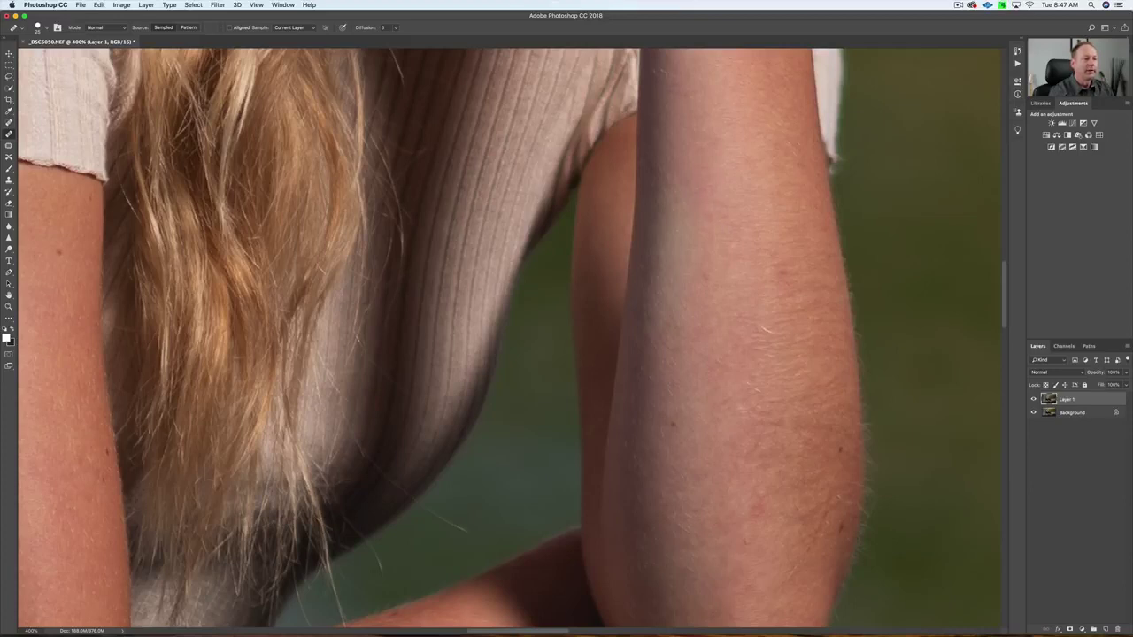
pyautogui.click(663, 398)
pyautogui.press('super+1')
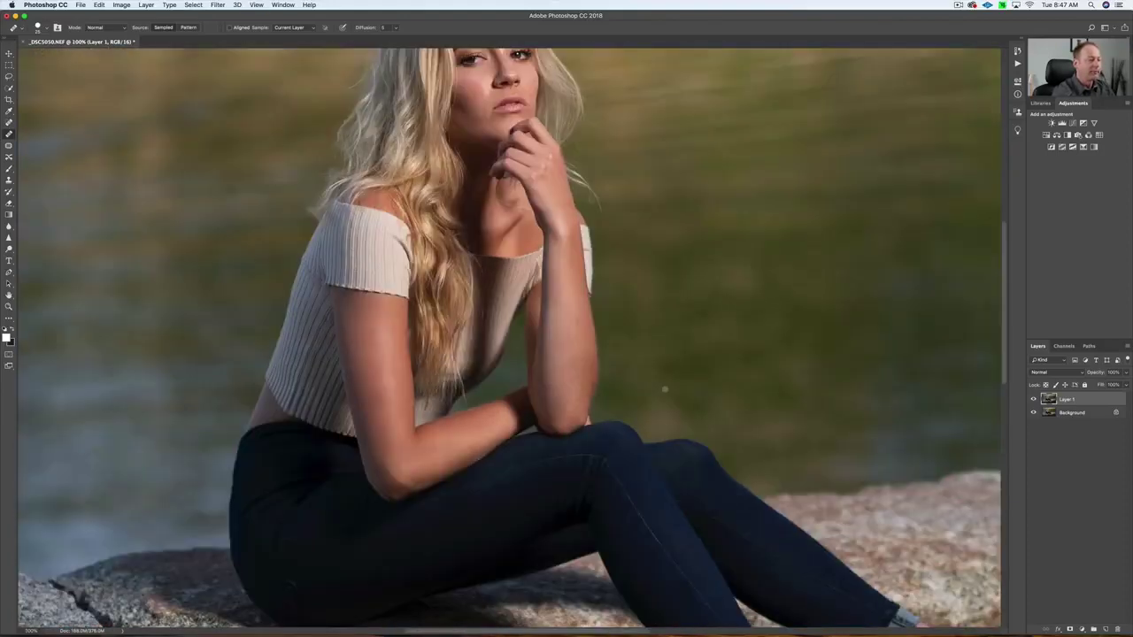
pyautogui.press('super+minus')
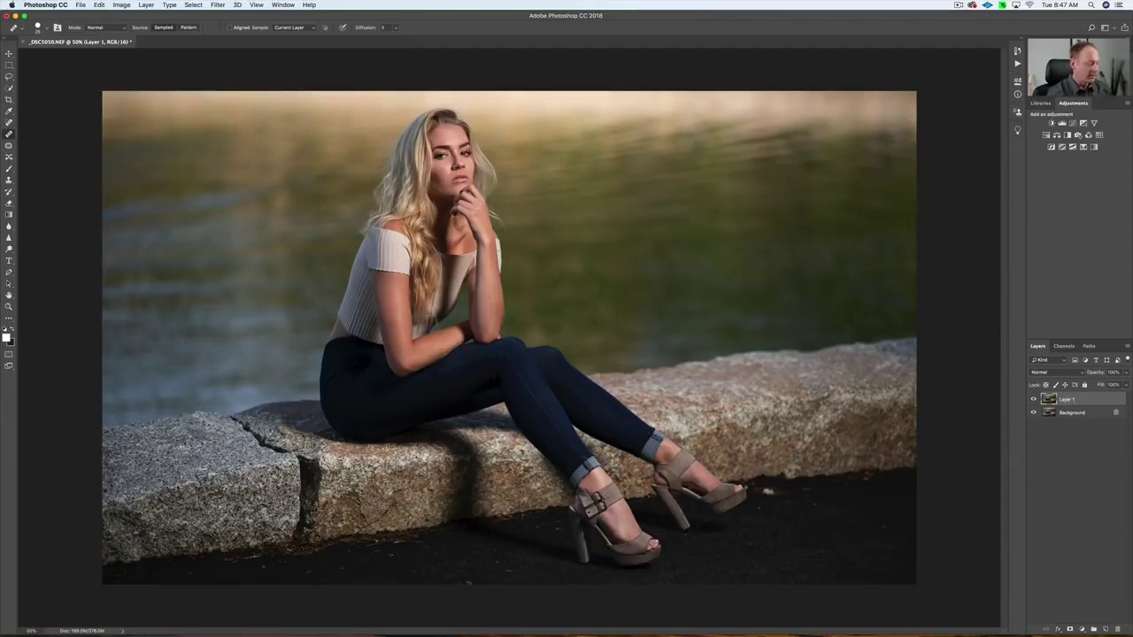
# Duplicate the healed layer and clone away the leaves and bright specks on the pavement around the front shoe with the Clone Stamp
pyautogui.press('cmd+j')
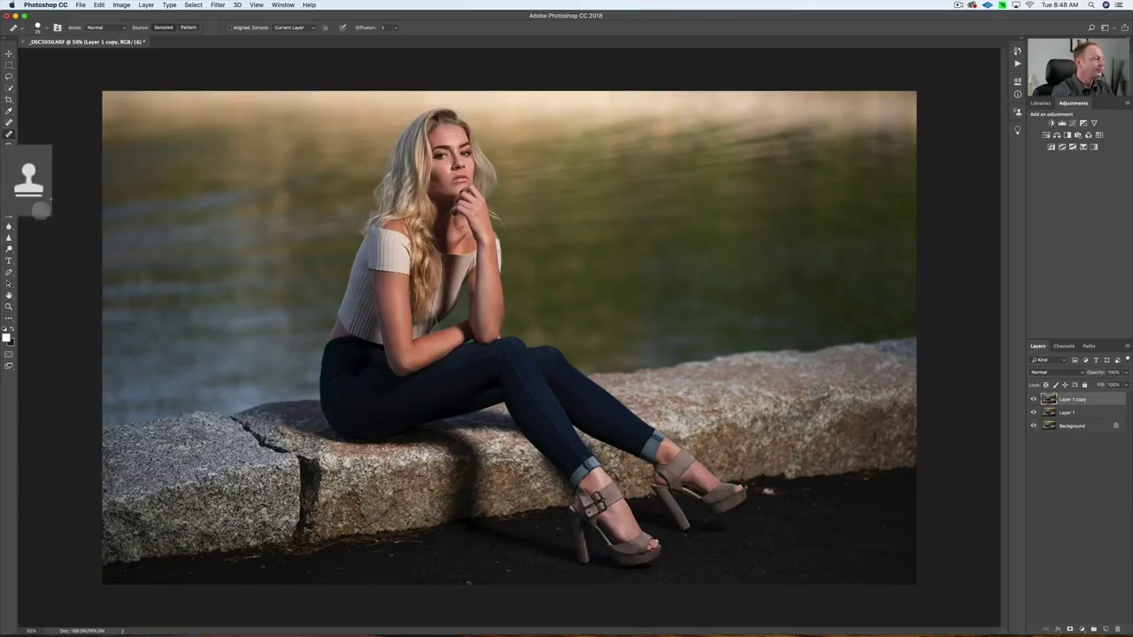
pyautogui.press('s')
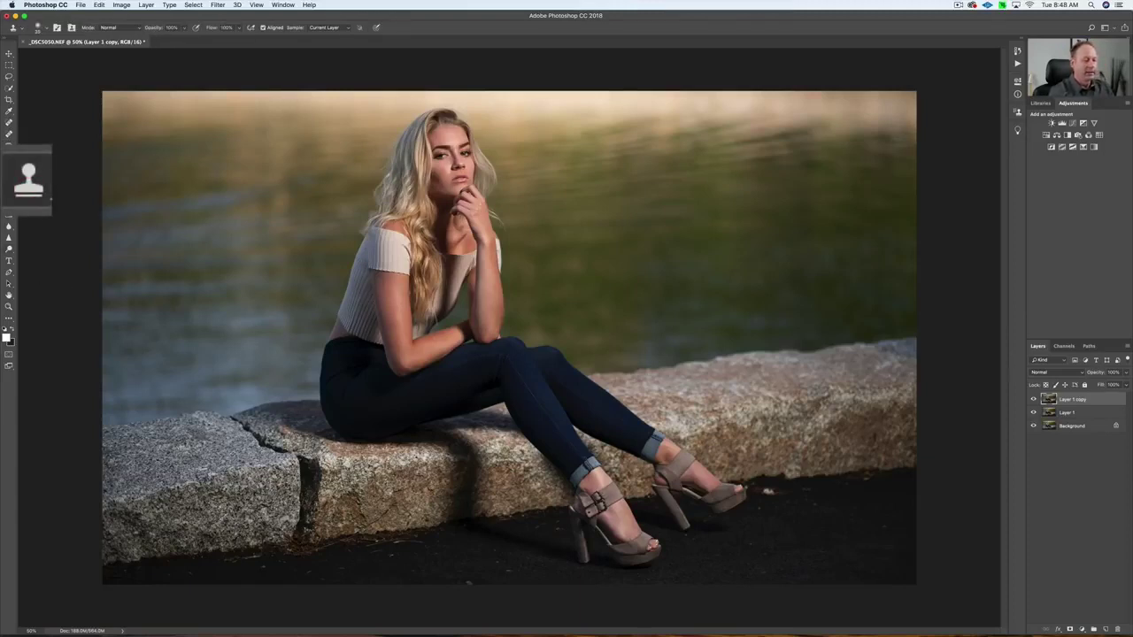
pyautogui.press('super+plus')
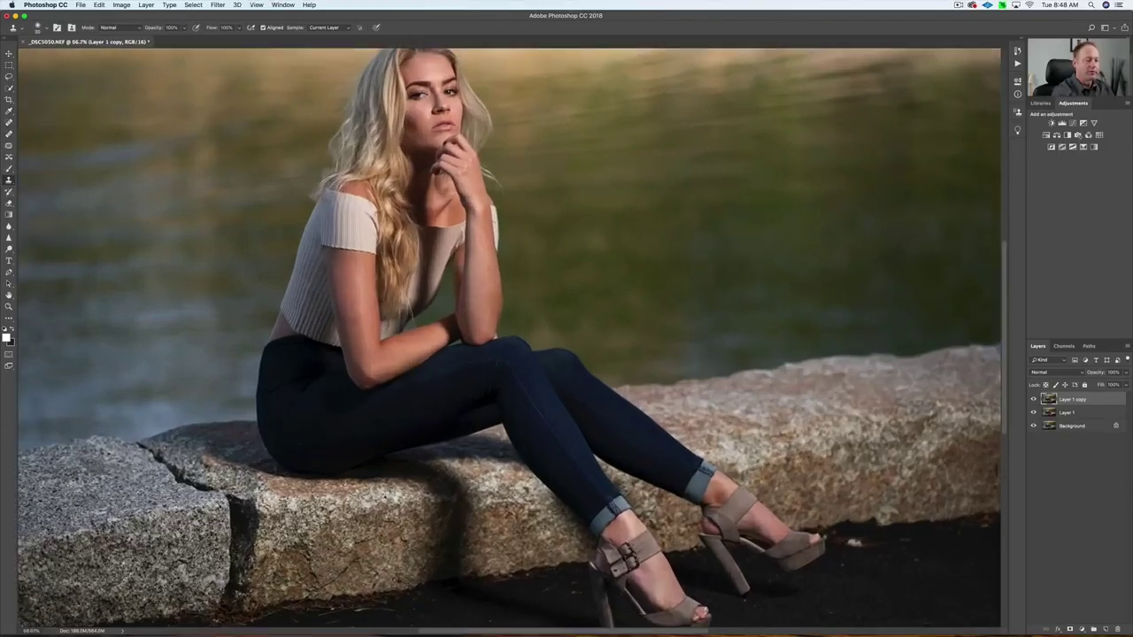
pyautogui.press('super+plus')
pyautogui.press('super+plus')
pyautogui.scroll(-10, 749, 333)
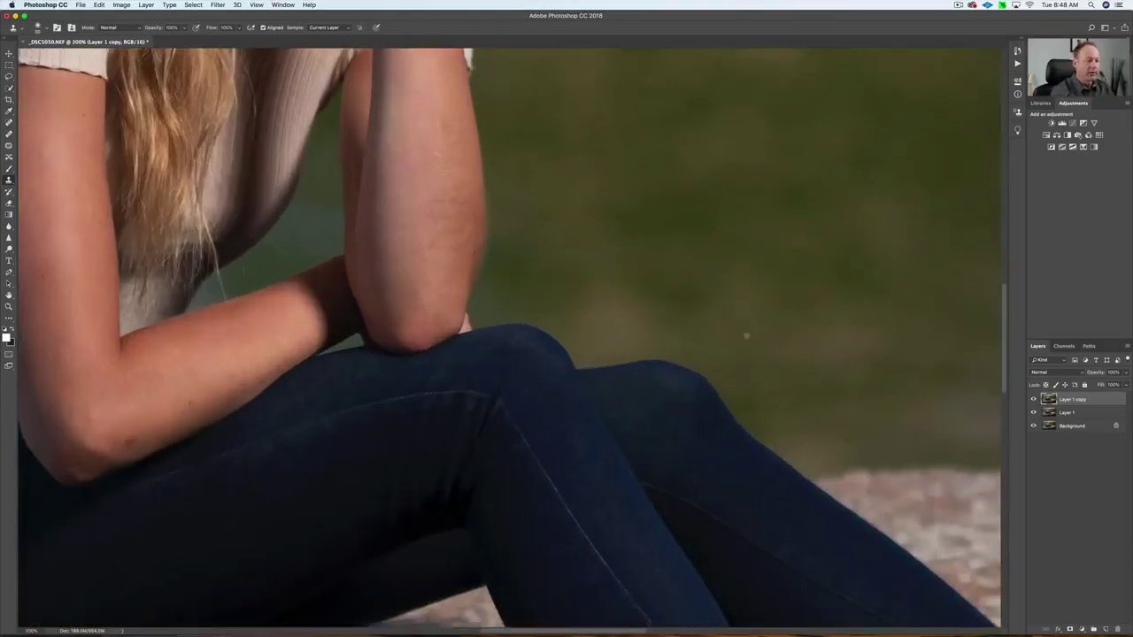
pyautogui.scroll(-4, 510, 337)
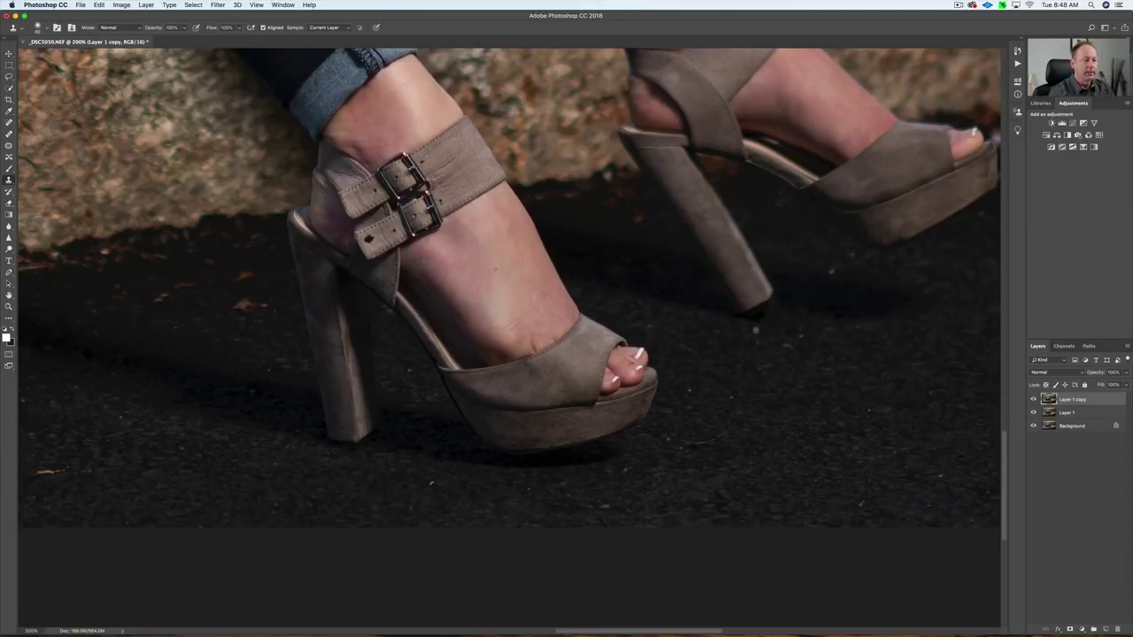
pyautogui.click(799, 336)
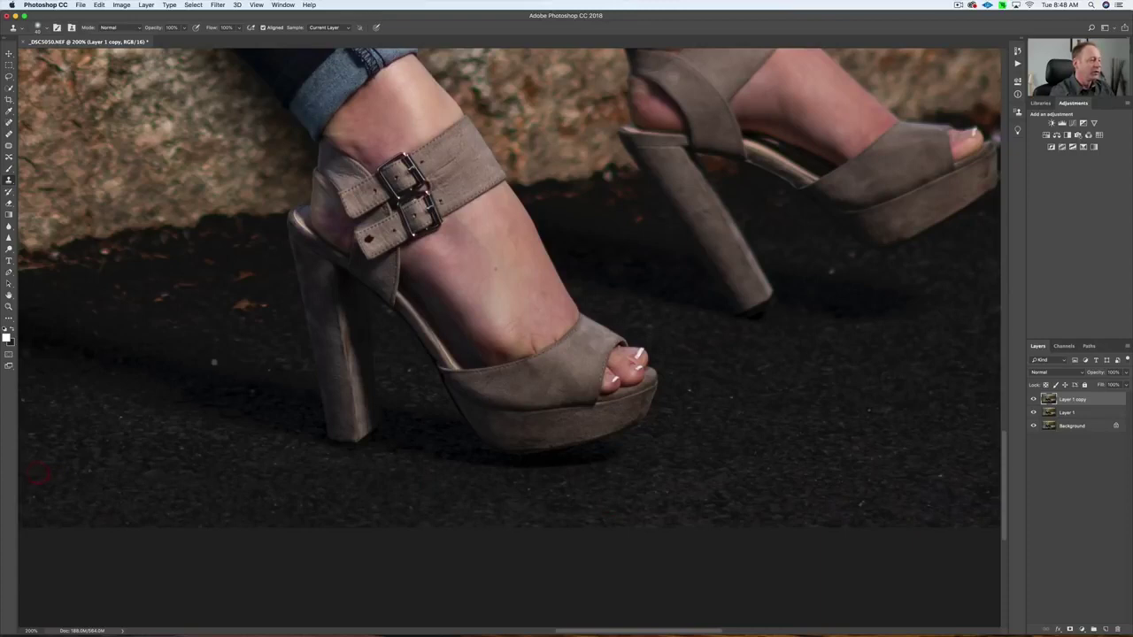
pyautogui.click(242, 305)
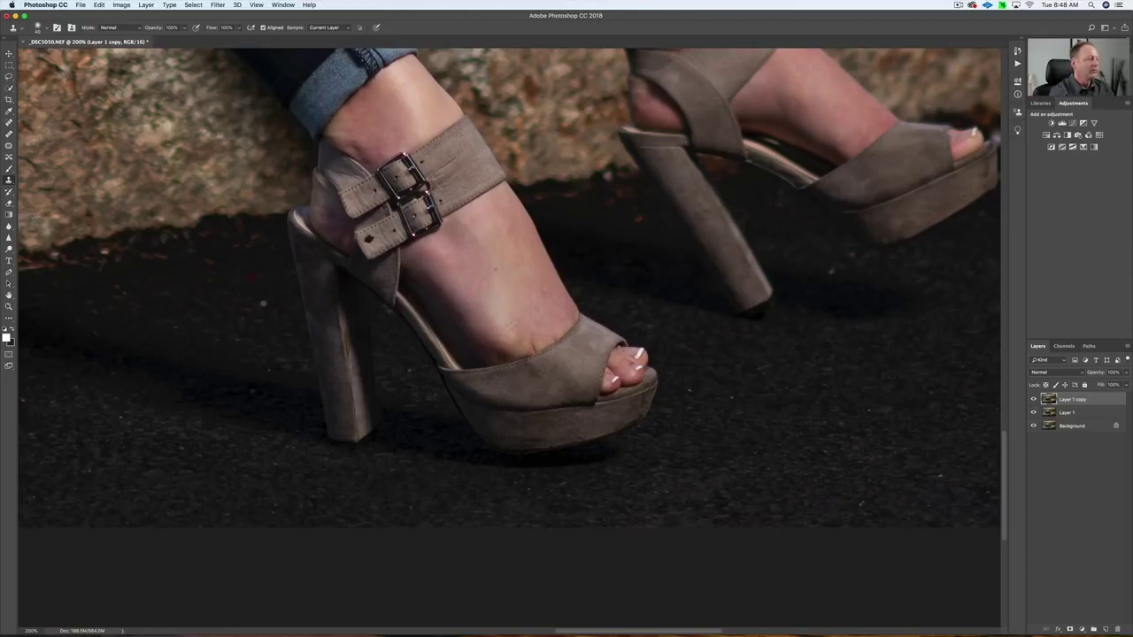
# Clone dark pavement over the specks beneath the rear shoe and the white debris beyond its toe
pyautogui.moveTo(887, 340); pyautogui.dragTo(692, 428)
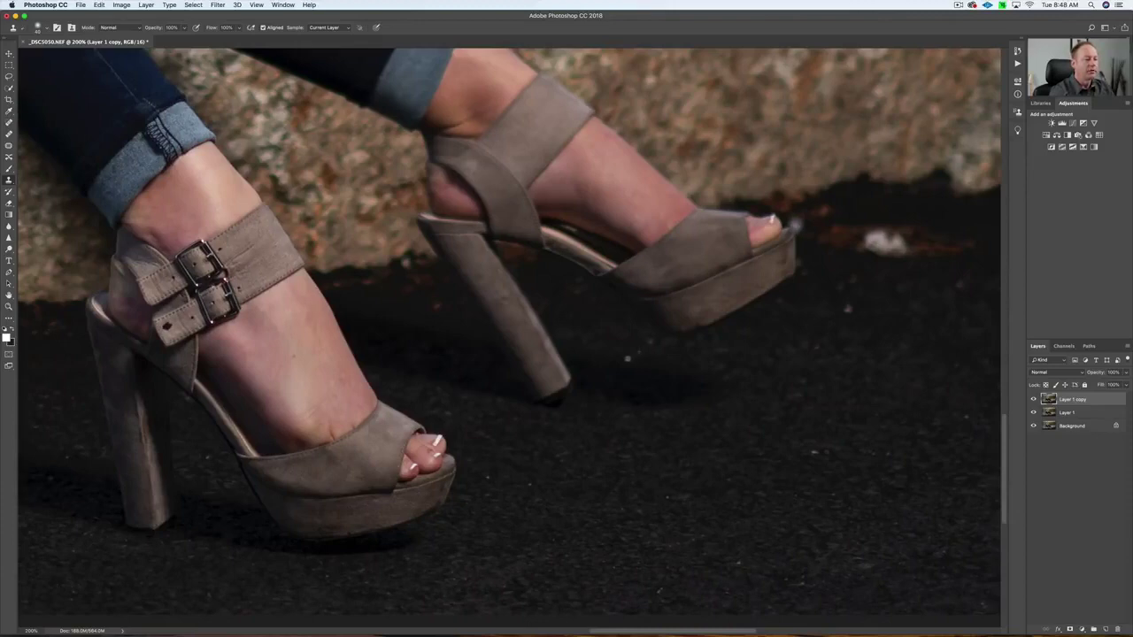
pyautogui.click(845, 310)
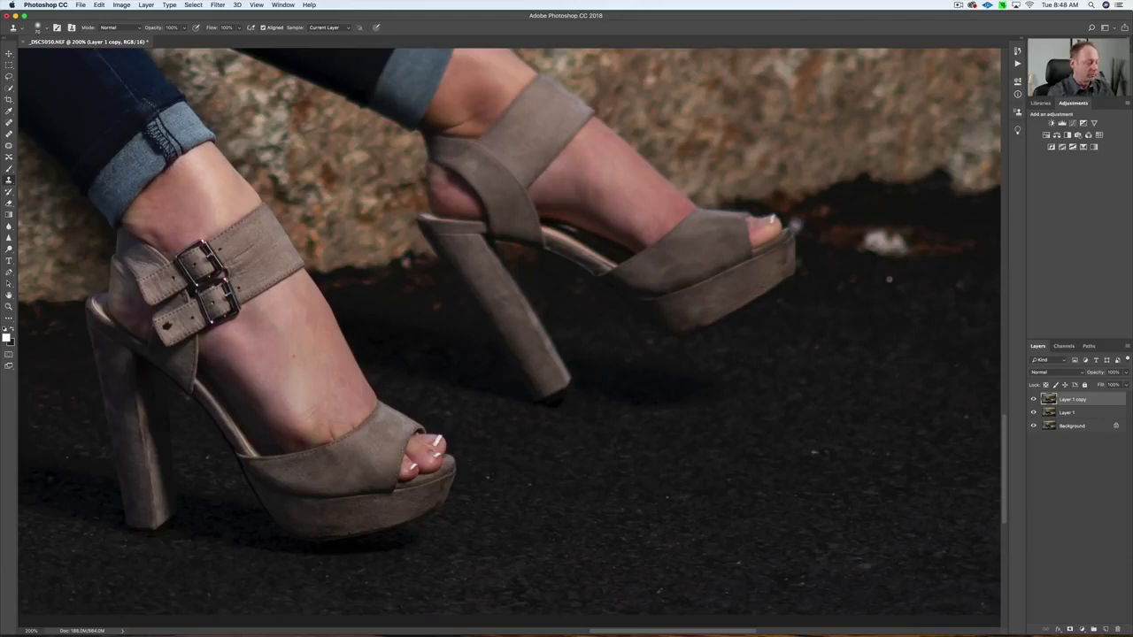
pyautogui.moveTo(876, 246); pyautogui.dragTo(901, 255)
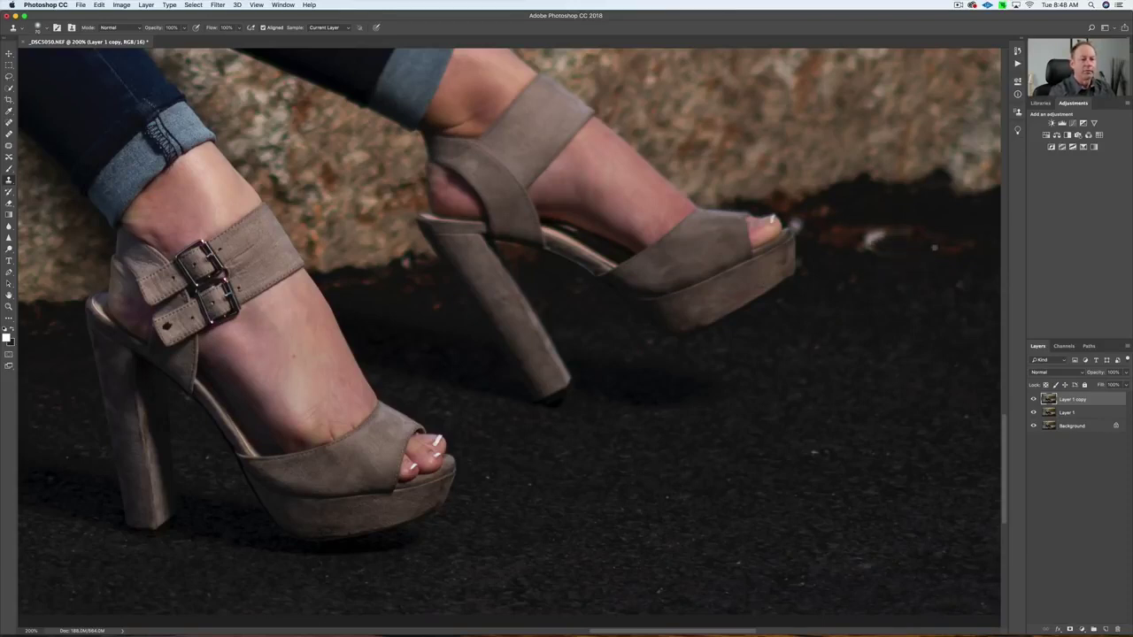
pyautogui.moveTo(890, 231); pyautogui.dragTo(876, 237)
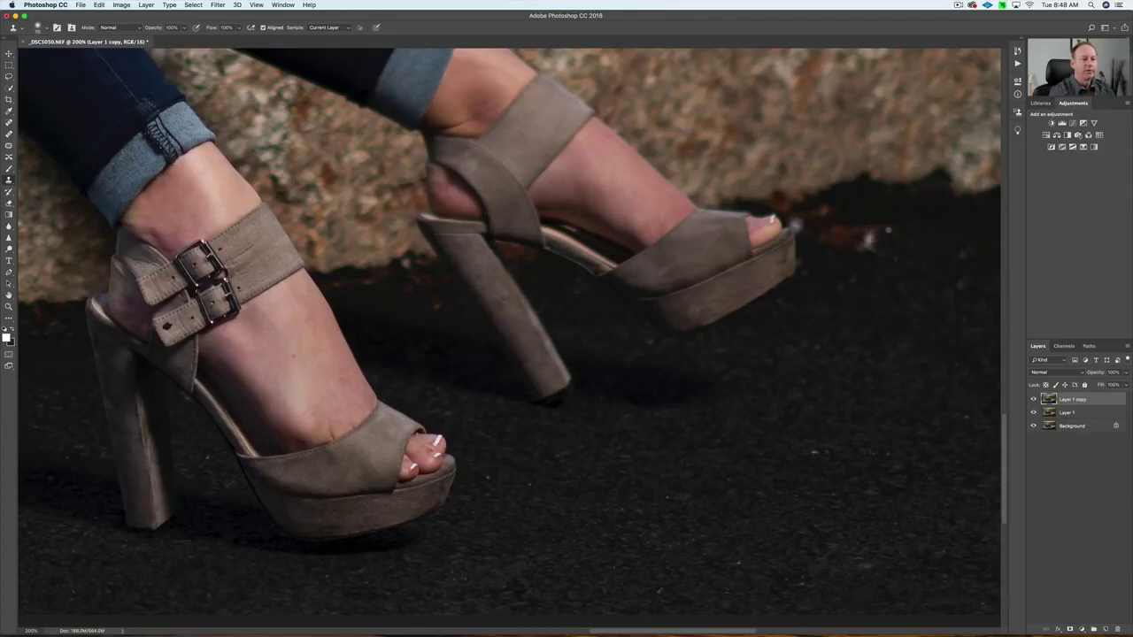
pyautogui.click(867, 240)
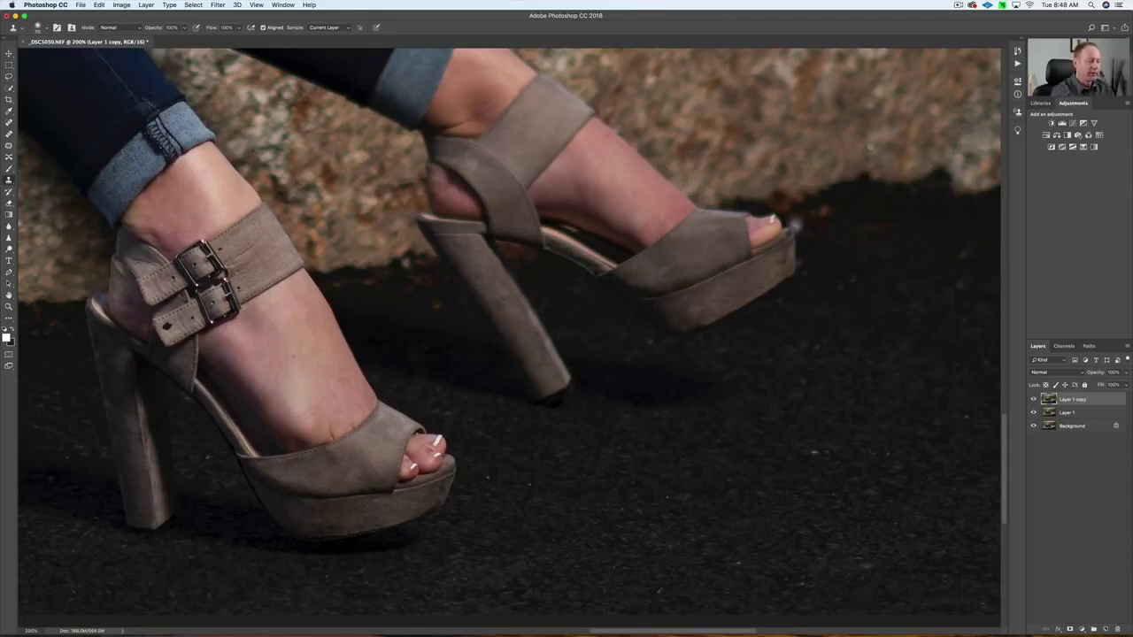
# Remove the bright speck touching the toe of the rear shoe using a smaller Clone Stamp brush
pyautogui.press('super+equal')
pyautogui.press('super+equal')
pyautogui.hscroll(8, 766, 302)
pyautogui.scroll(4, 767, 302)
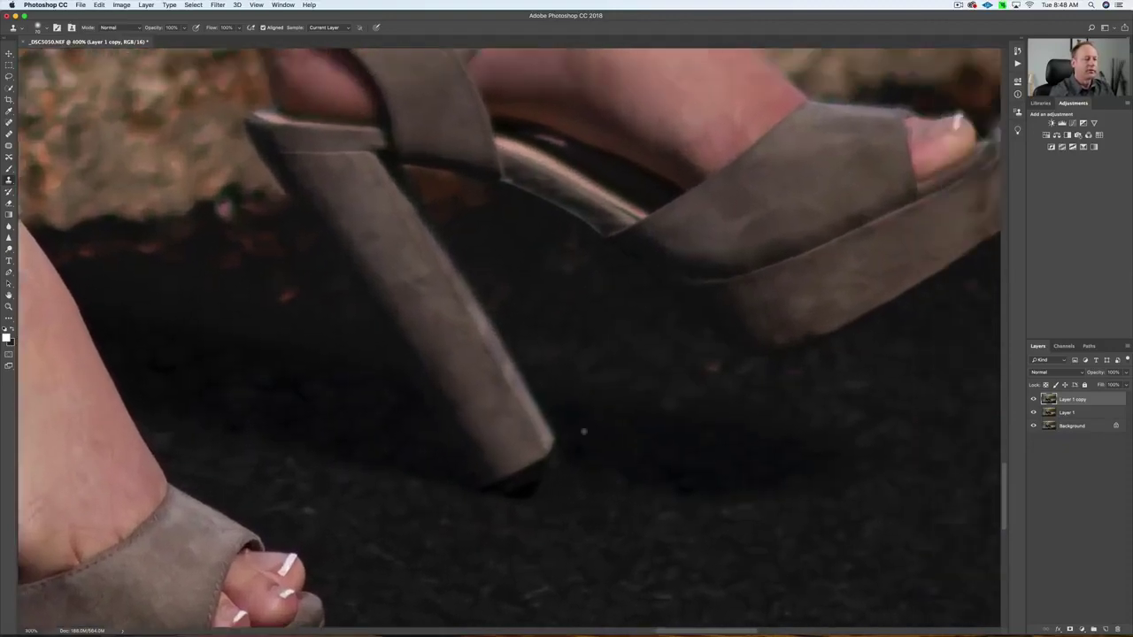
pyautogui.press('[')
pyautogui.press('[')
pyautogui.press('[')
pyautogui.press('[')
pyautogui.press('[')
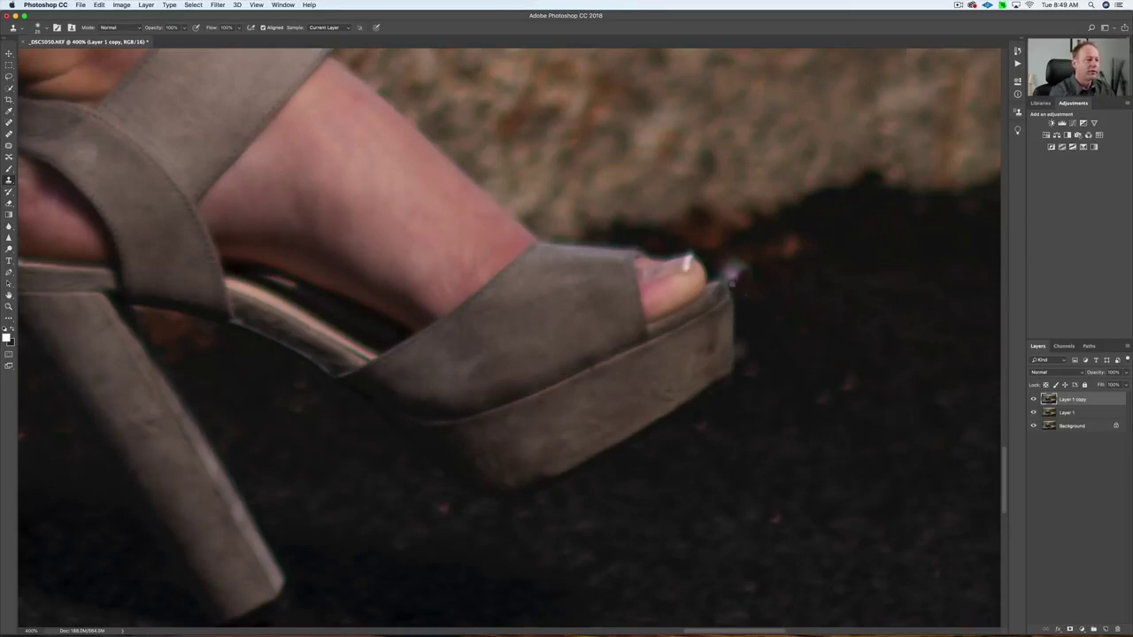
pyautogui.click(731, 276)
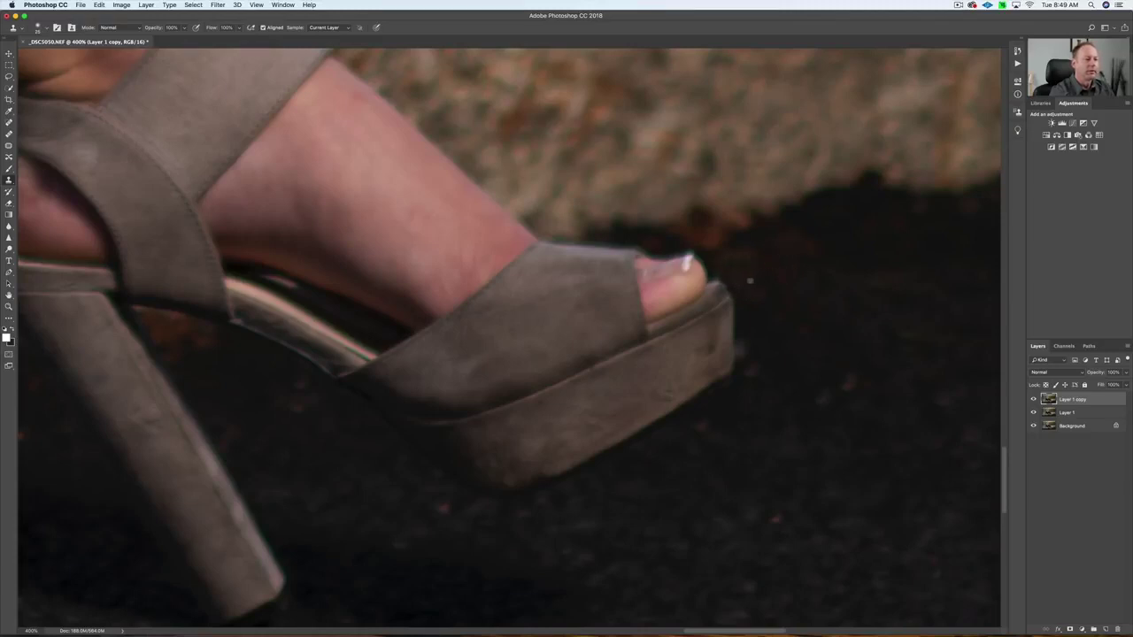
# Compare the whole photo before and after retouching by showing only the Background layer and restoring the others
pyautogui.press('super+minus')
pyautogui.press('super+minus')
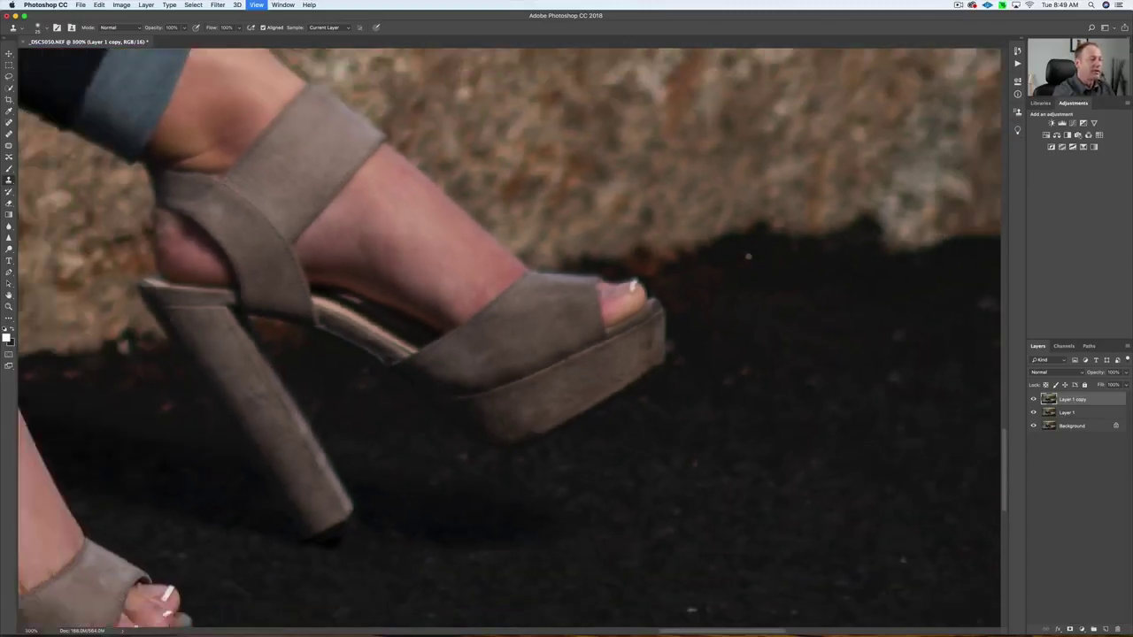
pyautogui.press('super+minus')
pyautogui.press('super+minus')
pyautogui.press('super+minus')
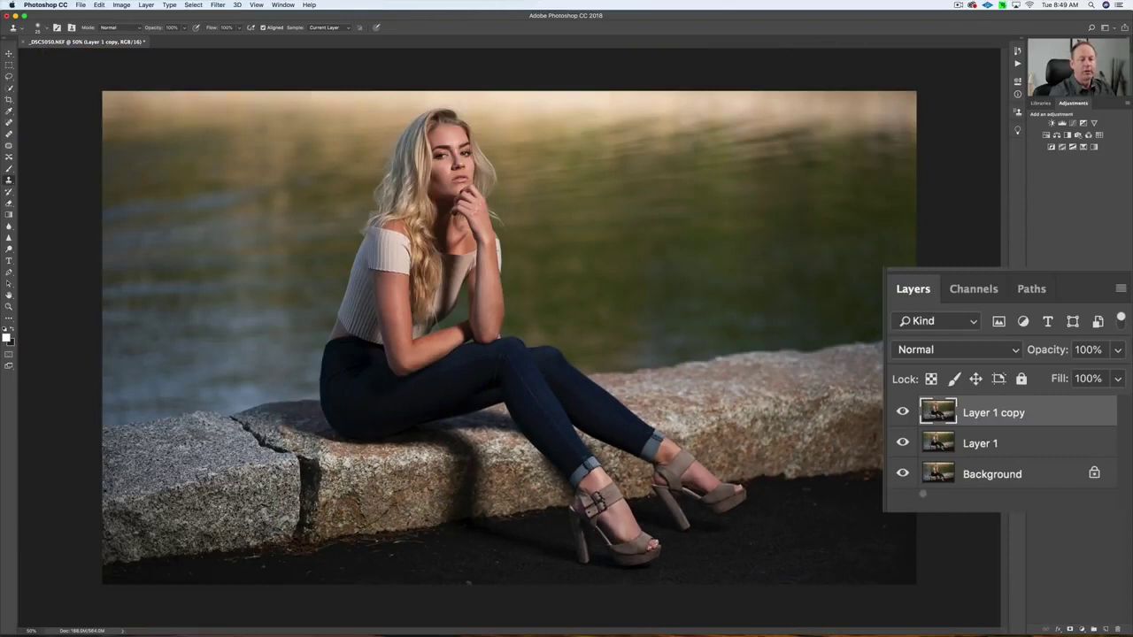
pyautogui.keyDown('alt'); pyautogui.click(901, 473); pyautogui.keyUp('alt')
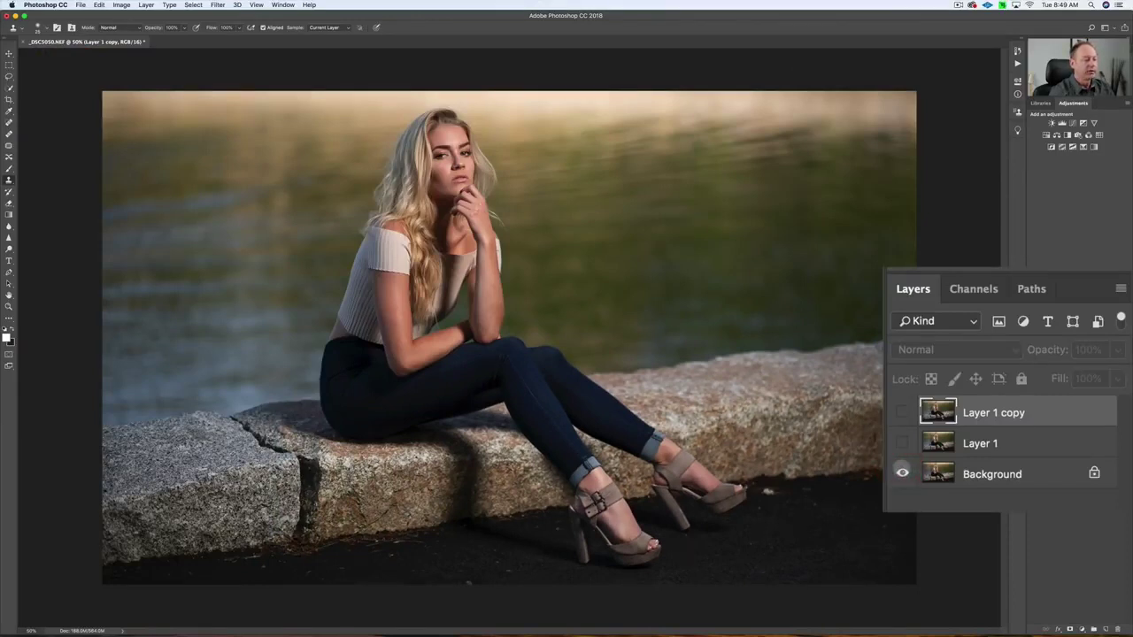
pyautogui.keyDown('alt'); pyautogui.click(902, 474); pyautogui.keyUp('alt')
pyautogui.keyDown('alt'); pyautogui.click(902, 473); pyautogui.keyUp('alt')
pyautogui.keyDown('alt'); pyautogui.click(901, 473); pyautogui.keyUp('alt')
pyautogui.keyDown('alt'); pyautogui.click(902, 472); pyautogui.keyUp('alt')
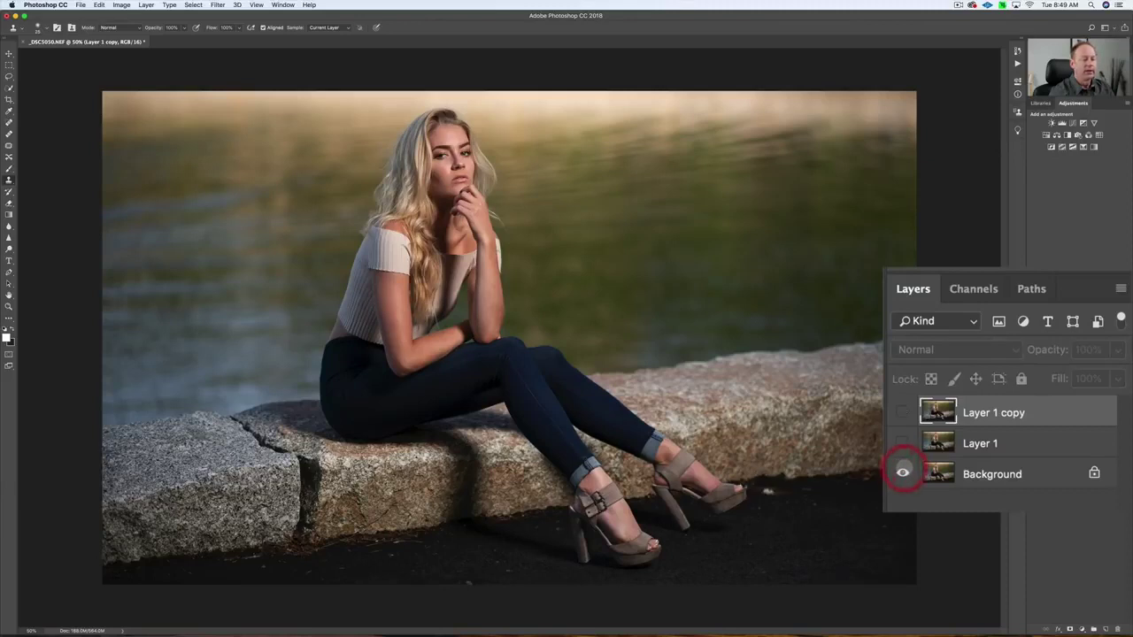
pyautogui.keyDown('alt'); pyautogui.click(901, 473); pyautogui.keyUp('alt')
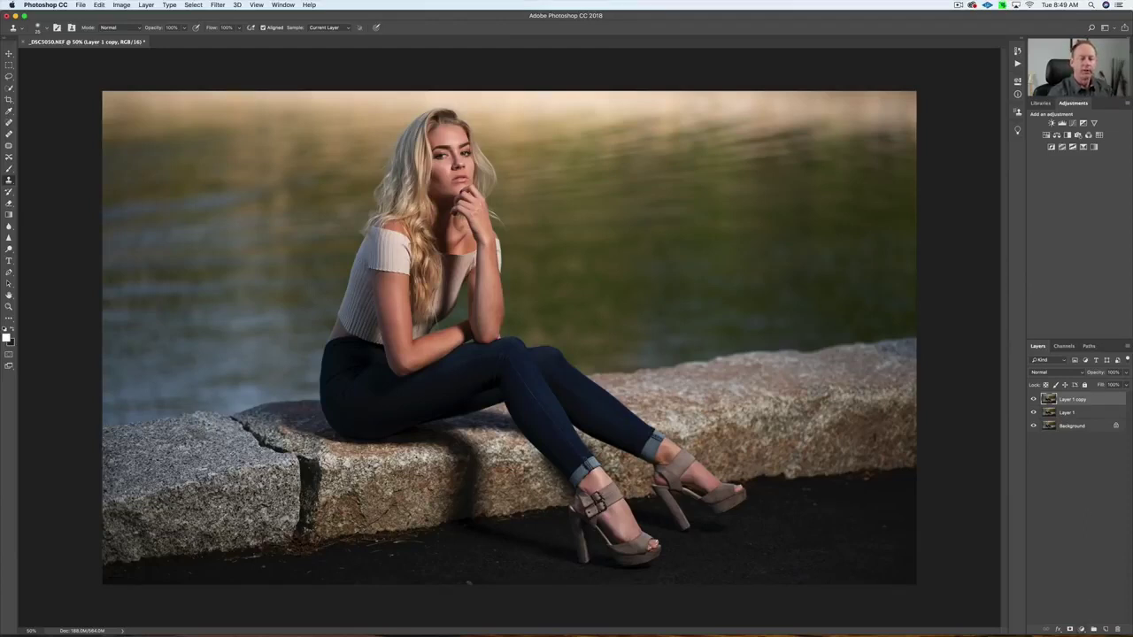
# Add a Levels adjustment layer and, in the Blue channel, raise the output black level to about 7 and slightly lower the output white level
pyautogui.click(1081, 627)
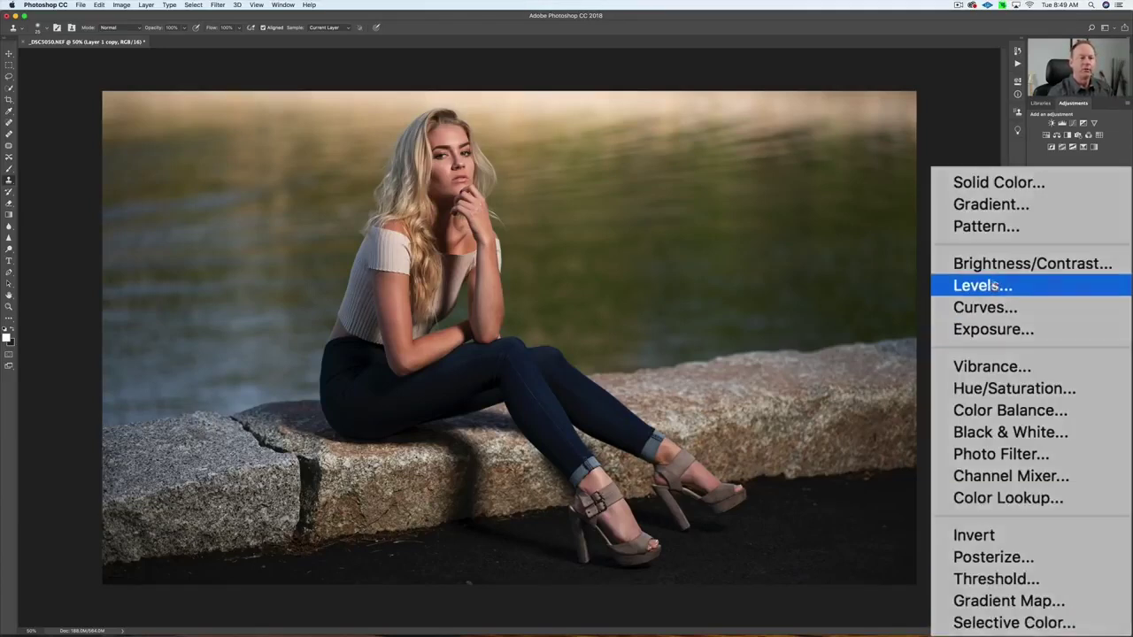
pyautogui.click(995, 285)
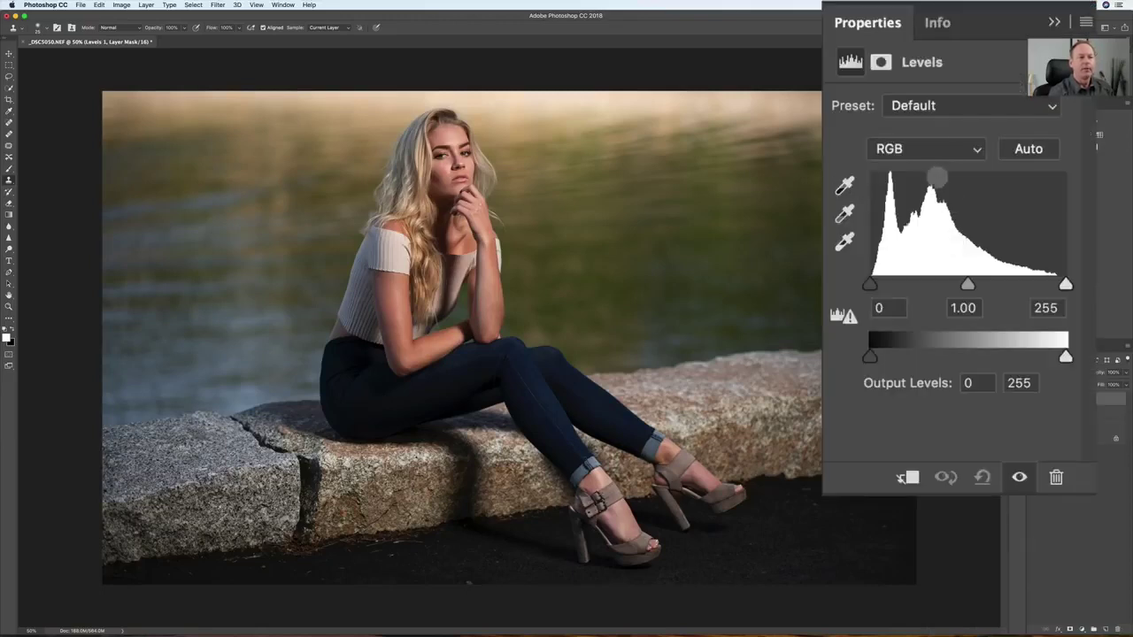
pyautogui.click(928, 150)
pyautogui.click(925, 205)
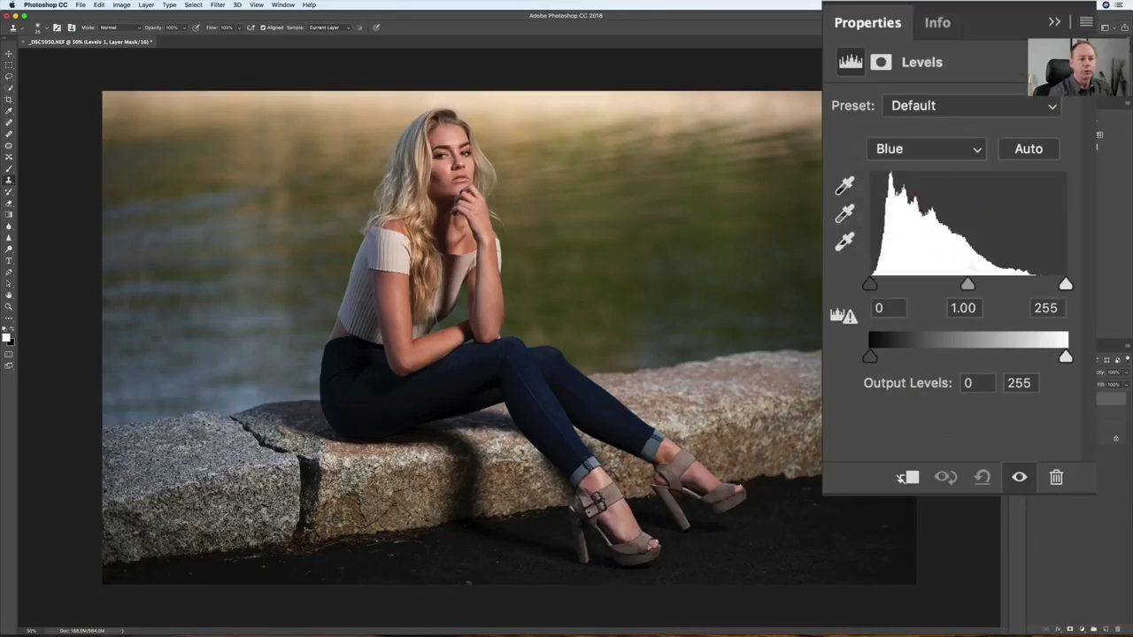
pyautogui.moveTo(870, 358)
pyautogui.mouseDown()
pyautogui.moveTo(953, 356)
pyautogui.moveTo(874, 357)
pyautogui.mouseUp()
pyautogui.moveTo(1065, 357)
pyautogui.mouseDown()
pyautogui.moveTo(974, 356)
pyautogui.moveTo(1072, 359)
pyautogui.mouseUp()
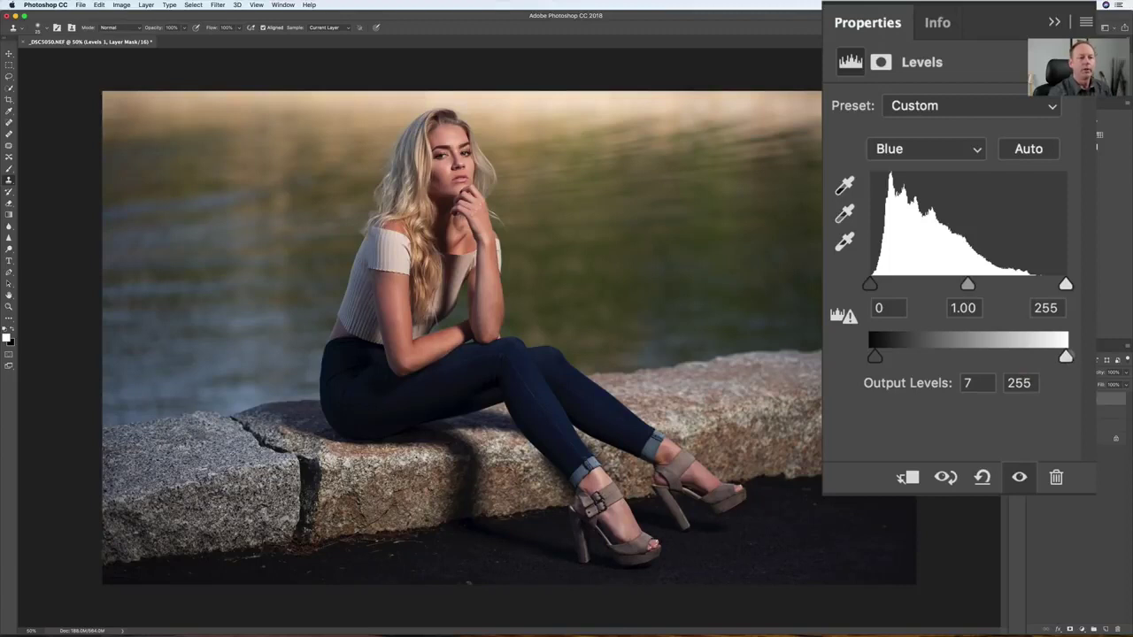
pyautogui.moveTo(1066, 356); pyautogui.dragTo(1061, 357)
pyautogui.moveTo(874, 357)
pyautogui.mouseDown()
pyautogui.moveTo(853, 357)
pyautogui.moveTo(874, 356)
pyautogui.mouseUp()
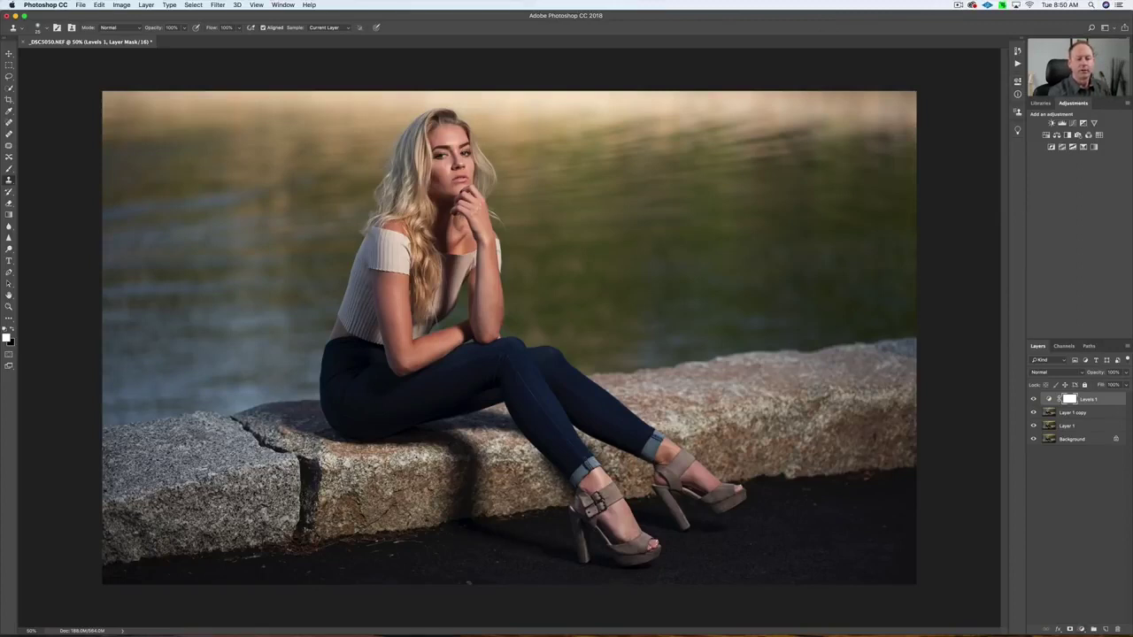
# Add a Curves adjustment layer and shape an RGB S-curve that darkens the shadows and brightens the highlights
pyautogui.click(1080, 629)
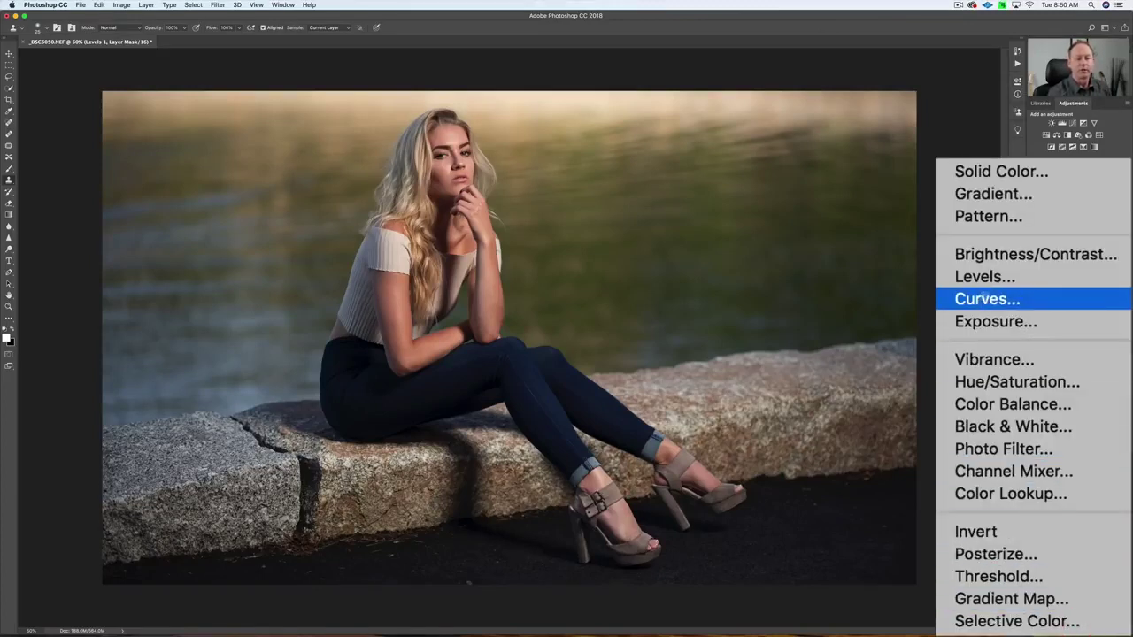
pyautogui.click(987, 299)
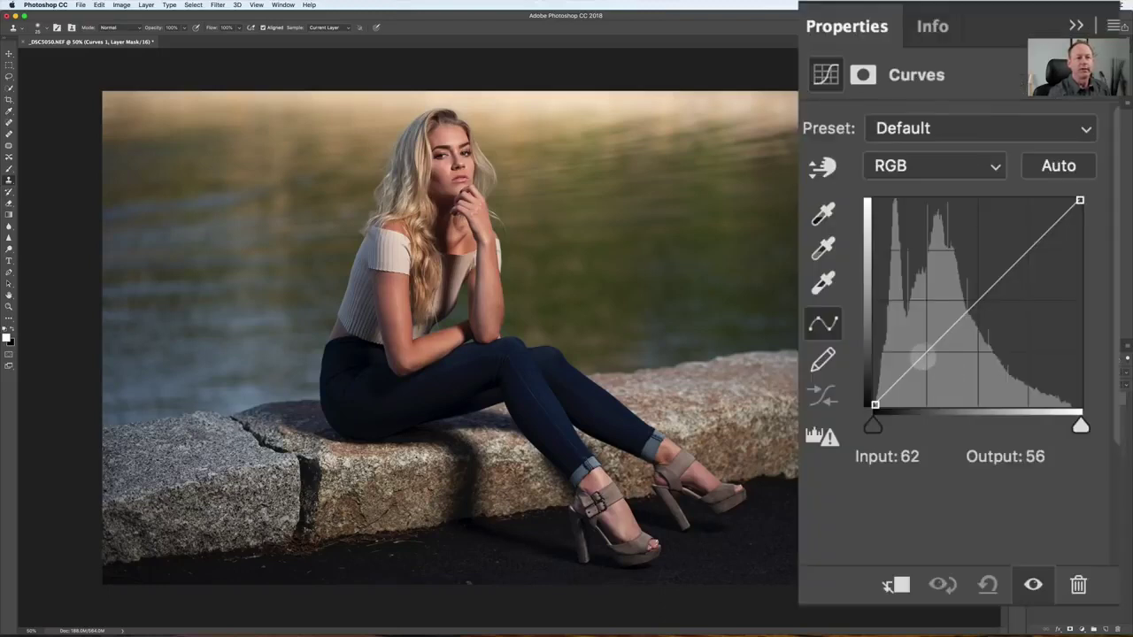
pyautogui.moveTo(925, 347); pyautogui.dragTo(934, 363)
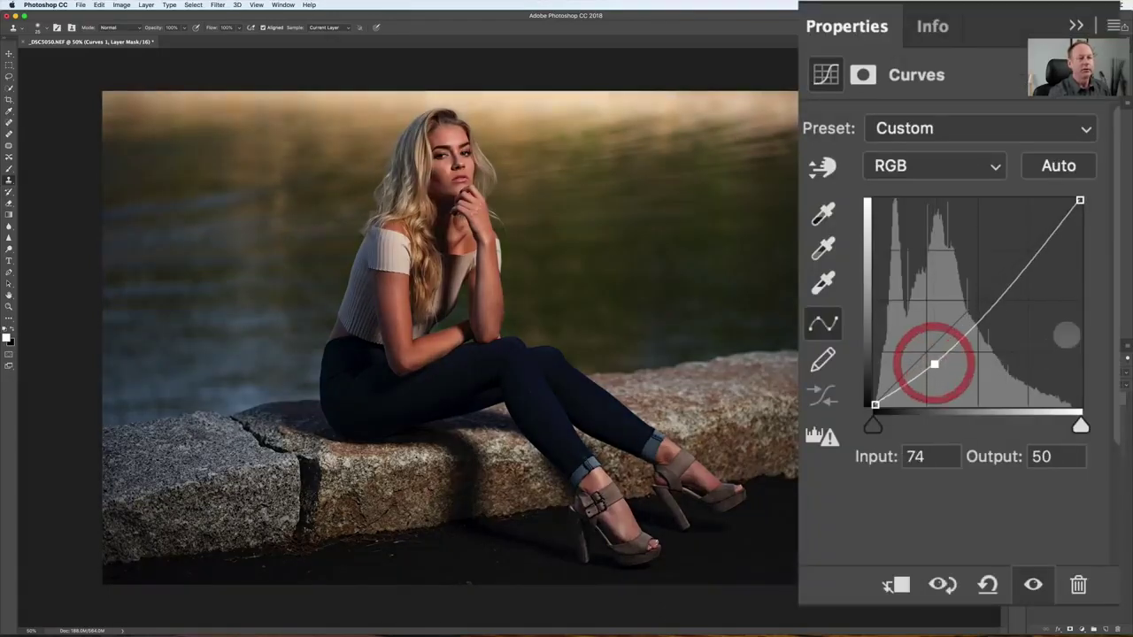
pyautogui.moveTo(1037, 257); pyautogui.dragTo(1010, 246)
pyautogui.click(935, 364)
pyautogui.moveTo(934, 364); pyautogui.dragTo(953, 339)
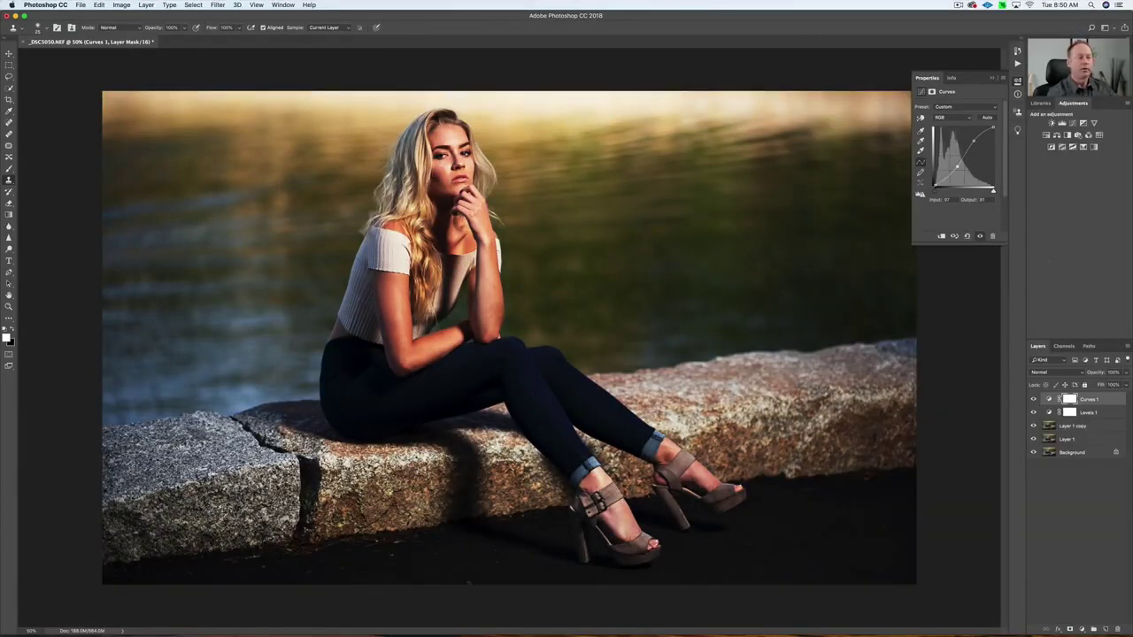
# Set the Curves adjustment layer's blend mode to Luminosity and collapse its curve settings
pyautogui.click(1049, 372)
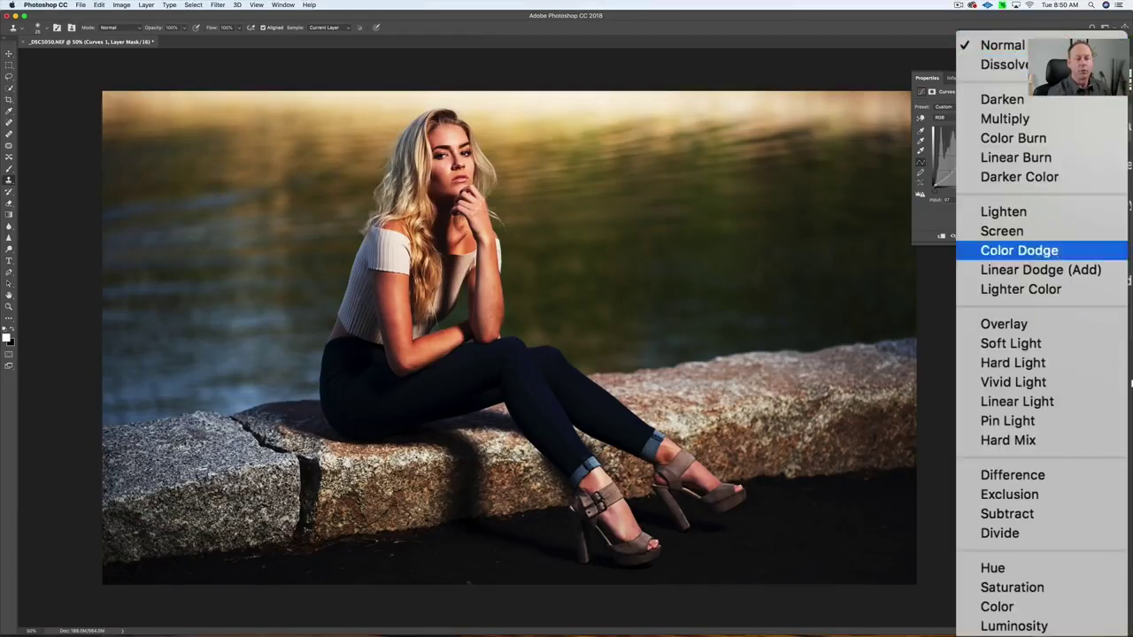
pyautogui.click(1069, 439)
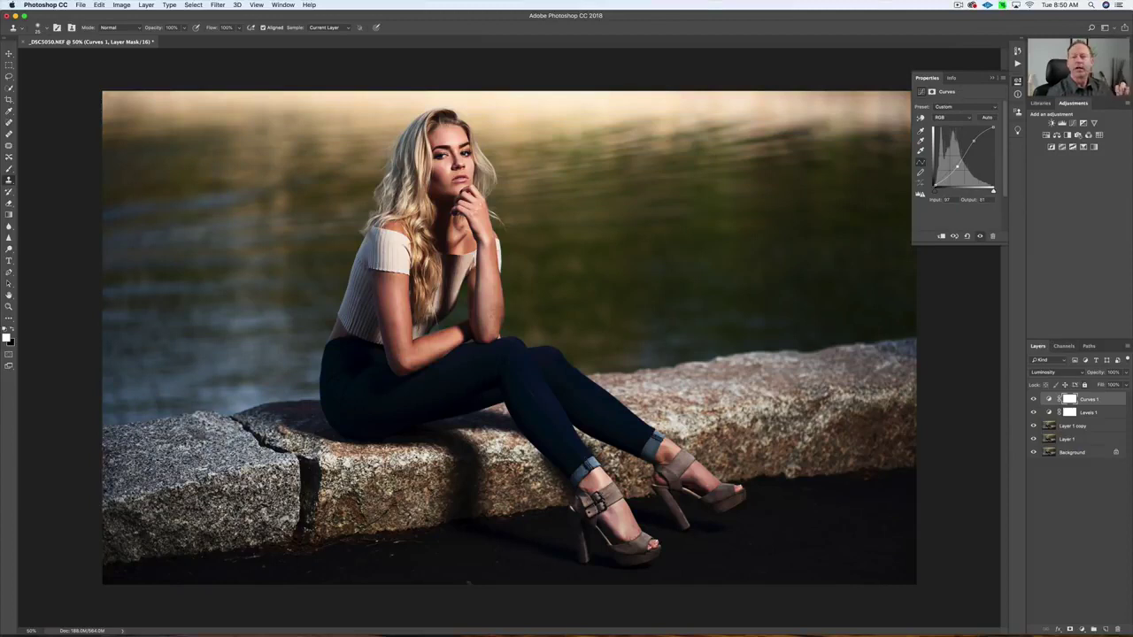
pyautogui.click(991, 77)
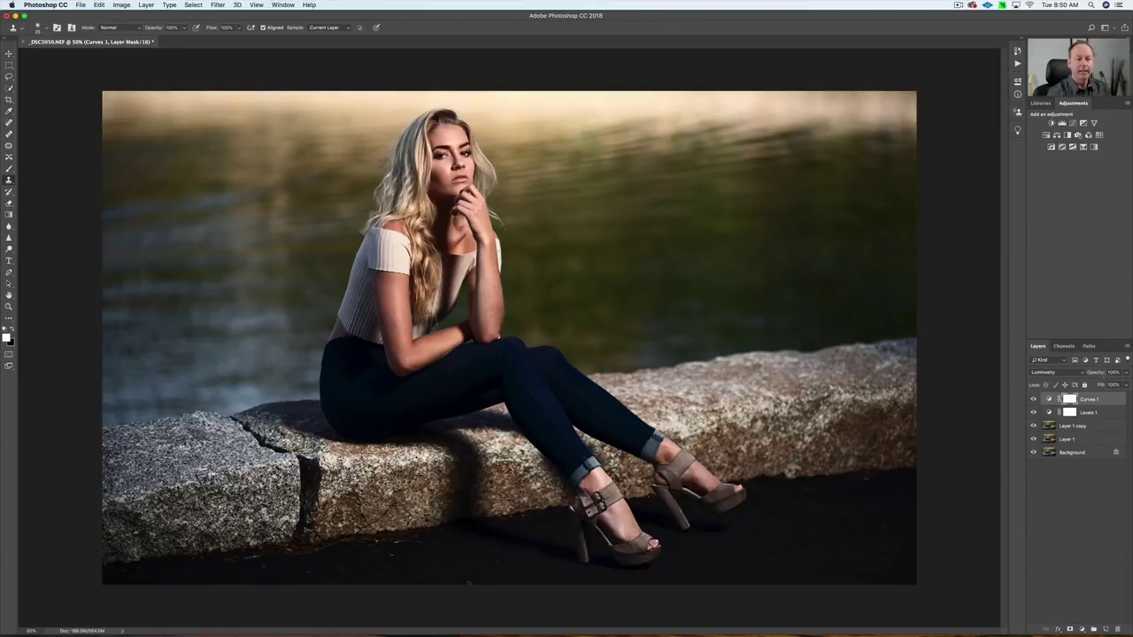
# Reduce the Curves layer's opacity to 29% and compare the photo with the layer hidden and shown
pyautogui.moveTo(1097, 372); pyautogui.dragTo(1088, 372)
pyautogui.moveTo(1006, 323); pyautogui.dragTo(916, 324)
pyautogui.click(831, 398)
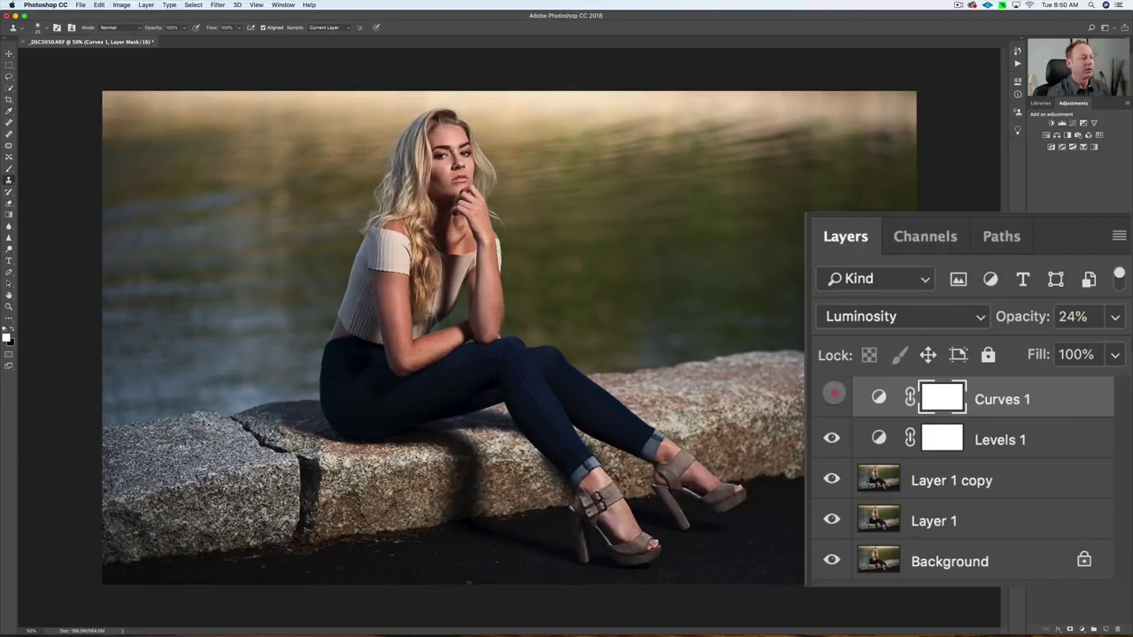
pyautogui.click(830, 397)
pyautogui.moveTo(1009, 319); pyautogui.dragTo(1019, 317)
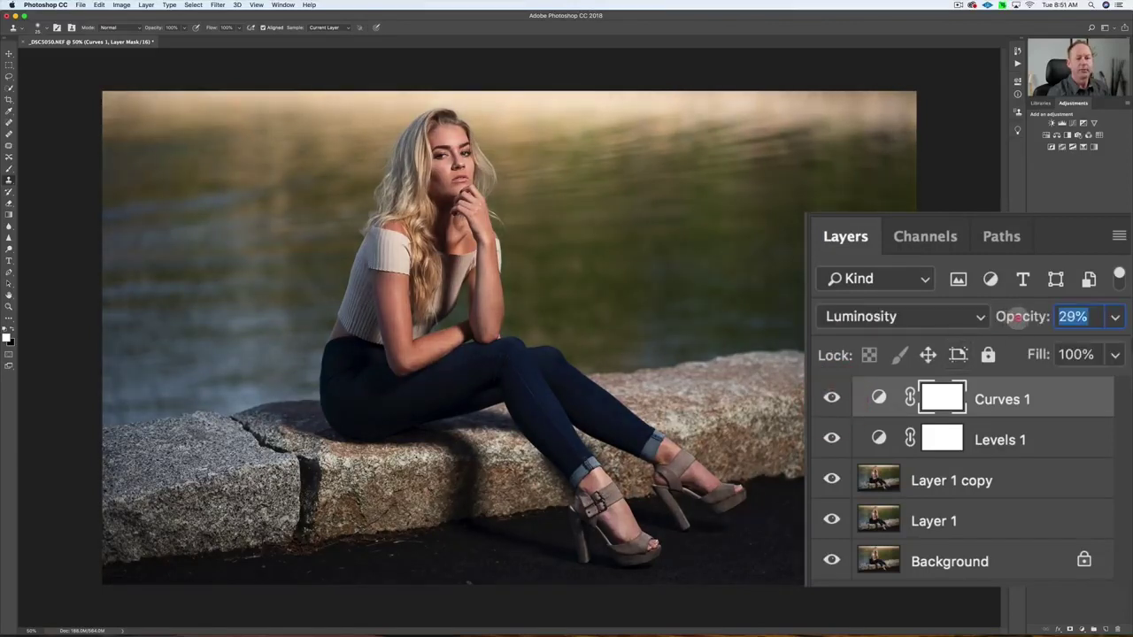
pyautogui.click(833, 396)
pyautogui.click(830, 397)
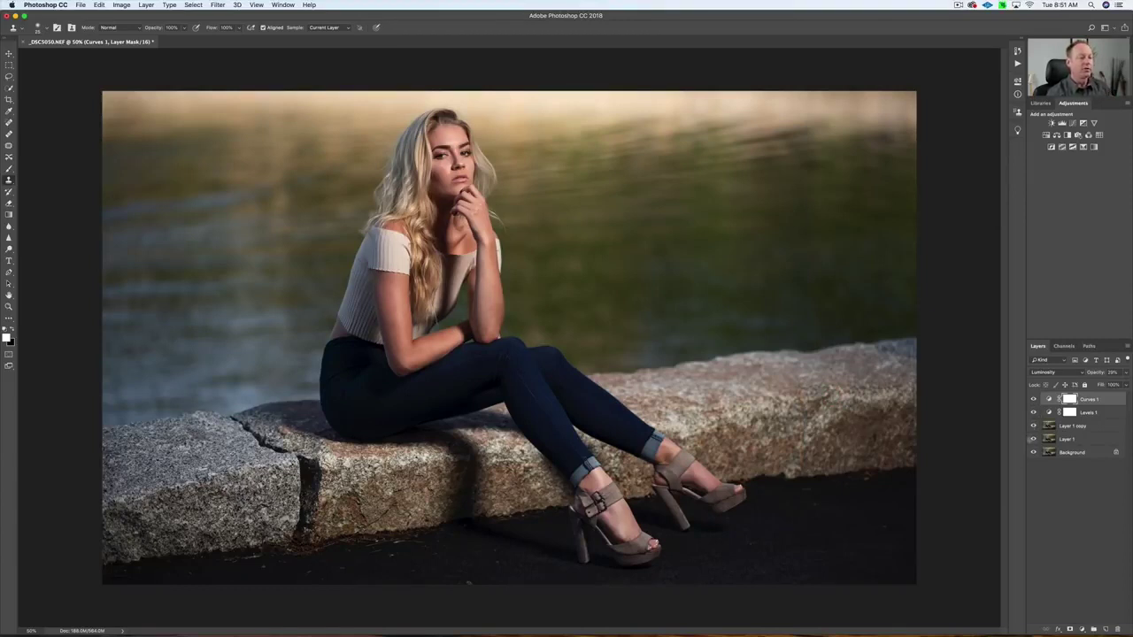
# Compare the toned photo with the original by isolating the Background layer and restoring all the other layers
pyautogui.keyDown('alt'); pyautogui.click(1032, 453); pyautogui.keyUp('alt')
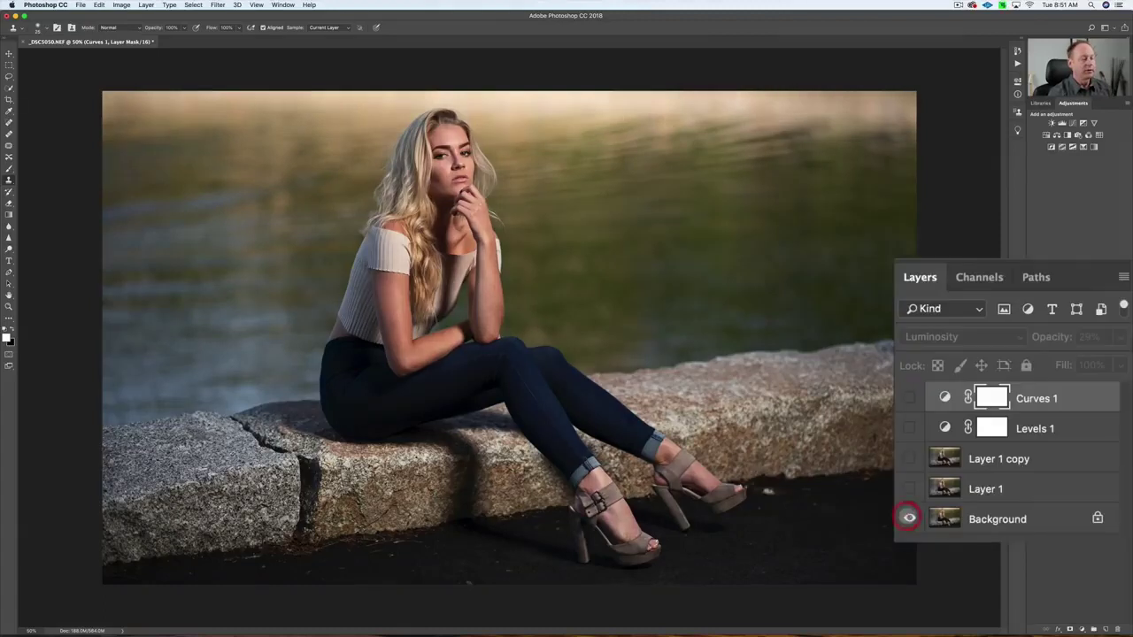
pyautogui.keyDown('alt'); pyautogui.click(910, 518); pyautogui.keyUp('alt')
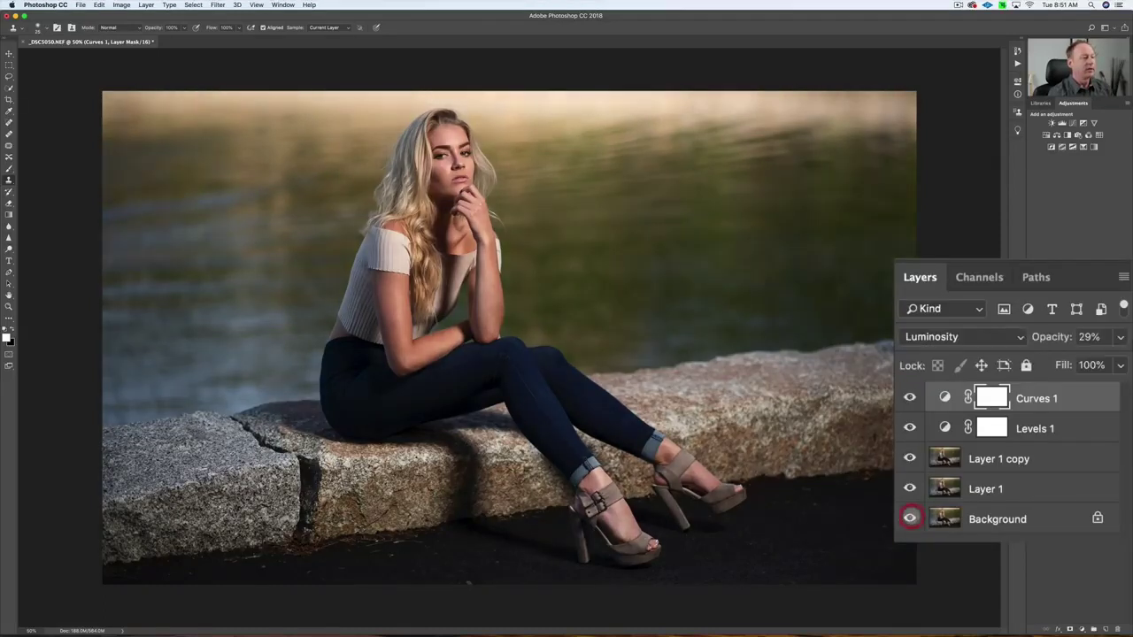
pyautogui.keyDown('alt'); pyautogui.click(909, 517); pyautogui.keyUp('alt')
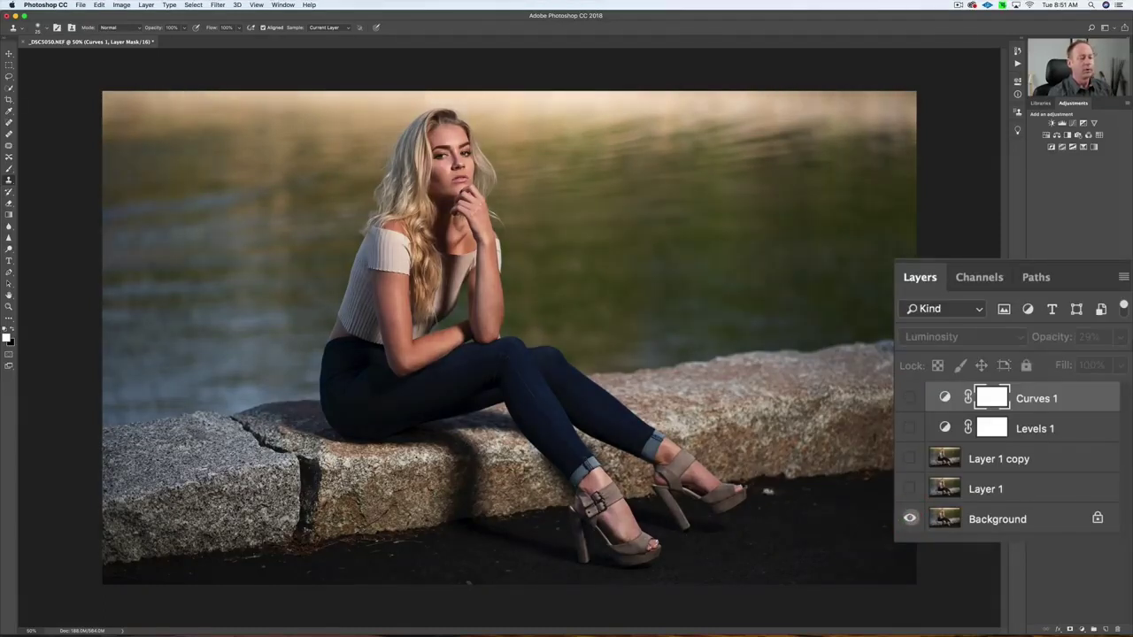
pyautogui.keyDown('alt'); pyautogui.click(909, 517); pyautogui.keyUp('alt')
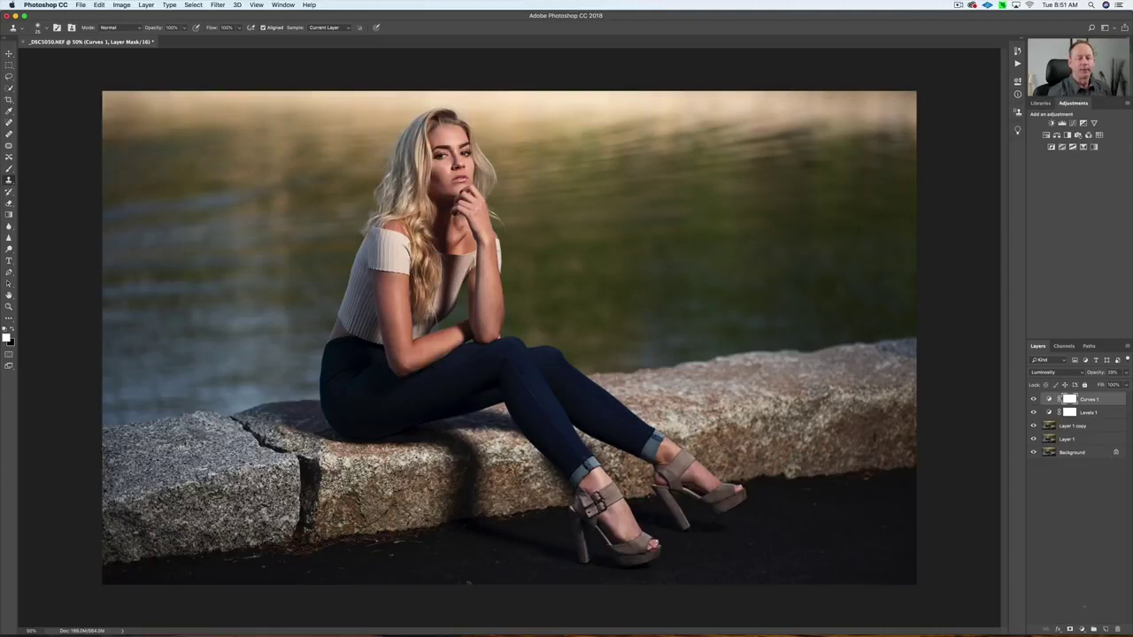
# Add a new empty layer above Curves and pick a bright orange-red foreground color with a hue of 14°
pyautogui.press('super+shift+alt+n')
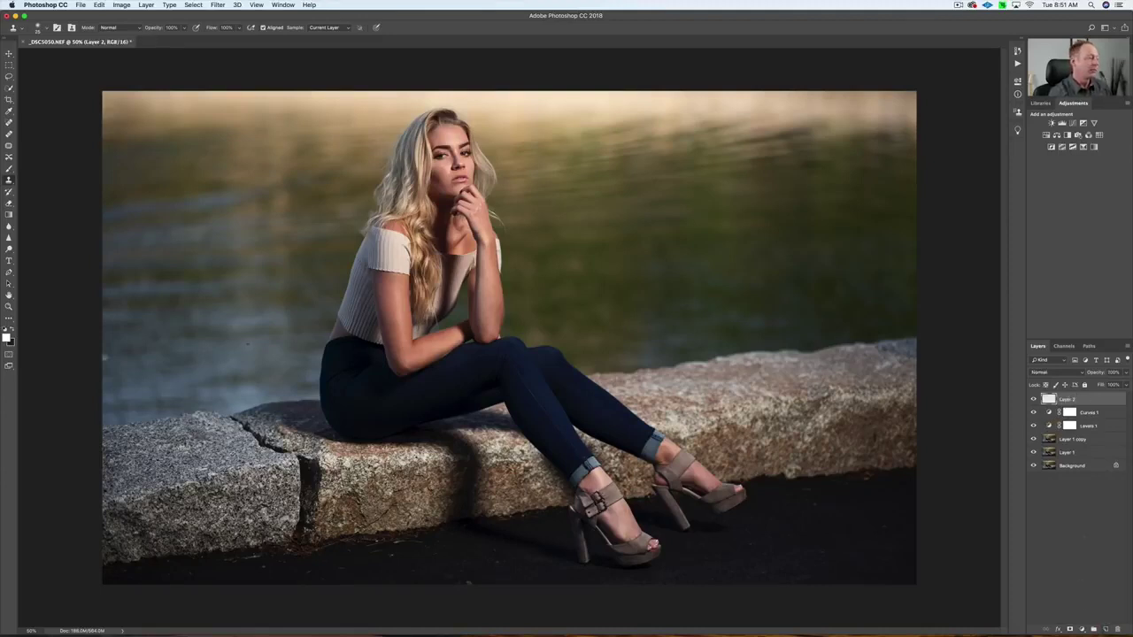
pyautogui.click(7, 337)
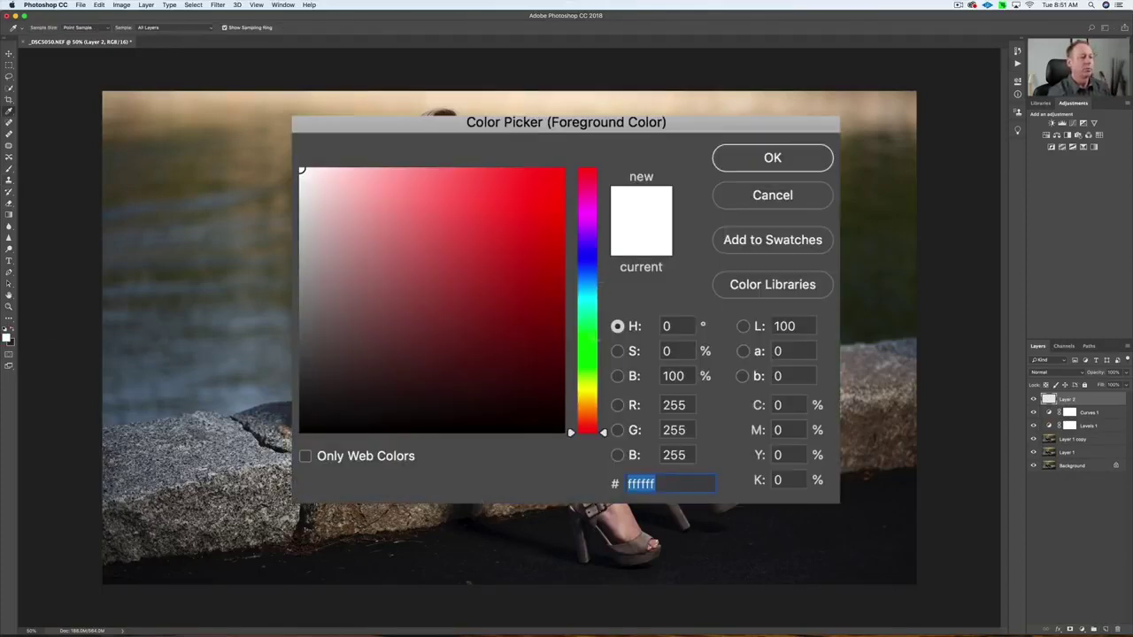
pyautogui.click(587, 421)
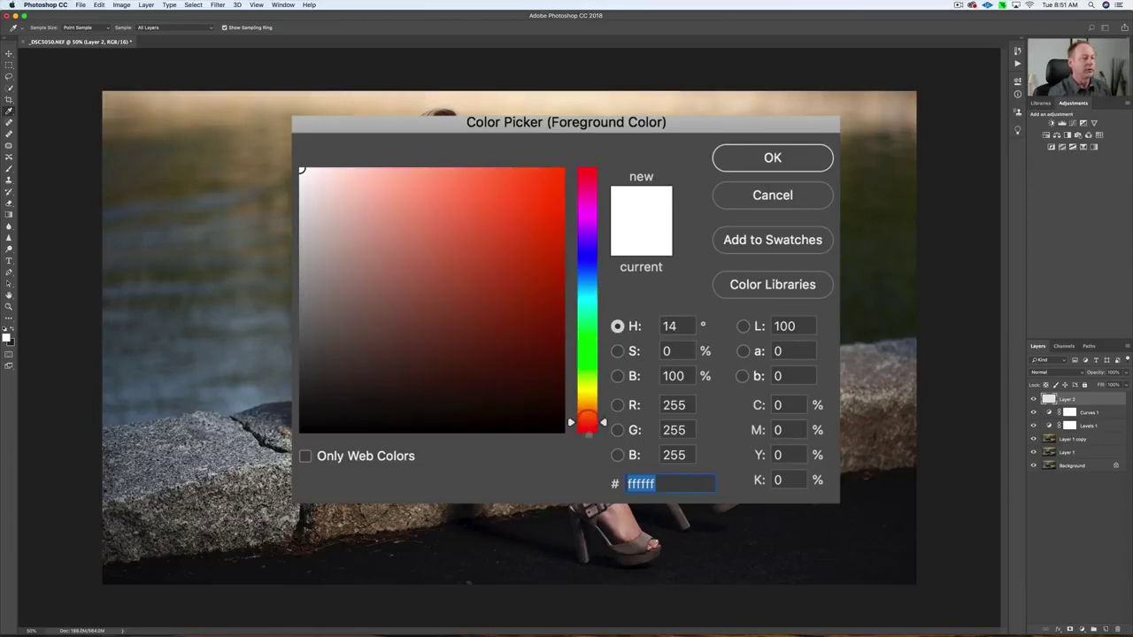
pyautogui.click(511, 225)
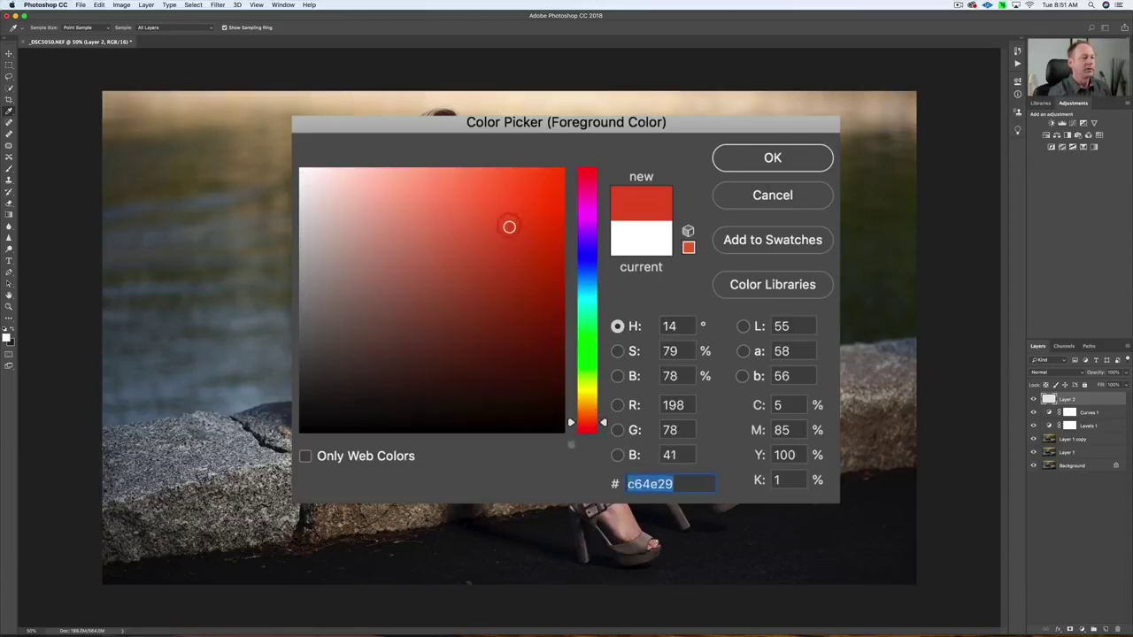
pyautogui.click(474, 246)
pyautogui.click(516, 208)
pyautogui.click(740, 158)
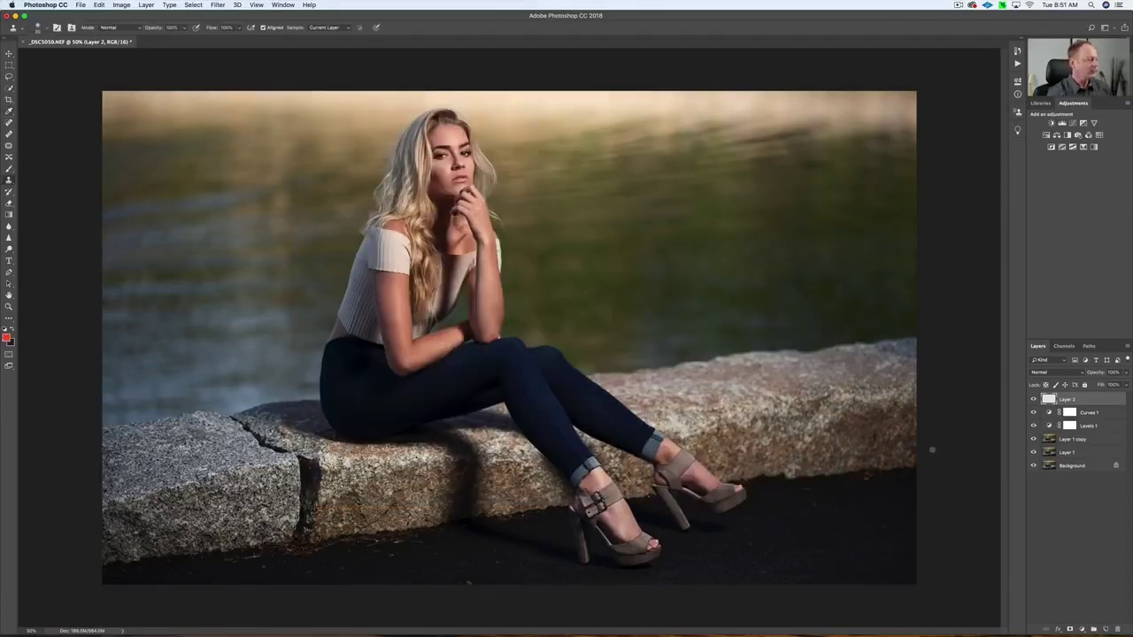
# Swap the foreground and background colors, fill the new layer with the orange-red, and hide it behind a black layer mask
pyautogui.press('x')
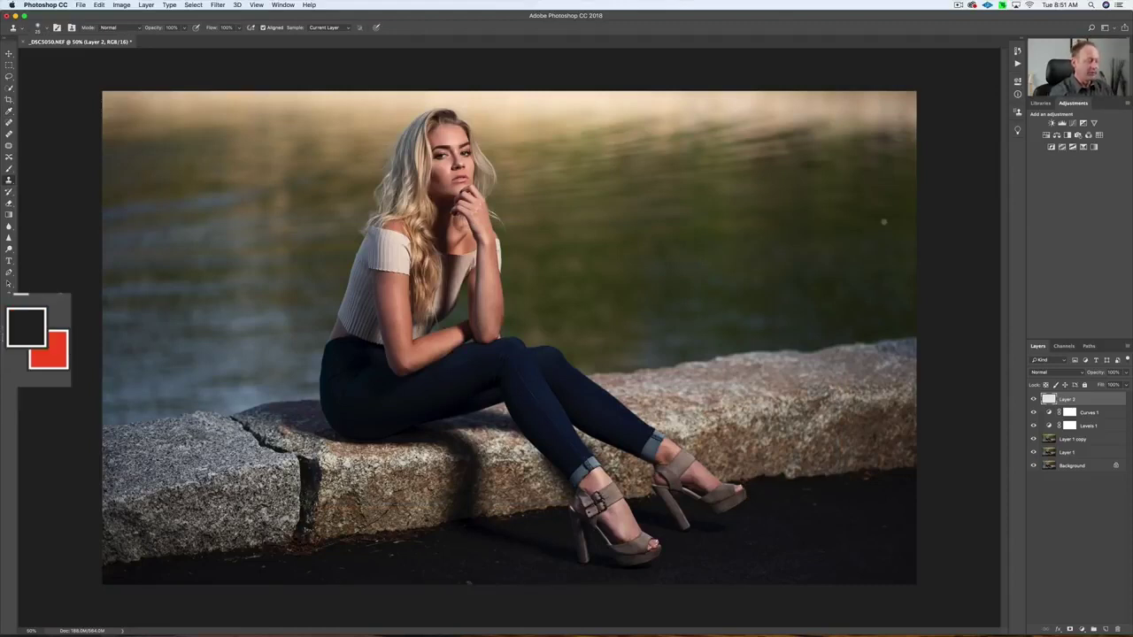
pyautogui.press('super+BackSpace')
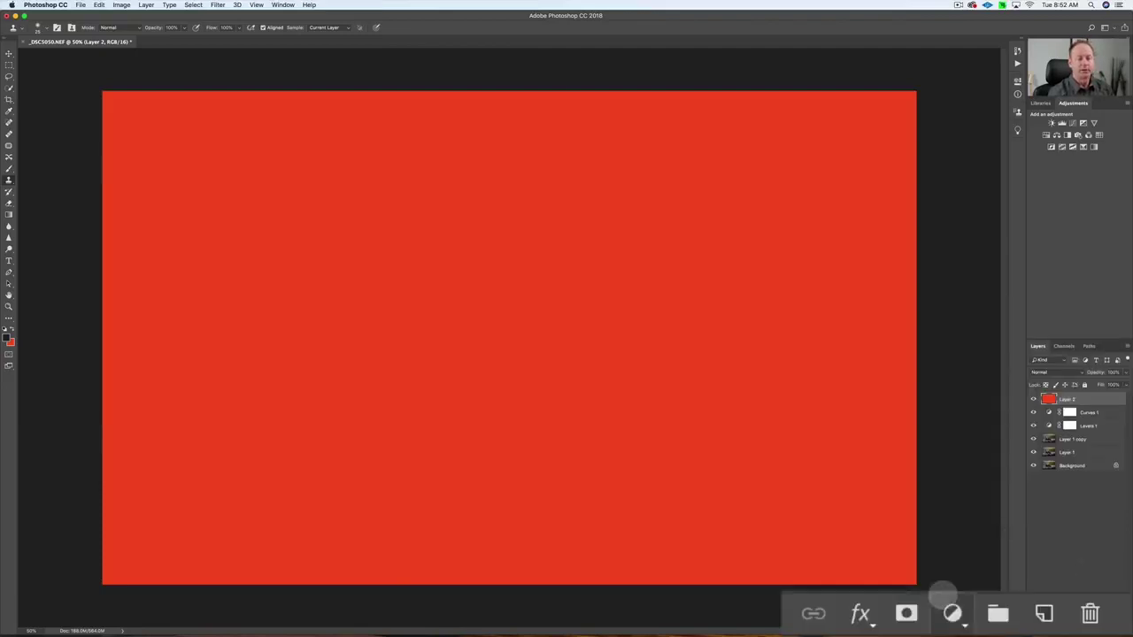
pyautogui.keyDown('alt'); pyautogui.click(1070, 629); pyautogui.keyUp('alt')
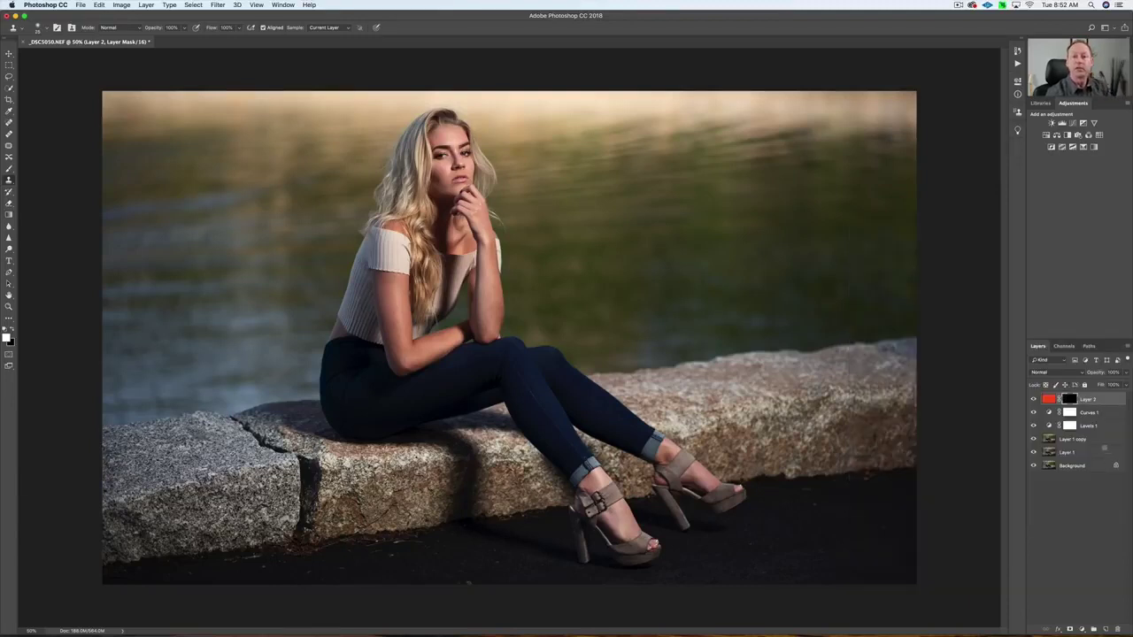
# Switch to the Brush tool, set its flow to 10%, and open the brush tip options
pyautogui.press('b')
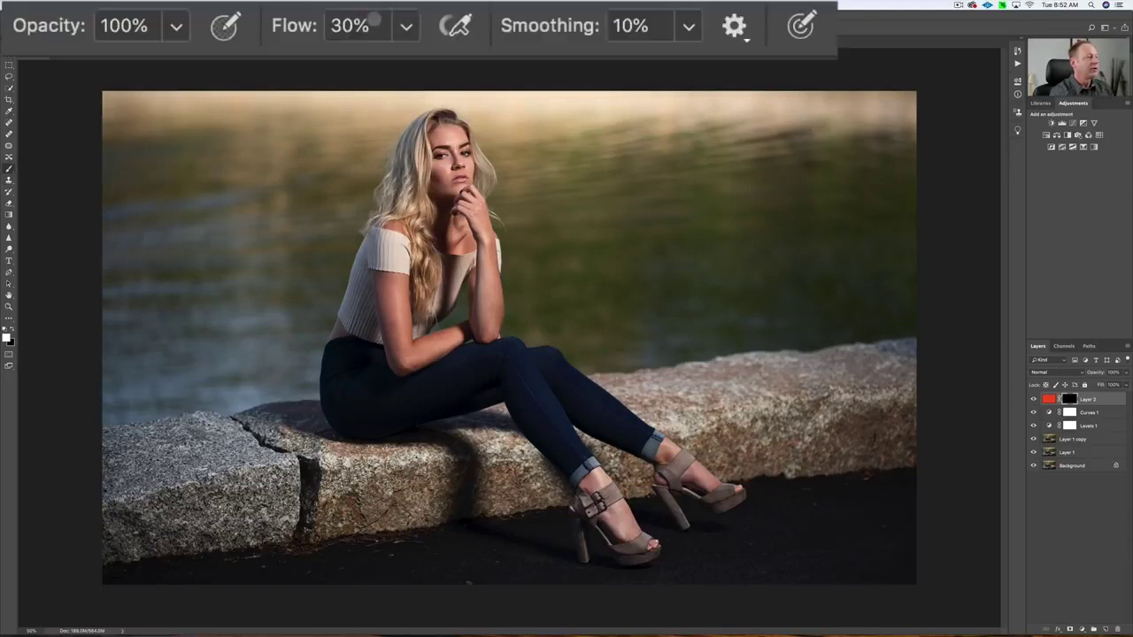
pyautogui.click(227, 28)
pyautogui.write('10')
pyautogui.press('Return')
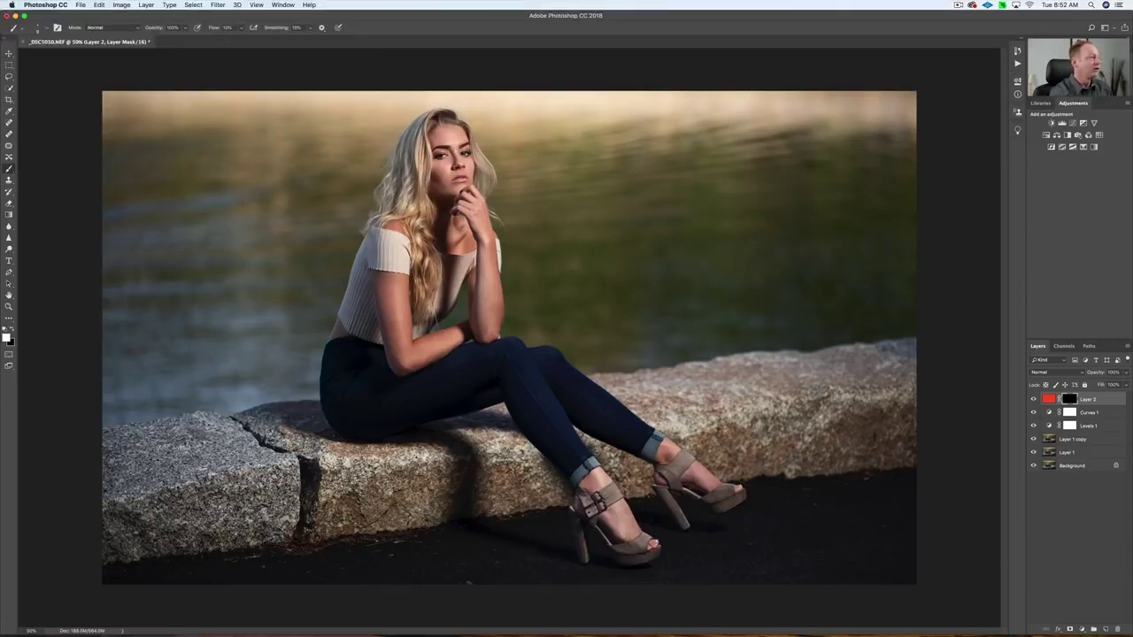
pyautogui.click(37, 28)
pyautogui.click(46, 27)
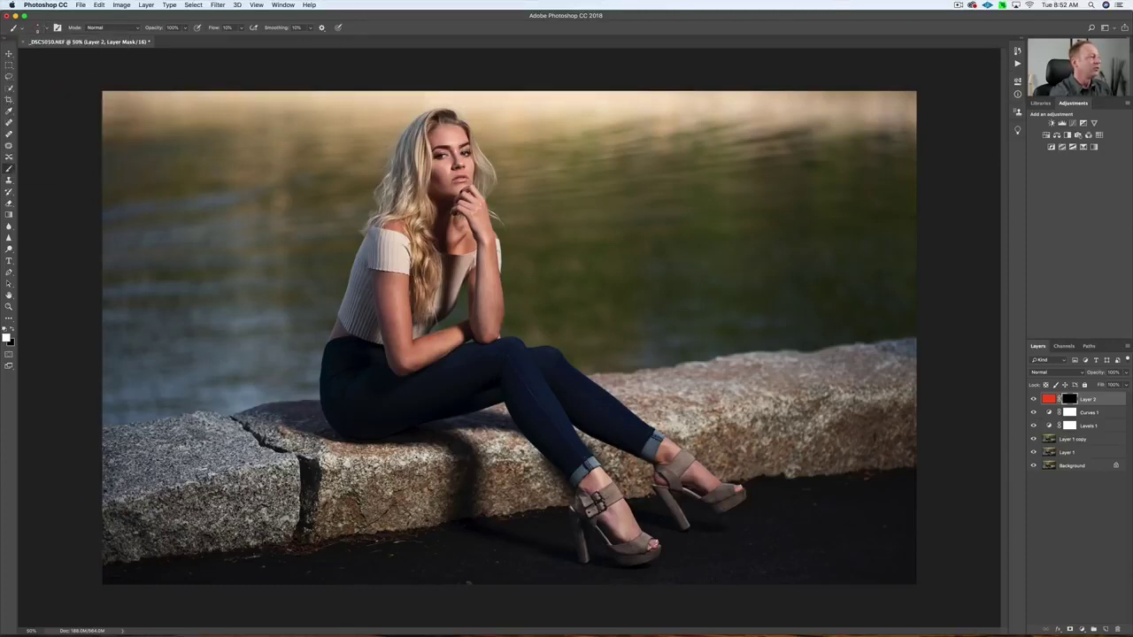
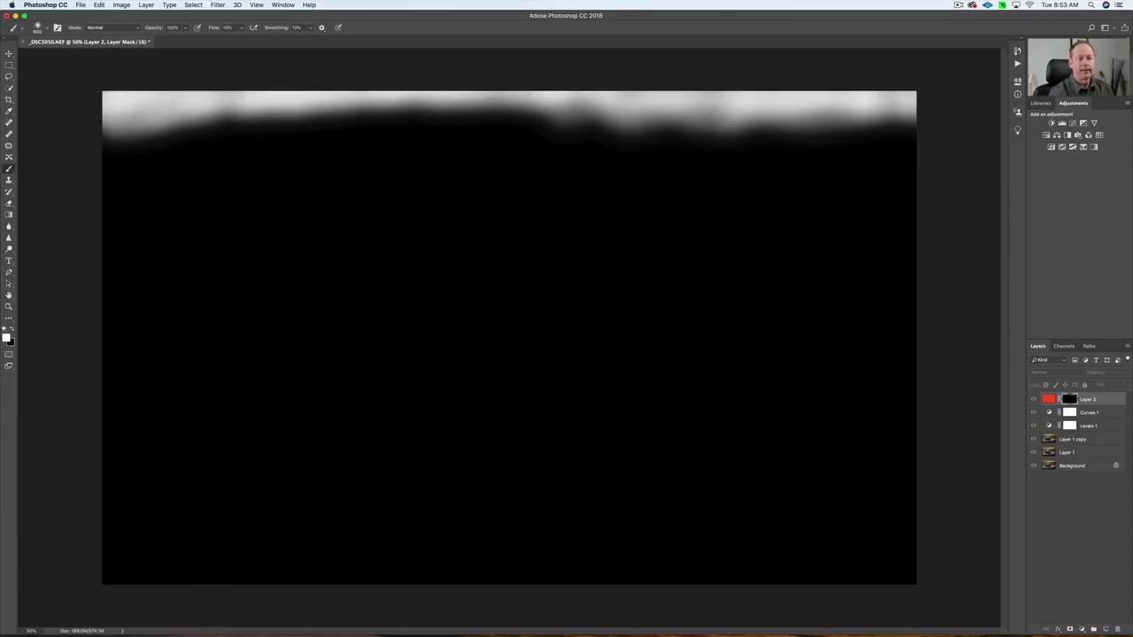
# Return from the mask view to the photo, lower the red layer's opacity to about 5%, and compare with the layer hidden
pyautogui.keyDown('alt'); pyautogui.click(1068, 399); pyautogui.keyUp('alt')
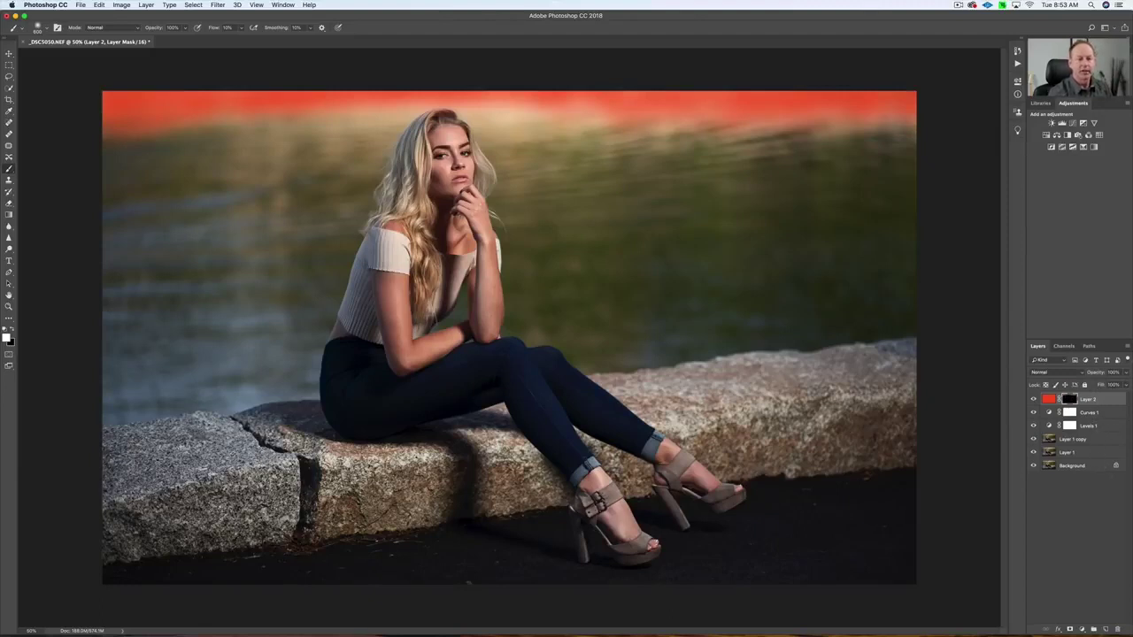
pyautogui.moveTo(1095, 372); pyautogui.dragTo(1077, 372)
pyautogui.moveTo(1000, 326); pyautogui.dragTo(968, 331)
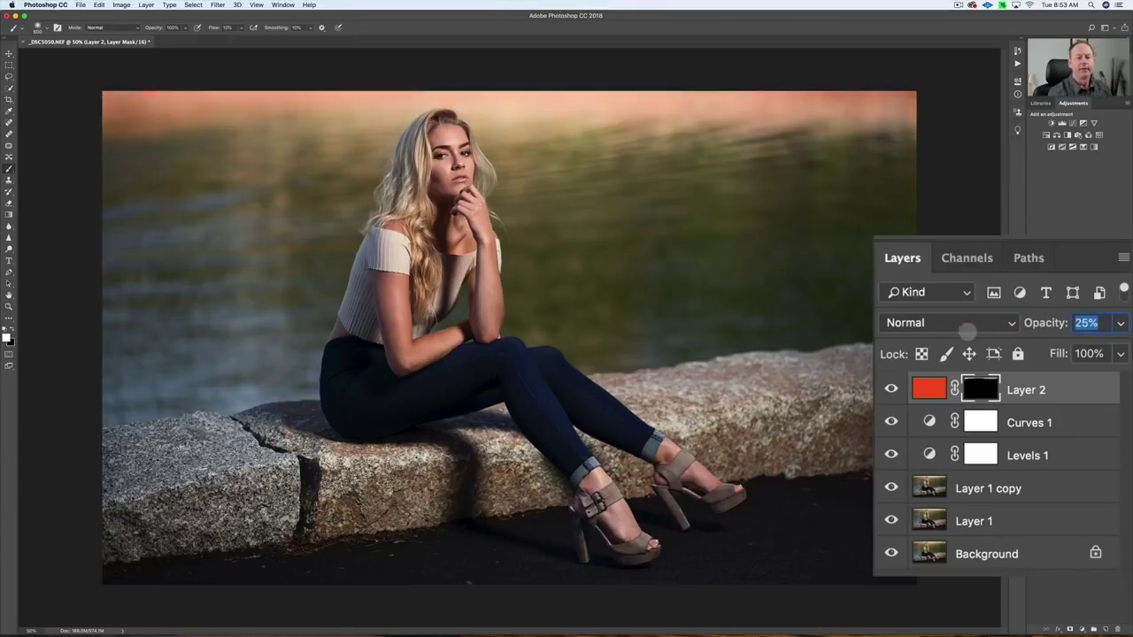
pyautogui.click(967, 331)
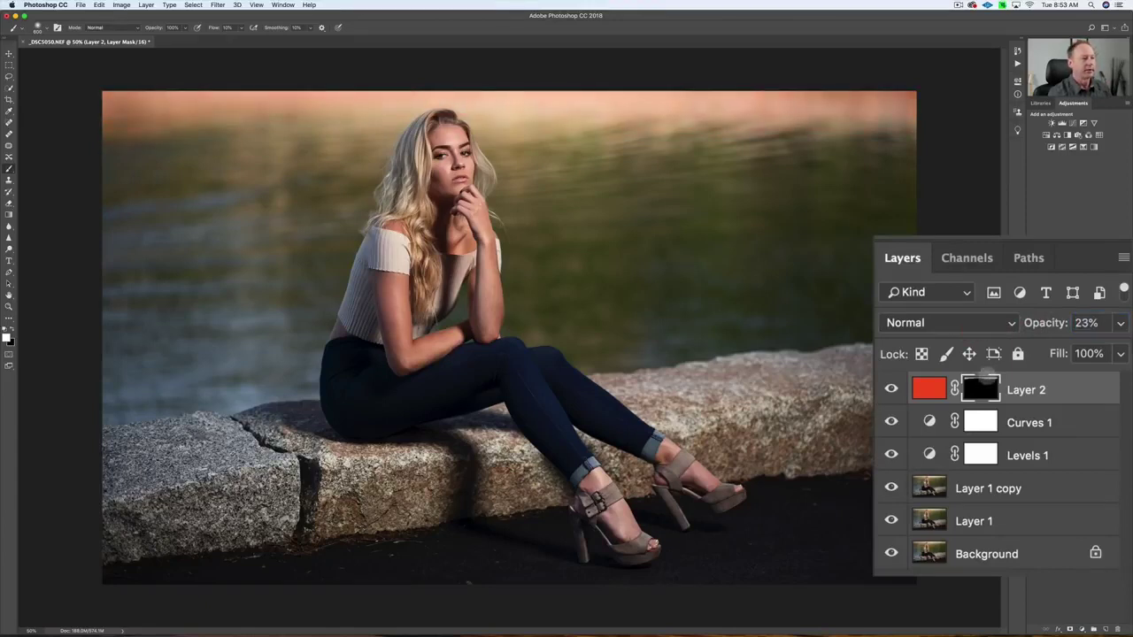
pyautogui.moveTo(1037, 324); pyautogui.dragTo(1024, 324)
pyautogui.click(891, 390)
pyautogui.click(891, 390)
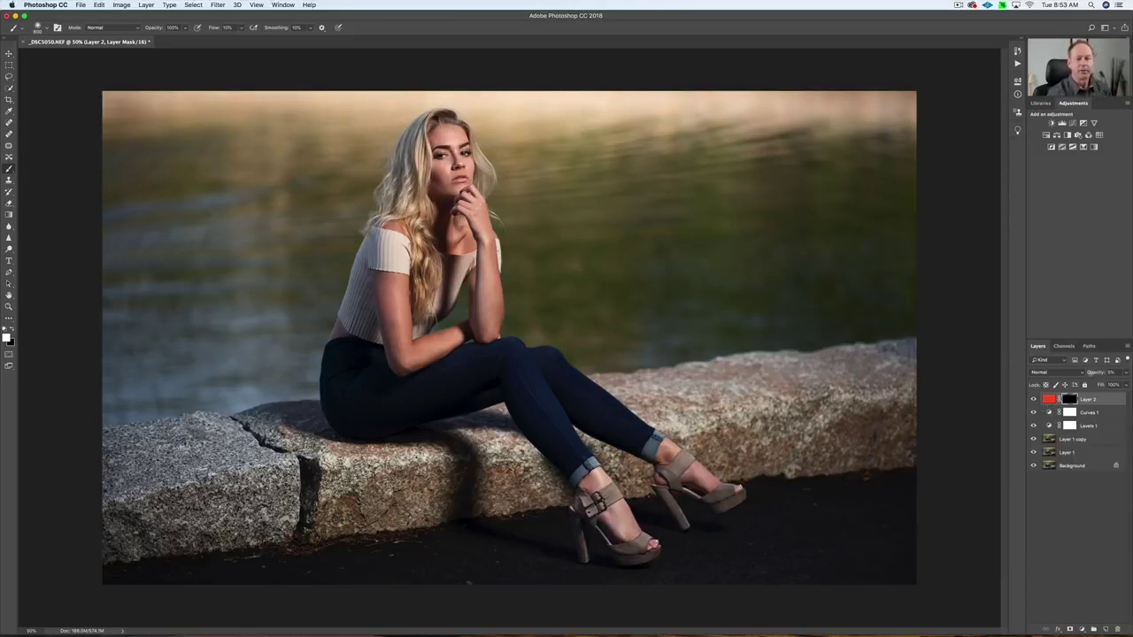
pyautogui.write('30')
pyautogui.press('Return')
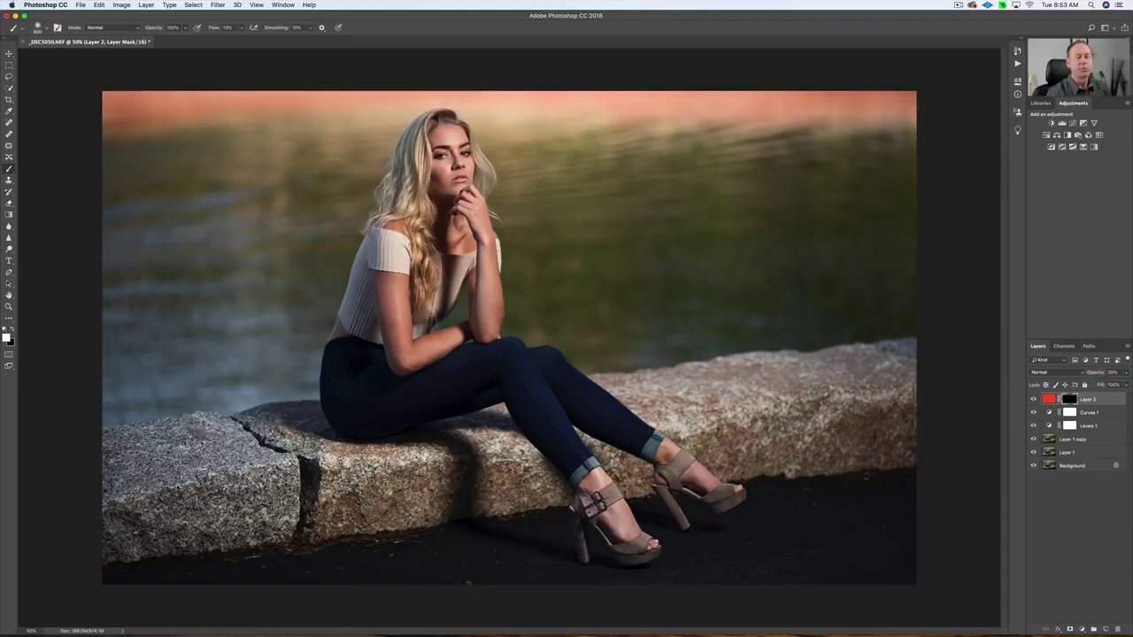
pyautogui.write('5')
pyautogui.press('Return')
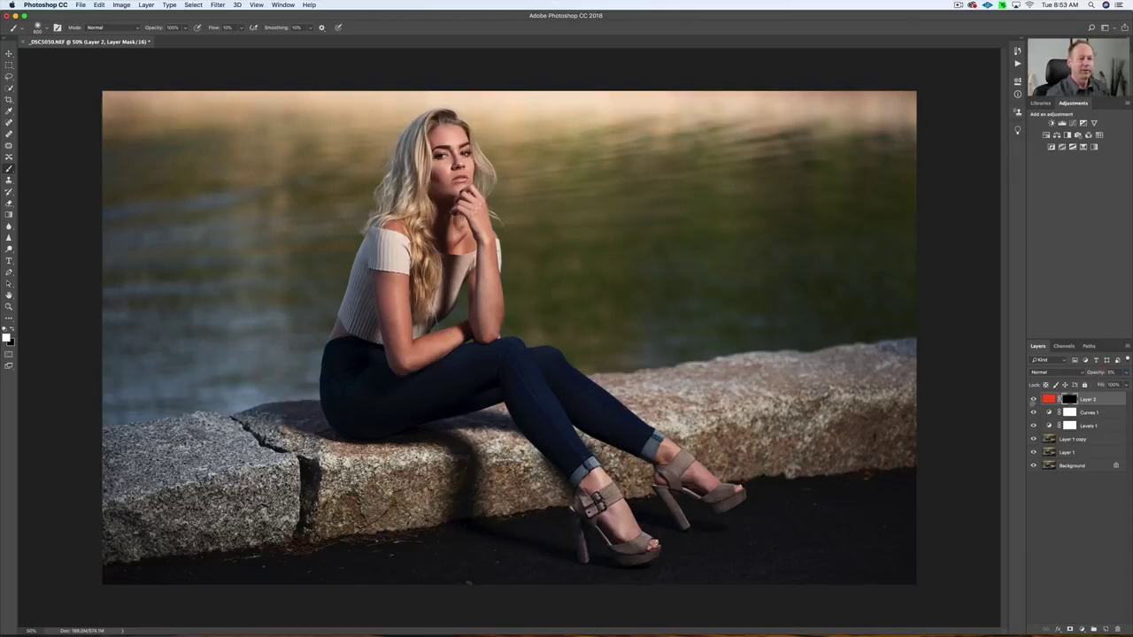
pyautogui.click(1033, 399)
pyautogui.click(1033, 399)
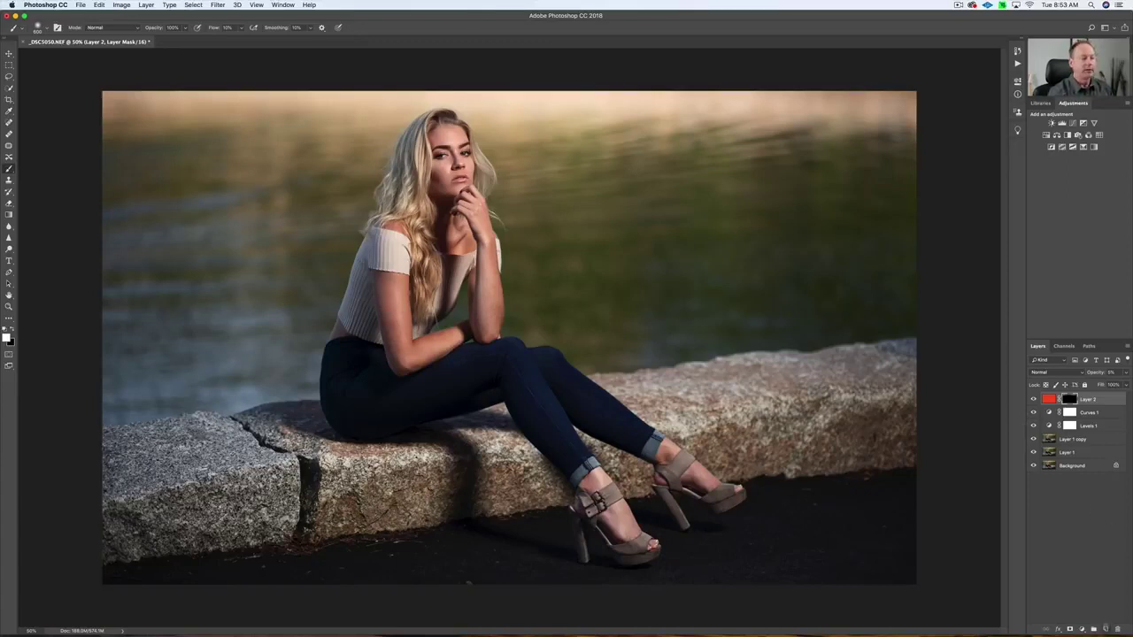
# Create a new layer named "dodge" in Soft Light mode, filled with the neutral 50% gray
pyautogui.keyDown('alt'); pyautogui.click(1104, 627); pyautogui.keyUp('alt')
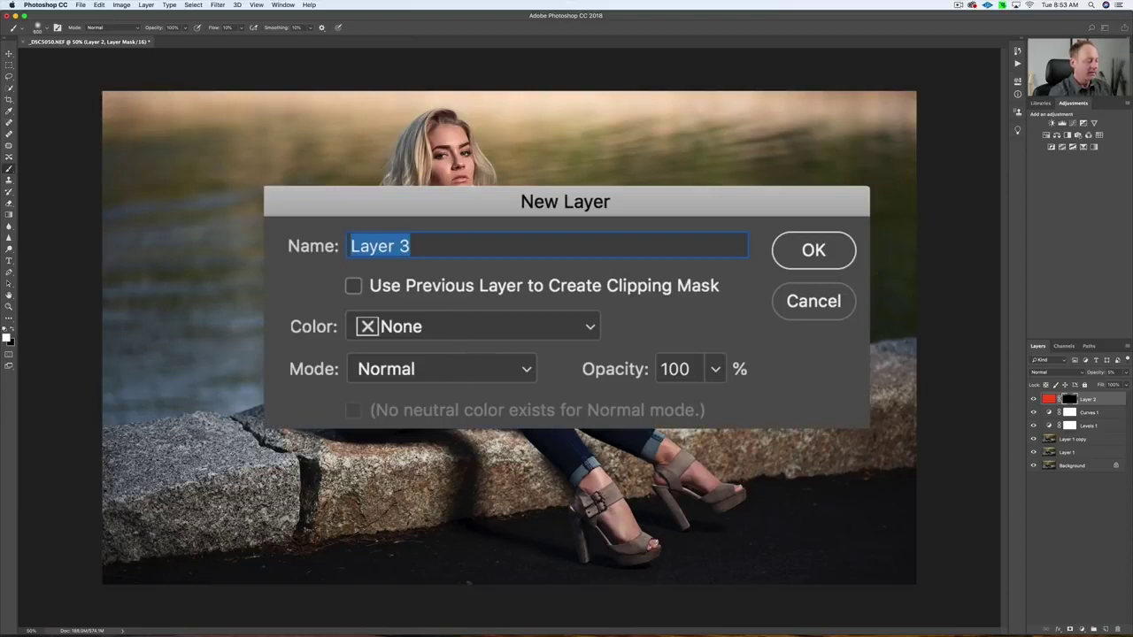
pyautogui.write('dodge')
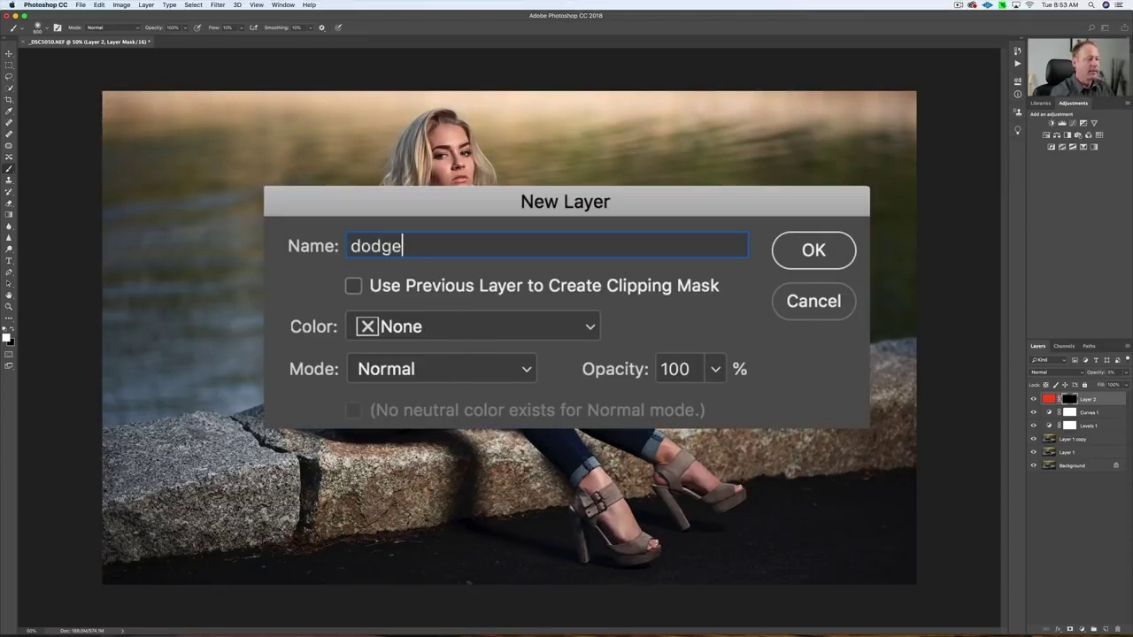
pyautogui.click(529, 326)
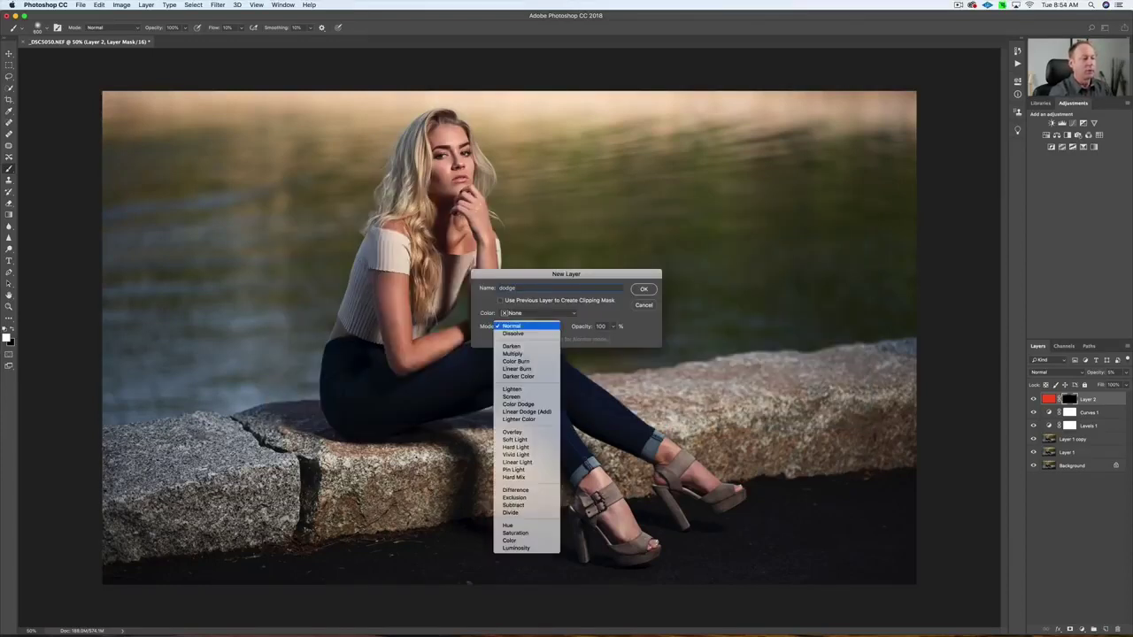
pyautogui.click(546, 555)
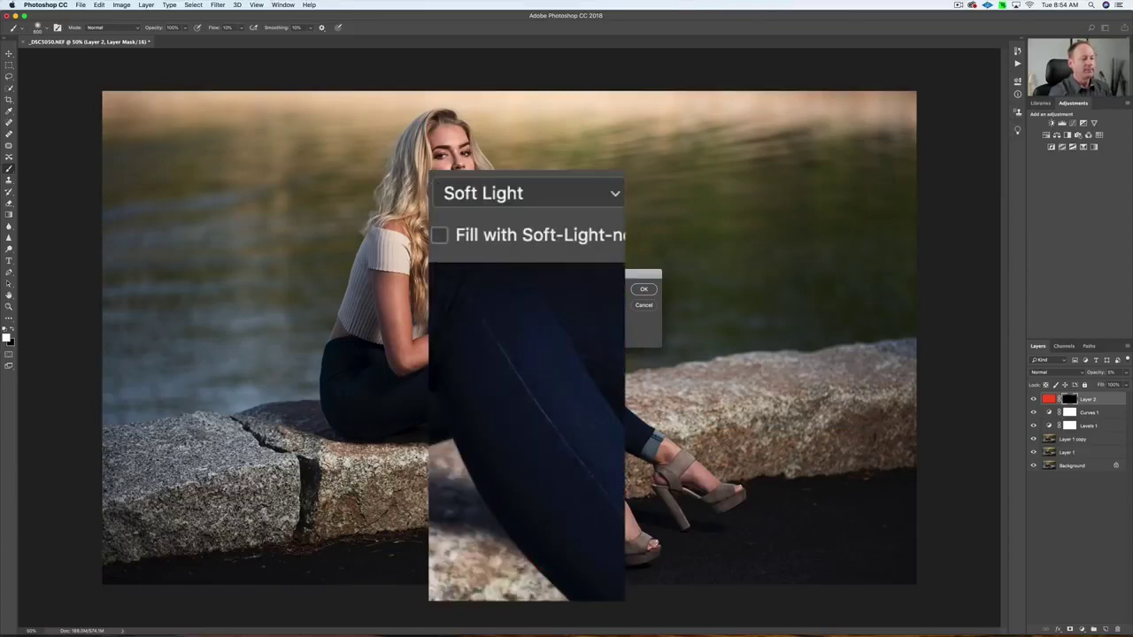
pyautogui.click(279, 443)
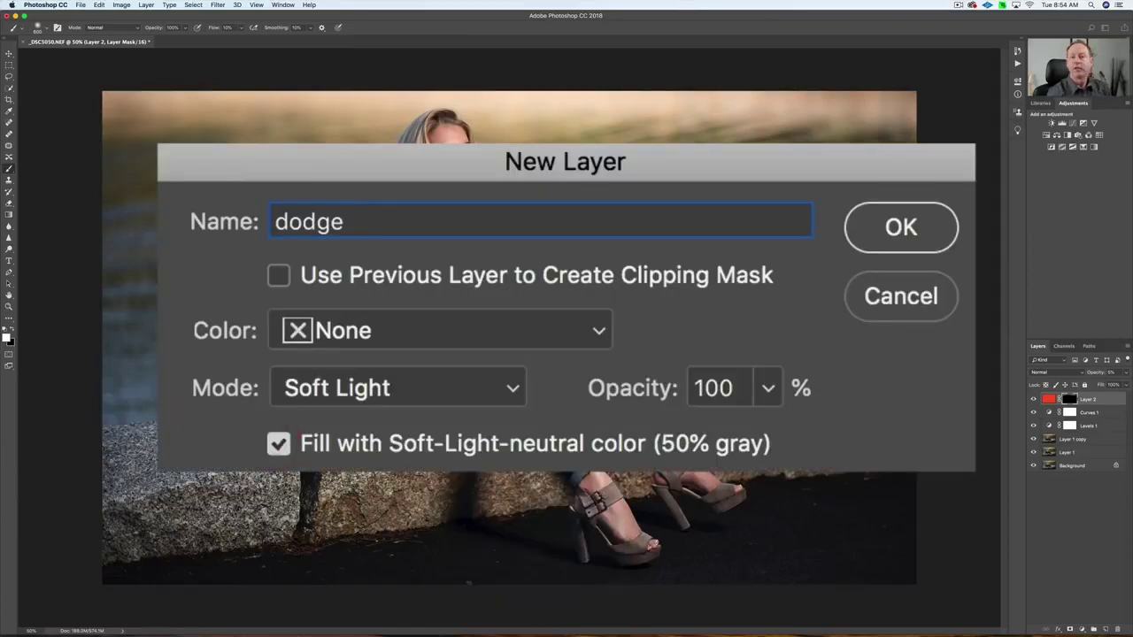
pyautogui.click(876, 226)
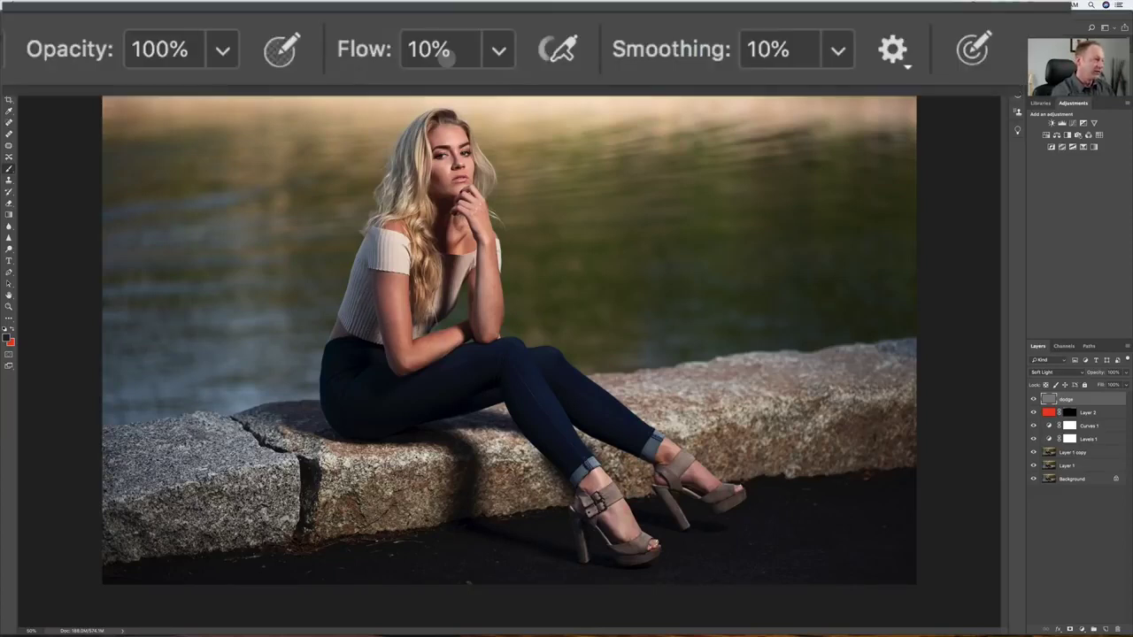
# Set the brush flow to 2% and make white the foreground color for dodging the subject
pyautogui.click(227, 27)
pyautogui.write('2')
pyautogui.press('Return')
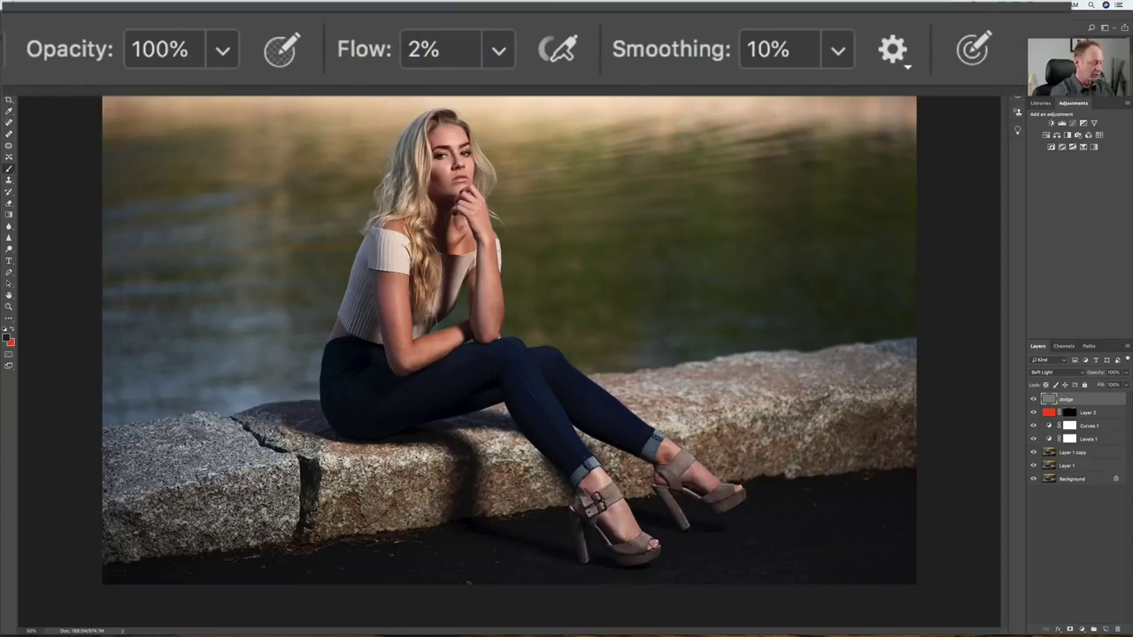
pyautogui.press('super+equal')
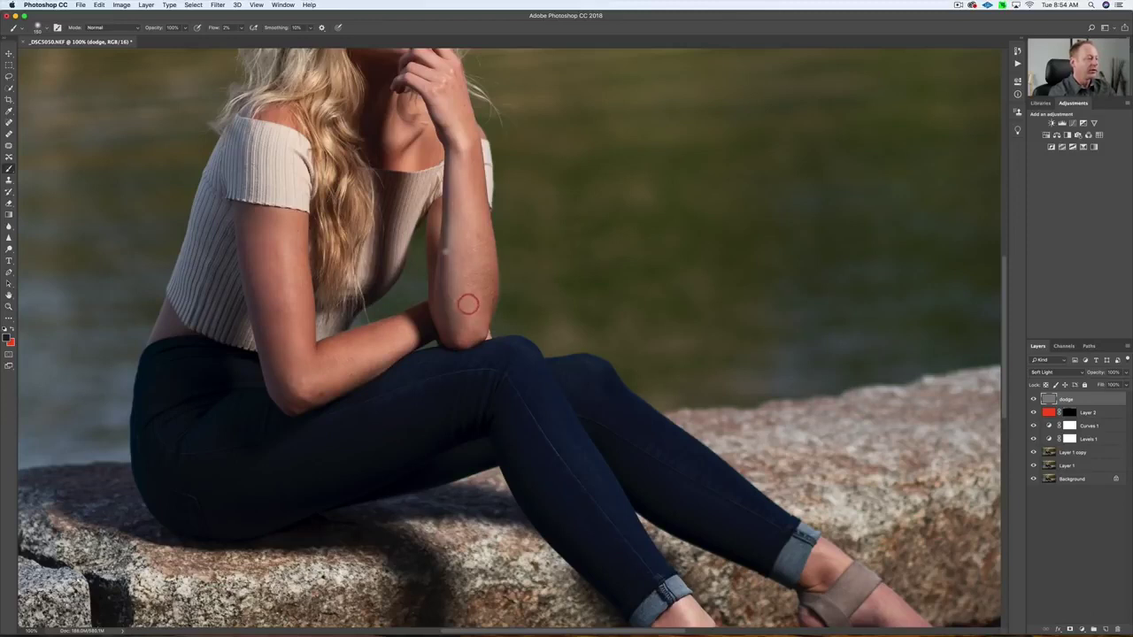
pyautogui.moveTo(437, 242); pyautogui.dragTo(508, 434)
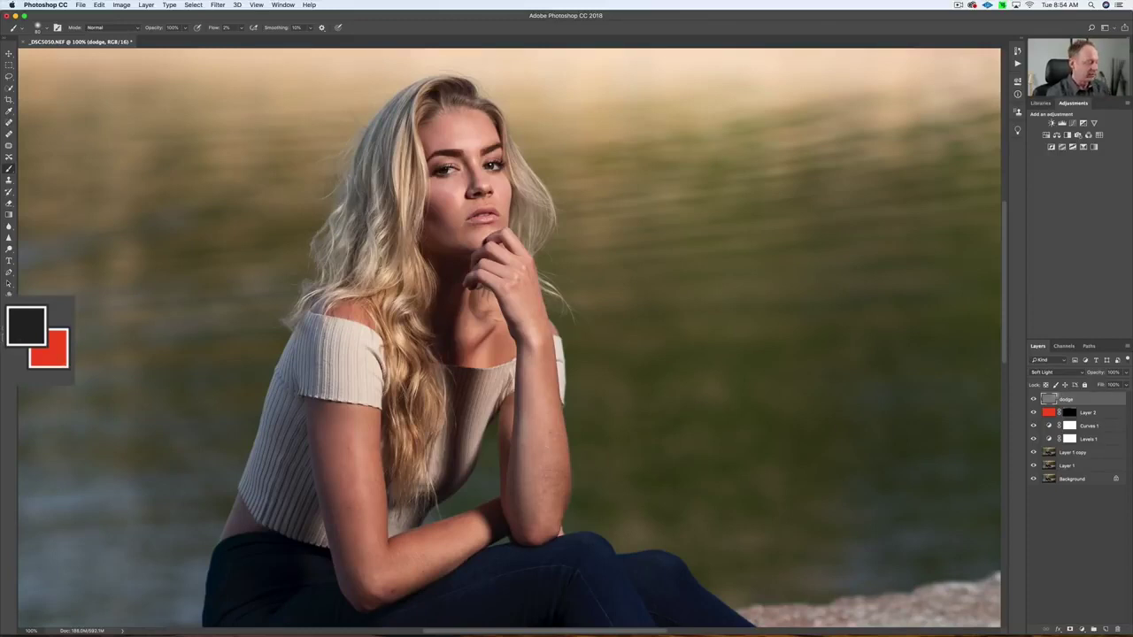
pyautogui.press('d')
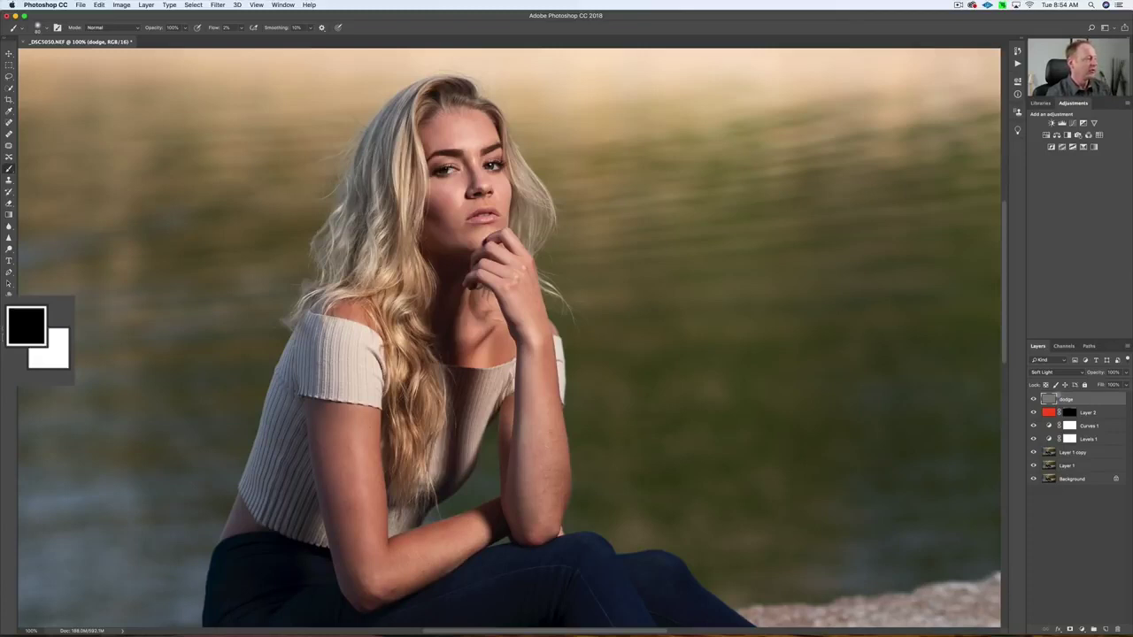
pyautogui.press('x')
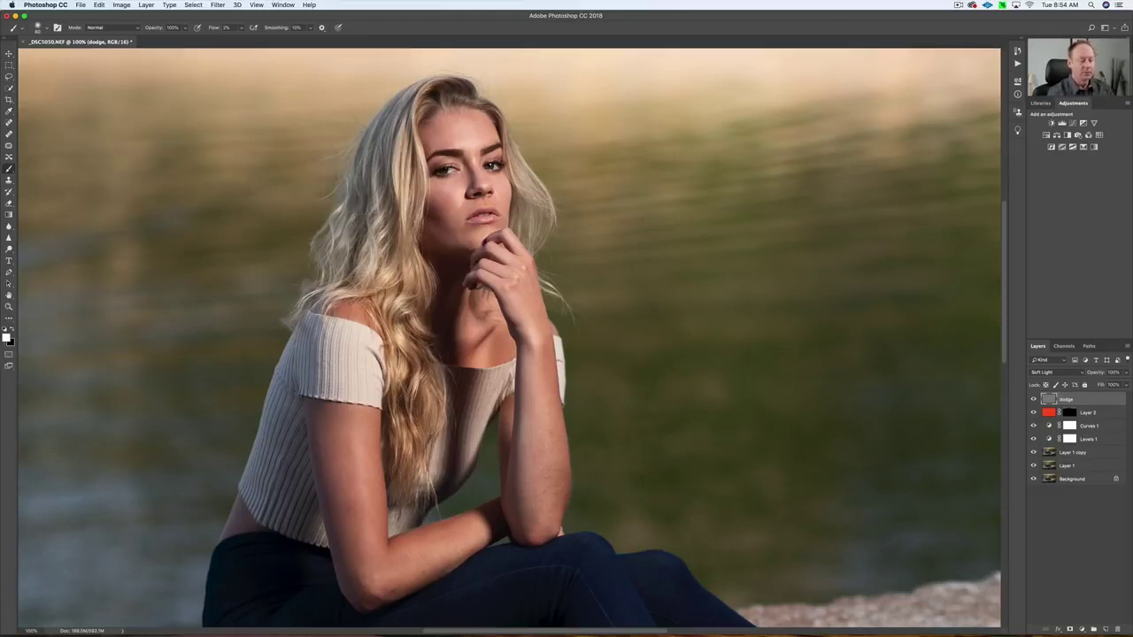
# Delete the dodge layer and create a new layer named "dodge" in Soft Light mode, filled with neutral 50% gray
pyautogui.press('BackSpace')
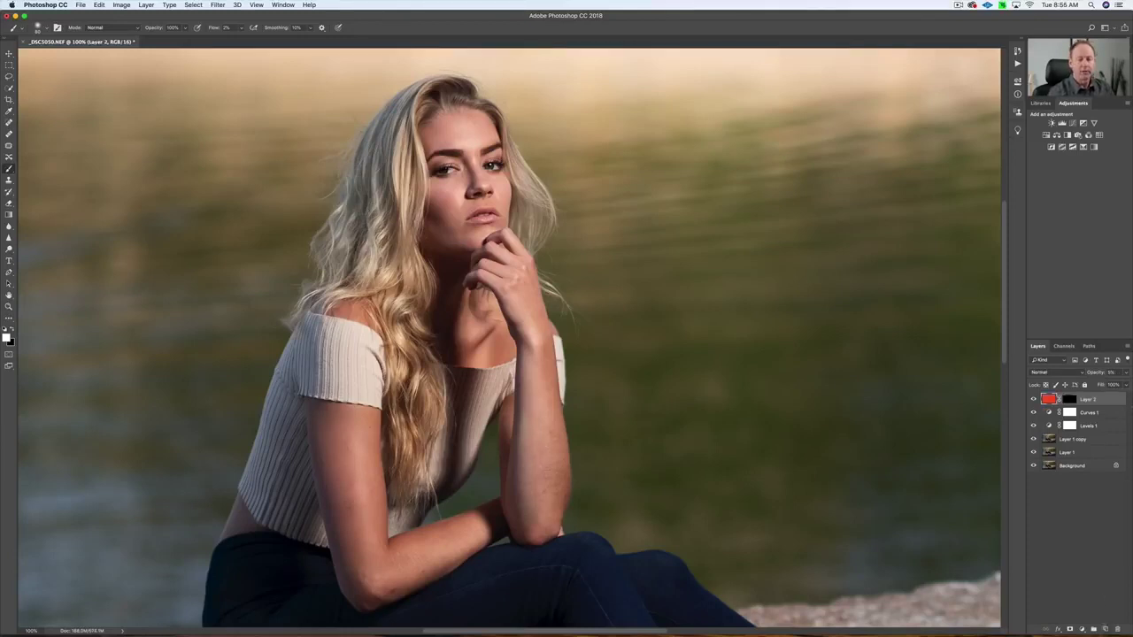
pyautogui.keyDown('alt'); pyautogui.click(1105, 627); pyautogui.keyUp('alt')
pyautogui.write('dodge')
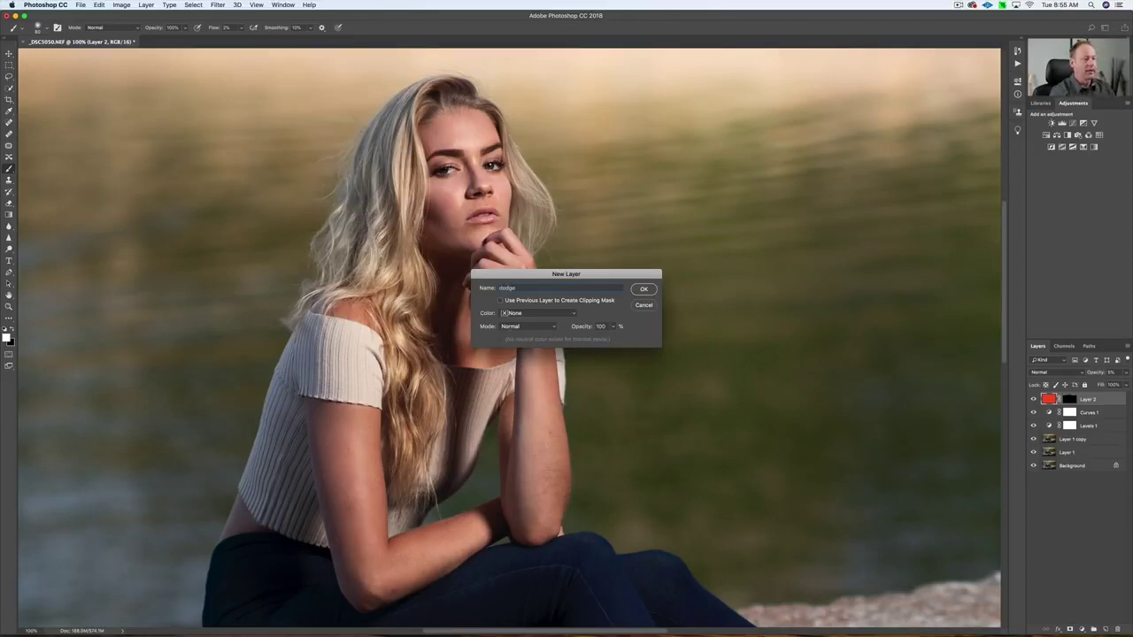
pyautogui.click(528, 326)
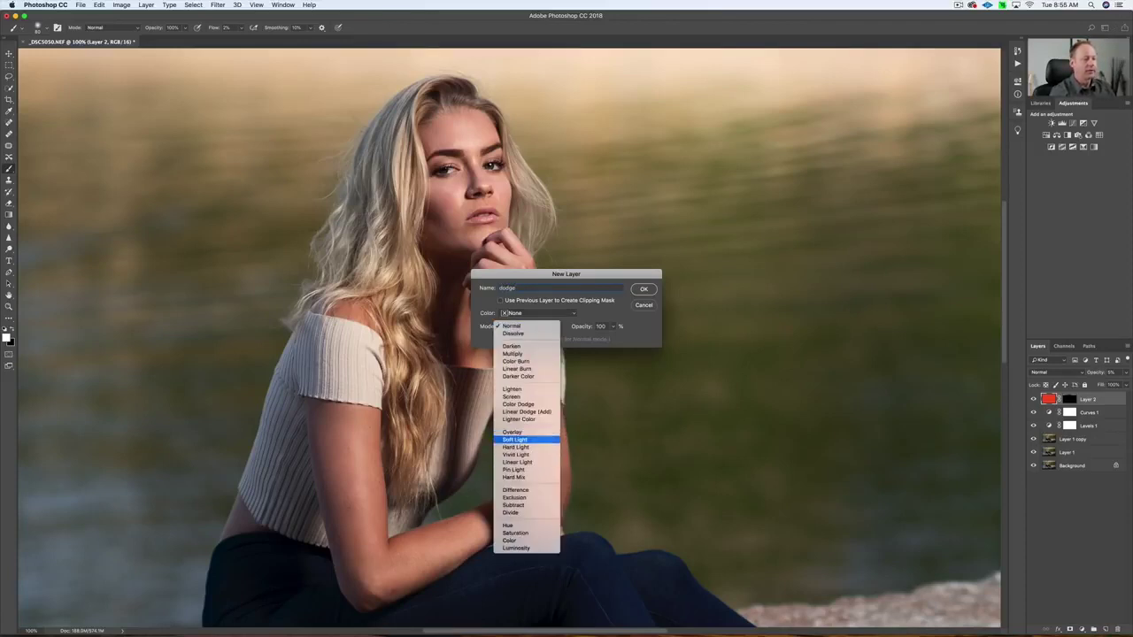
pyautogui.click(529, 435)
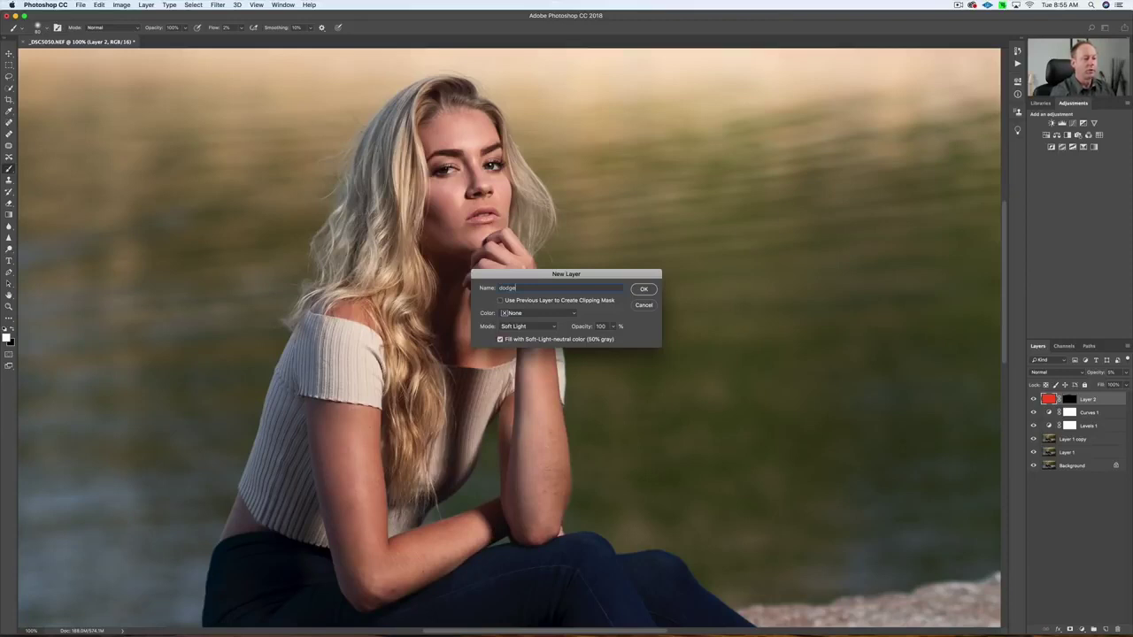
pyautogui.click(644, 288)
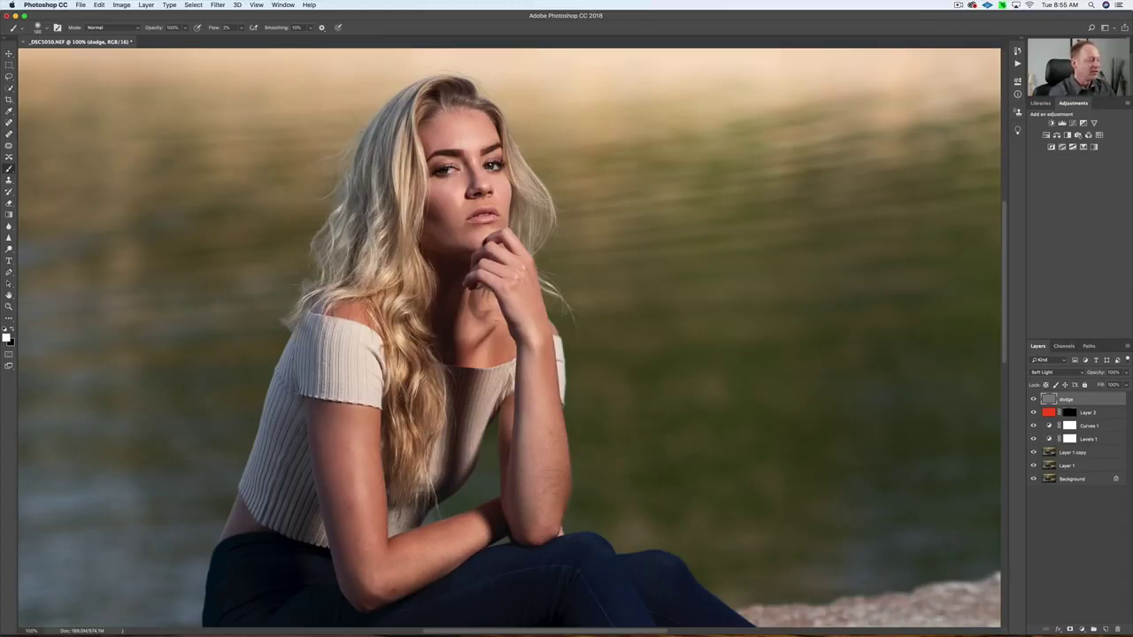
# Compare the photo with the dodge layer hidden and shown, and brighten the hair highlights down to the shoulder curls with a soft white brush
pyautogui.click(1033, 399)
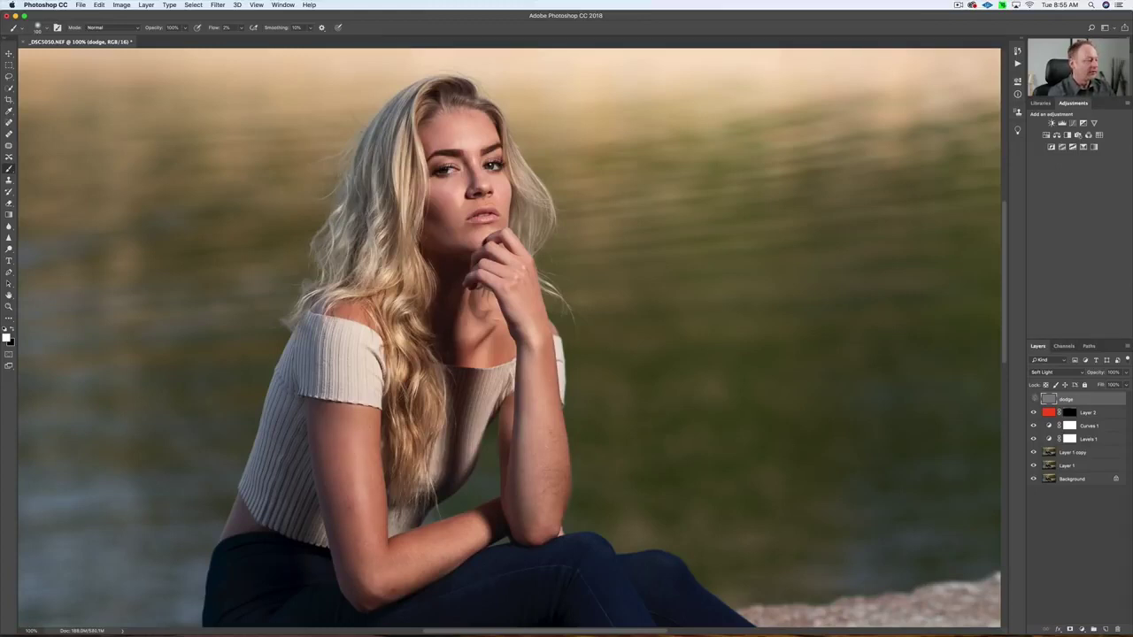
pyautogui.click(1033, 399)
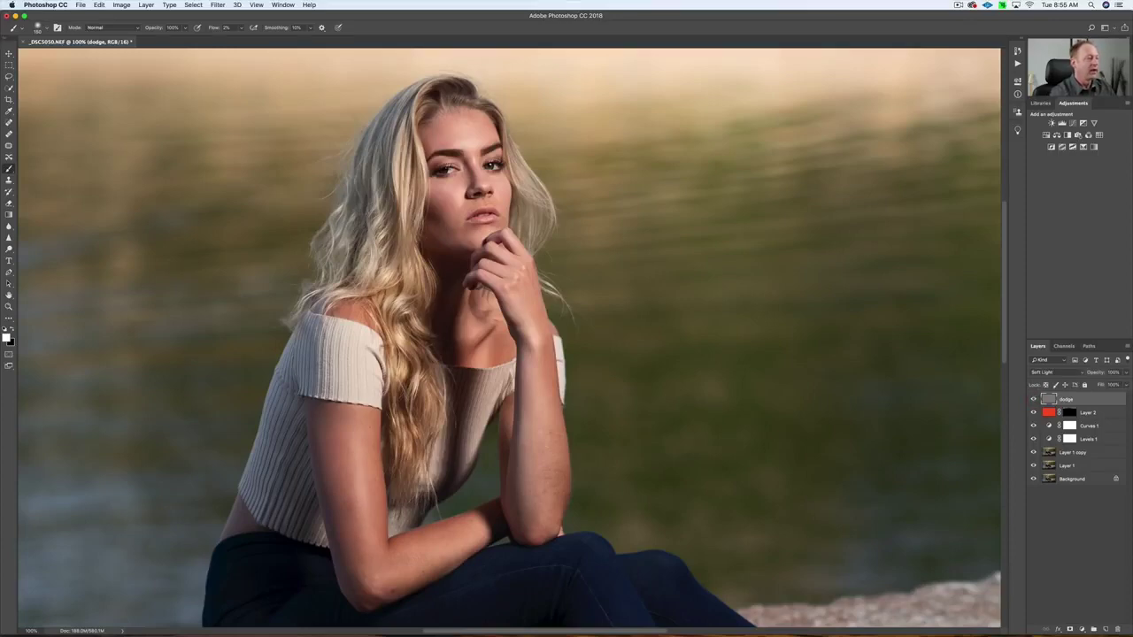
pyautogui.press('super+plus')
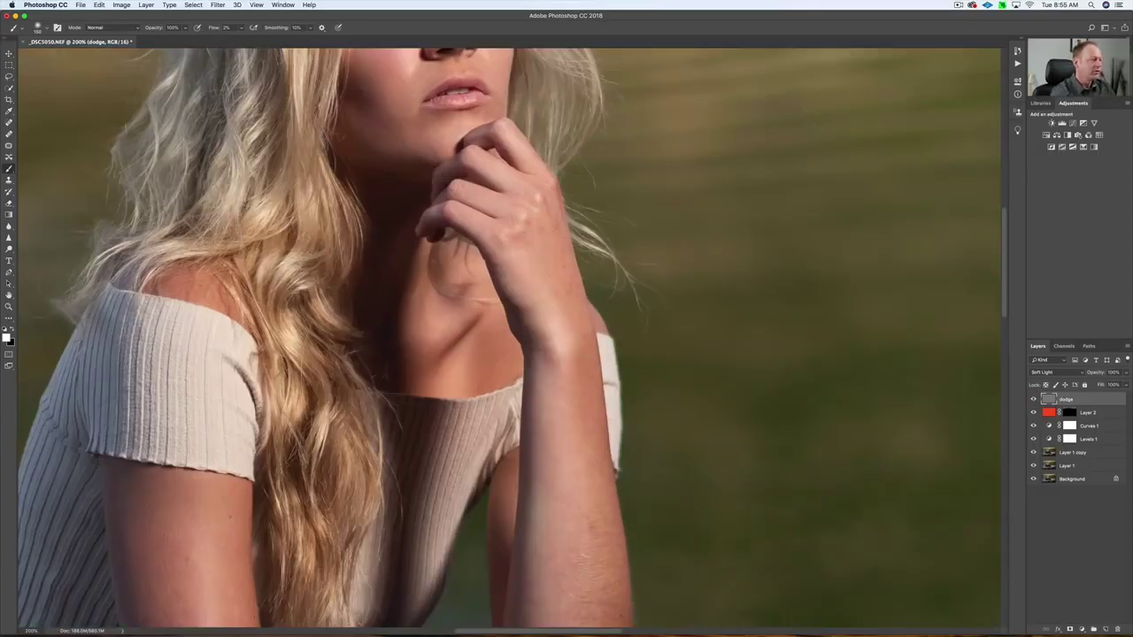
pyautogui.scroll(10, 411, 343)
pyautogui.hscroll(-10, 410, 344)
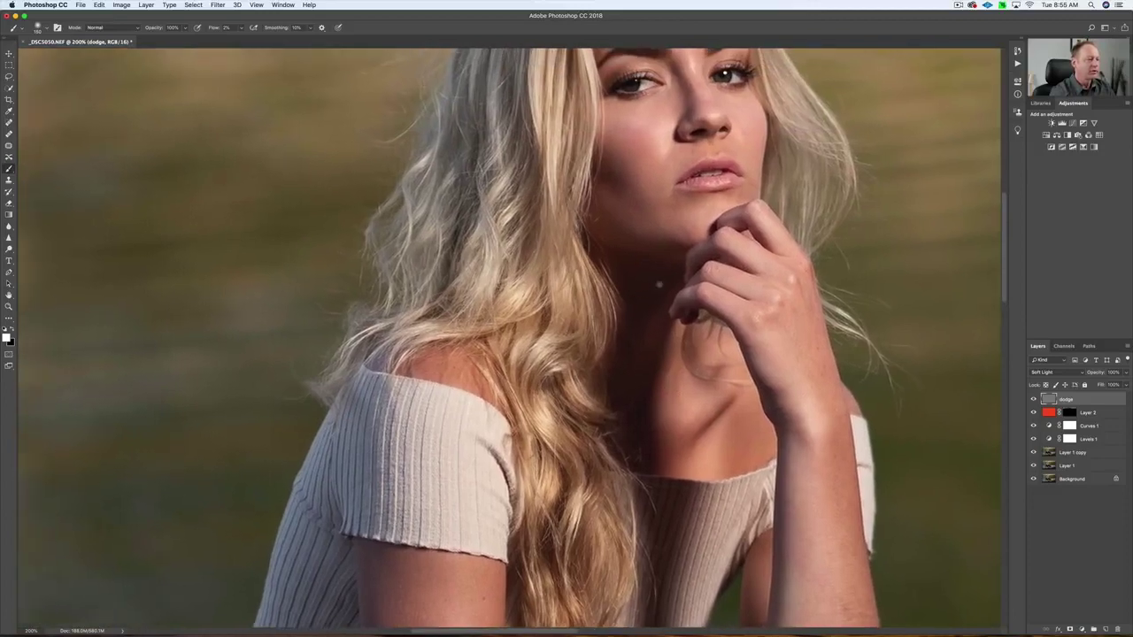
pyautogui.scroll(1, 613, 396)
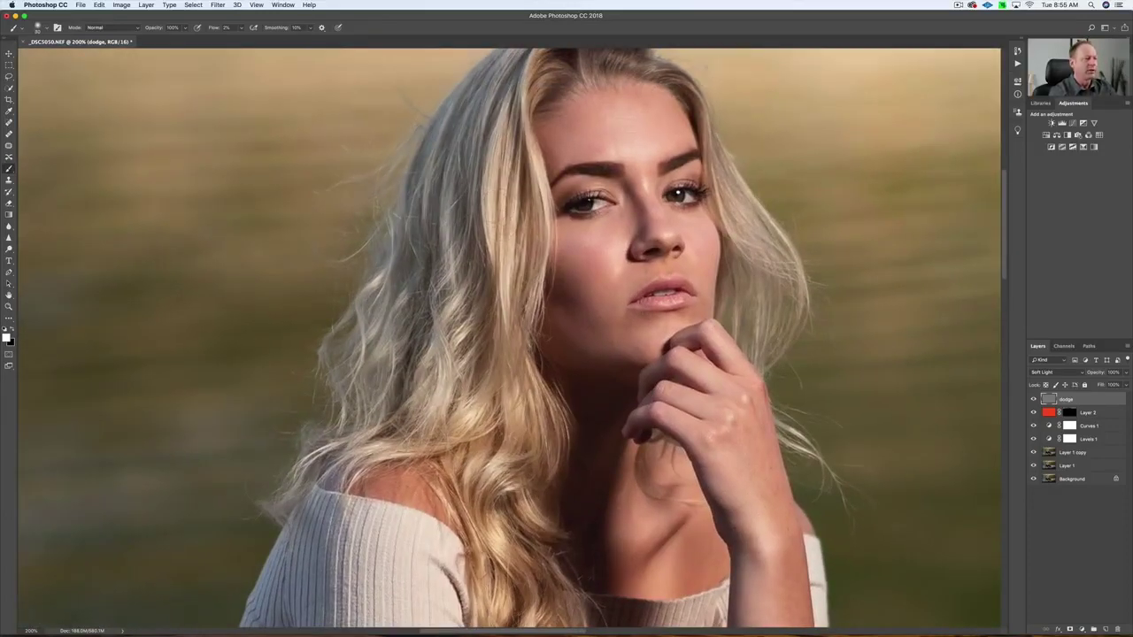
pyautogui.rightClick(501, 195)
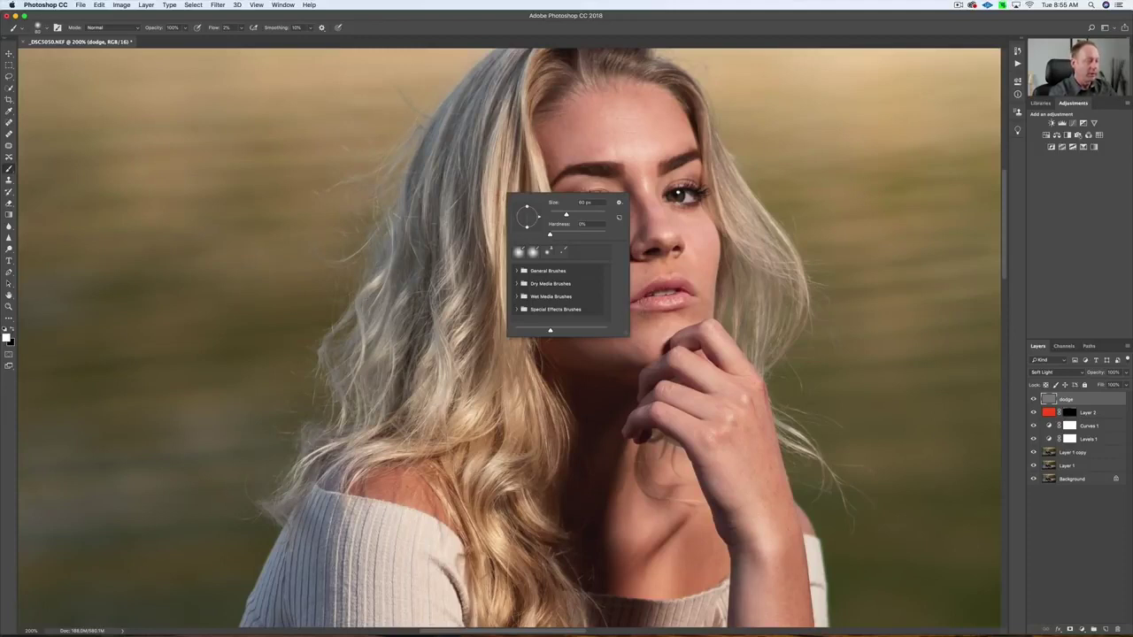
pyautogui.press('Escape')
pyautogui.rightClick(499, 176)
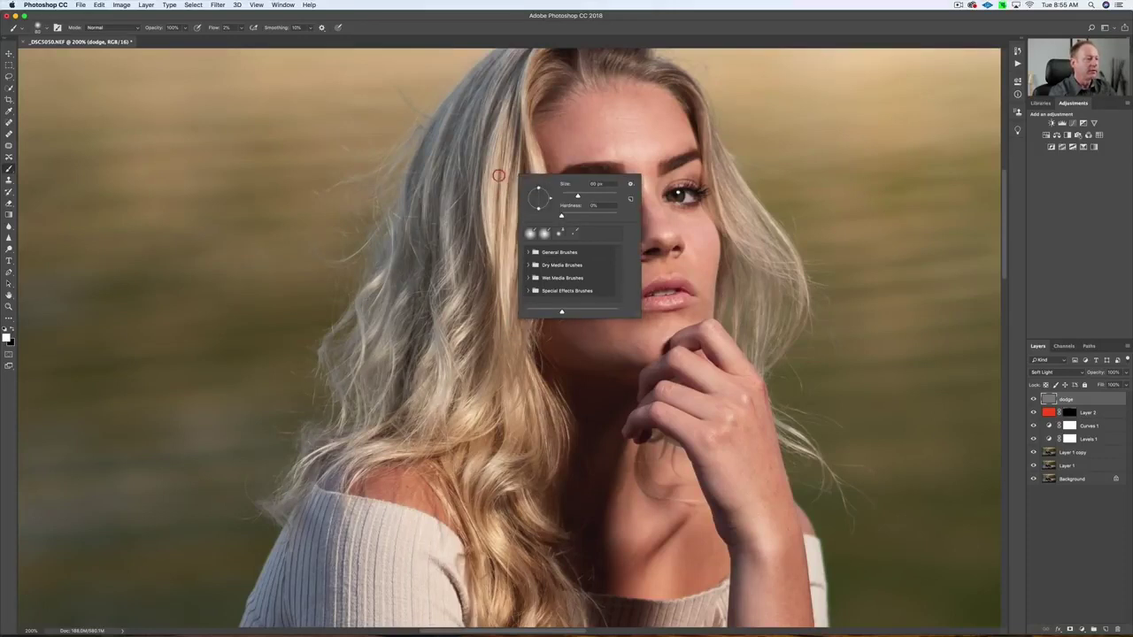
pyautogui.press('Escape')
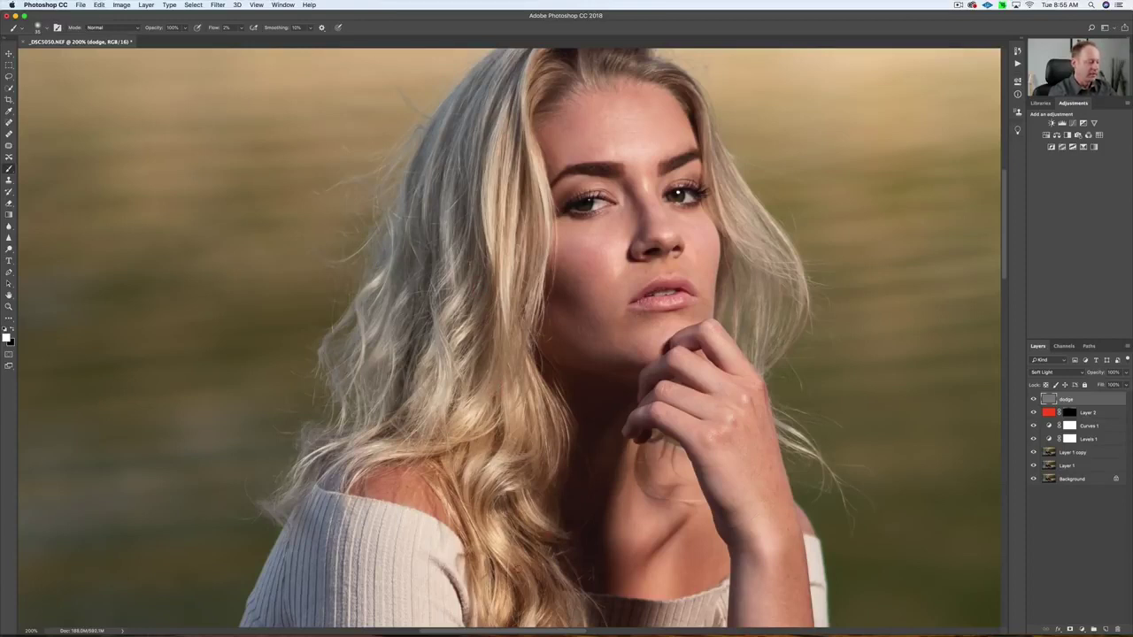
pyautogui.scroll(-5, 517, 569)
pyautogui.scroll(-1, 461, 278)
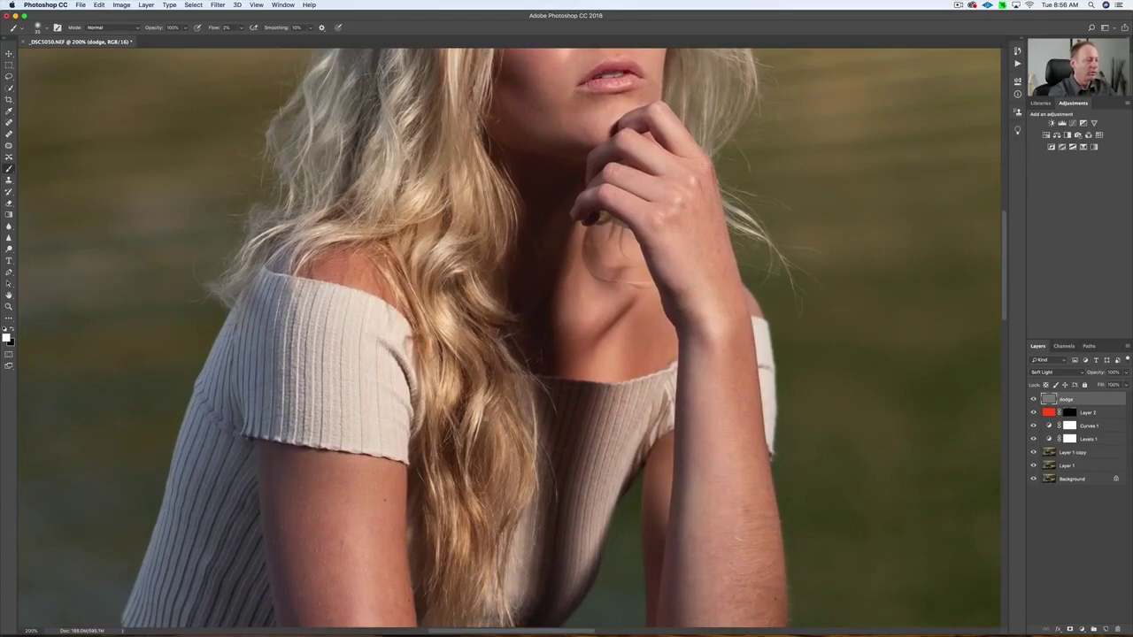
pyautogui.scroll(5, 747, 222)
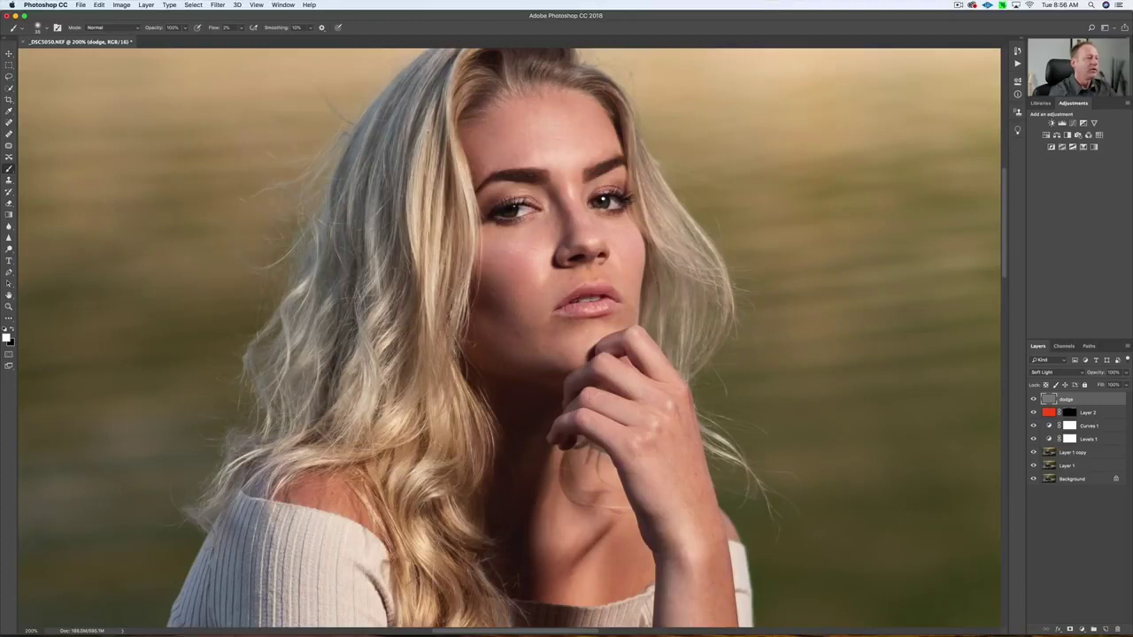
pyautogui.scroll(3, 485, 283)
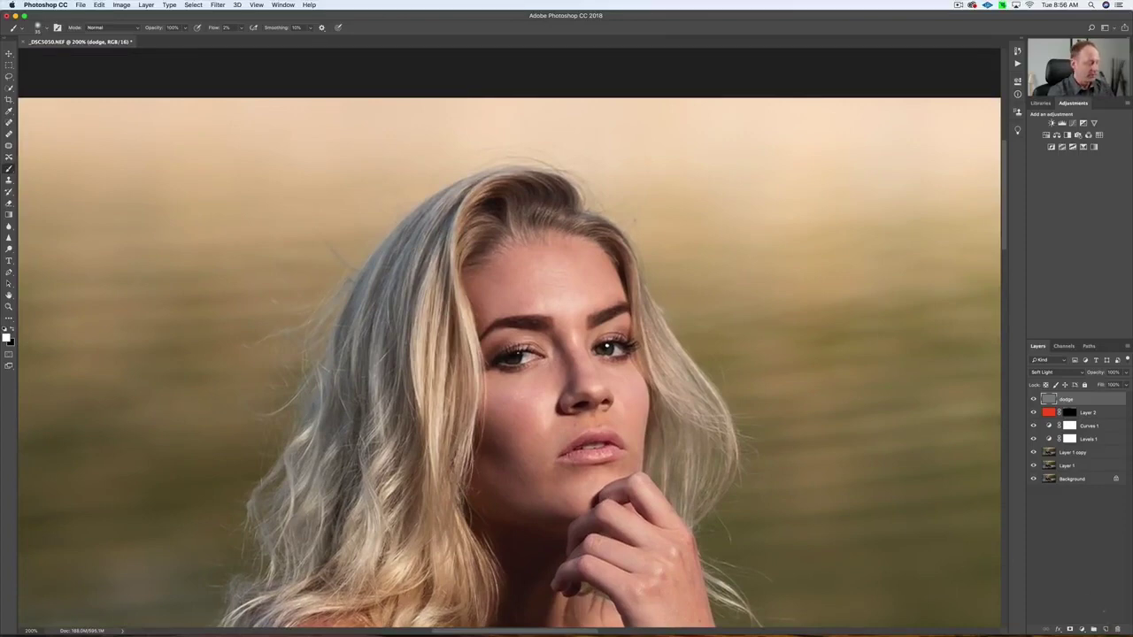
# Create a new layer named "burn" in Soft Light mode, filled with neutral 50% gray, above the dodge layer
pyautogui.press('super+shift+n')
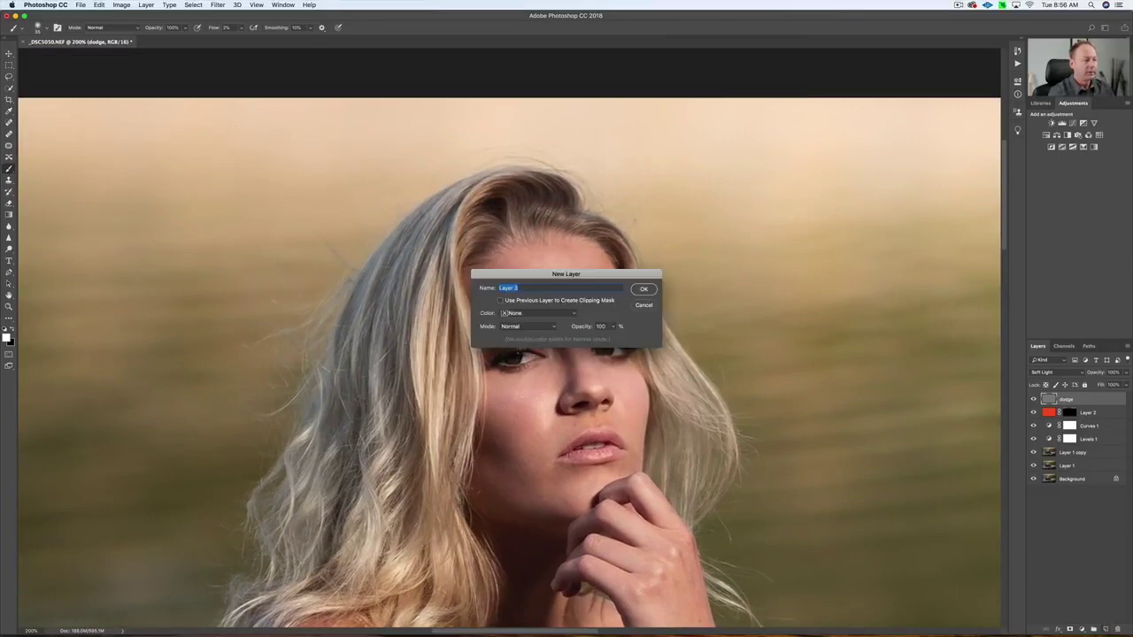
pyautogui.write('burn')
pyautogui.click(527, 325)
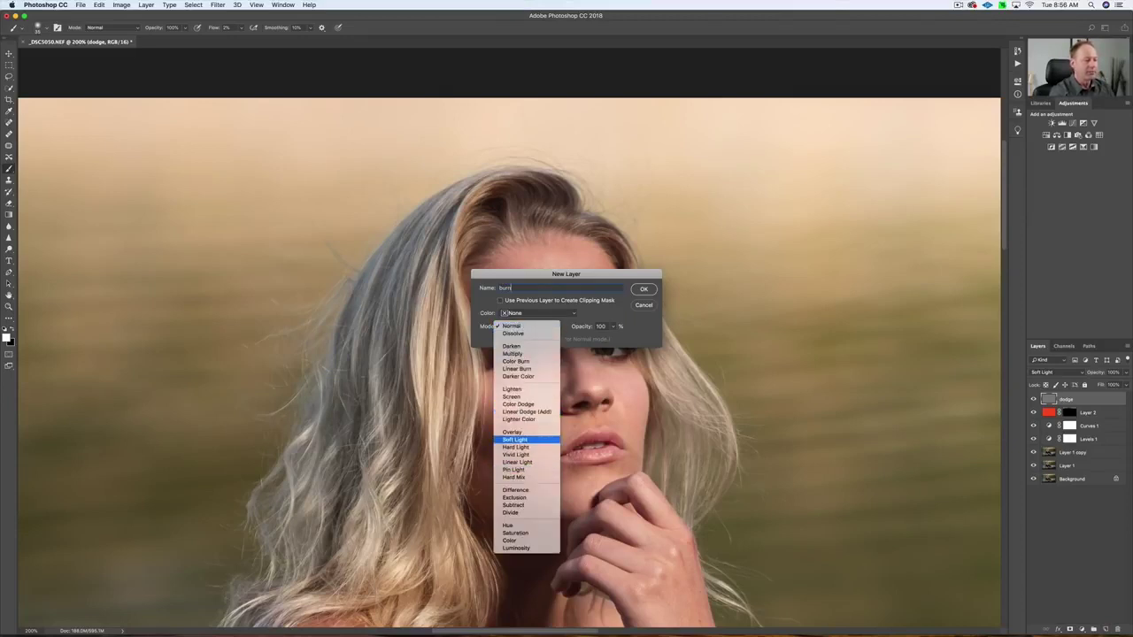
pyautogui.click(515, 438)
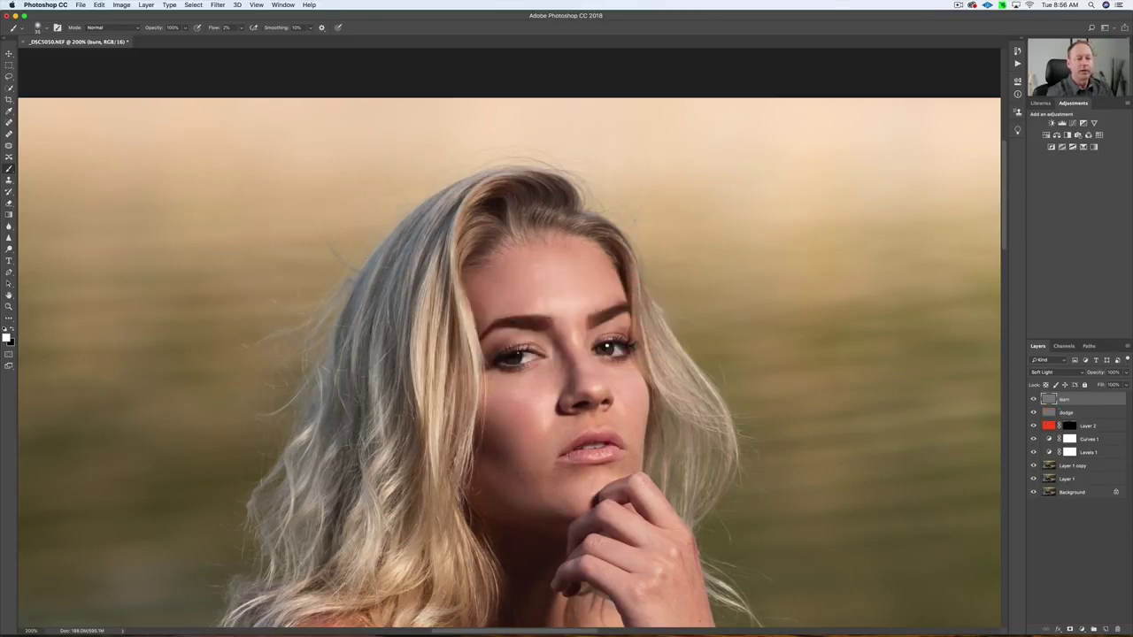
# Make black the foreground color, darken the bright areas of the face on the burn layer, and compare with the layer hidden
pyautogui.press('x')
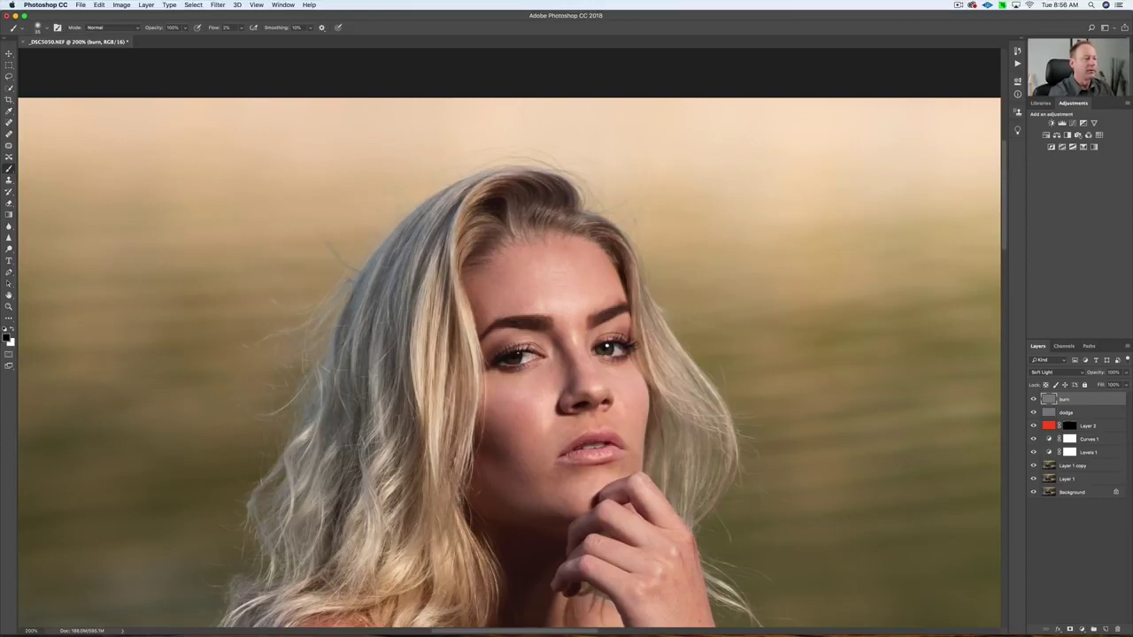
pyautogui.press('super+comma')
pyautogui.press('super+comma')
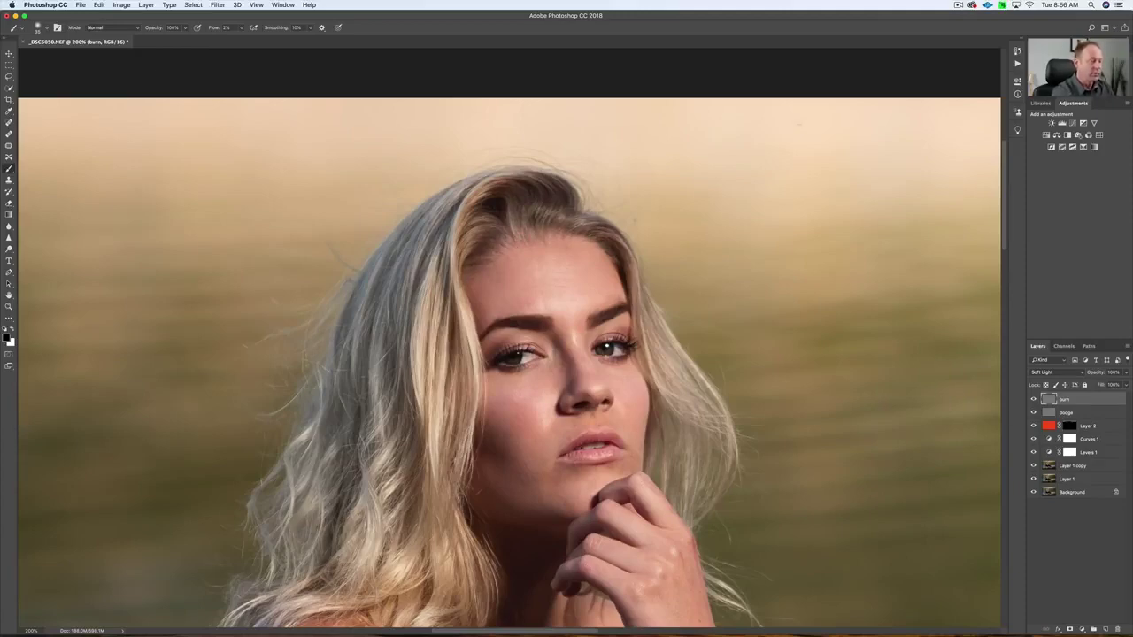
# Burn the fine details around the eyes on the burn layer with a small black brush
pyautogui.press('super+plus')
pyautogui.press('super+plus')
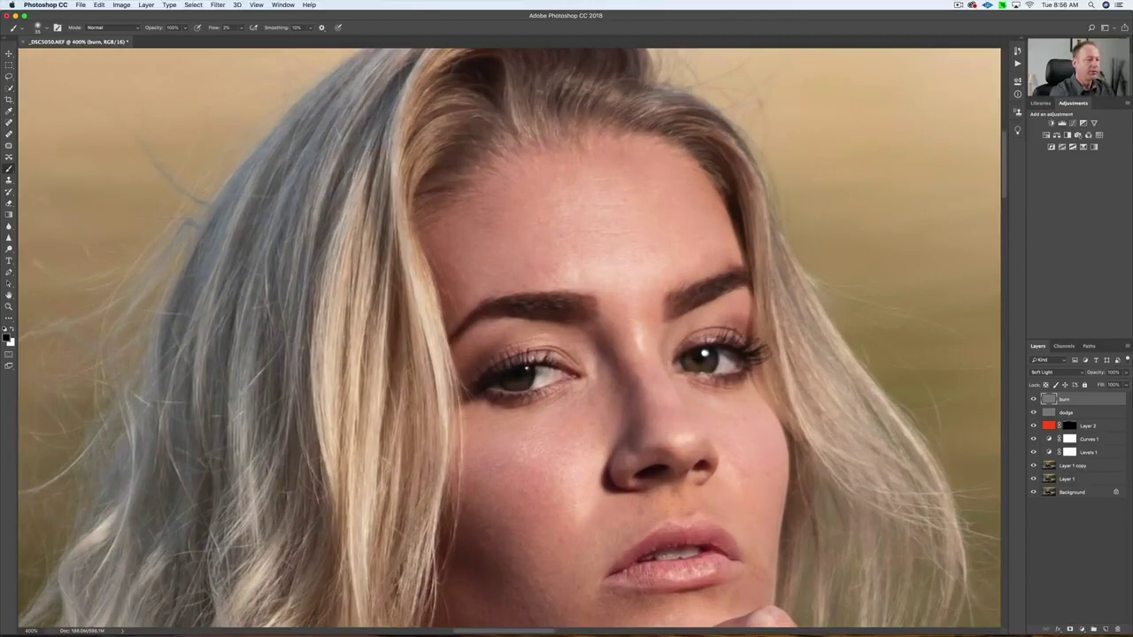
pyautogui.moveTo(644, 346); pyautogui.dragTo(610, 223)
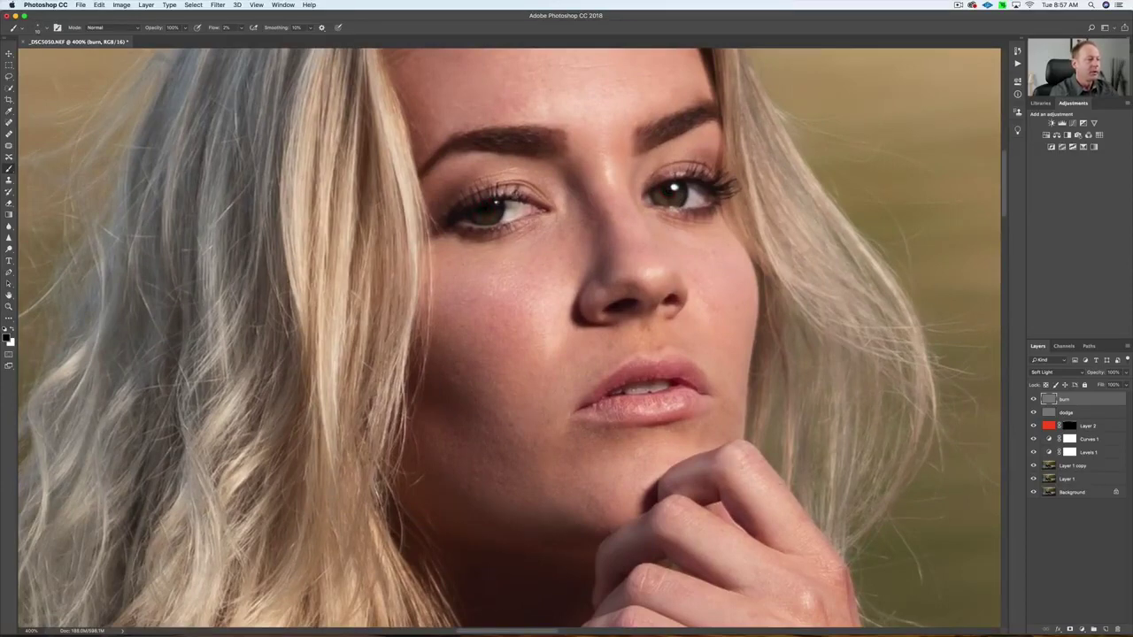
pyautogui.moveTo(478, 202)
pyautogui.mouseDown()
pyautogui.moveTo(456, 213)
pyautogui.moveTo(474, 228)
pyautogui.moveTo(514, 223)
pyautogui.mouseUp()
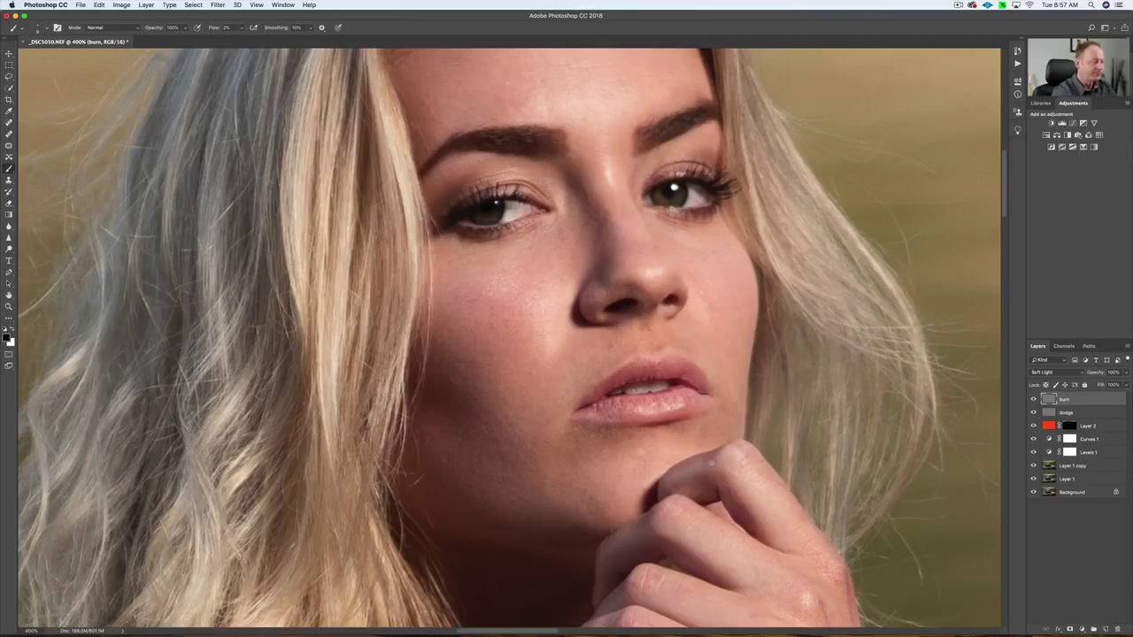
# Add a Curves adjustment layer above the burn layer and raise its midtones from input 127 to output 173
pyautogui.press('super+minus')
pyautogui.press('super+minus')
pyautogui.press('super+minus')
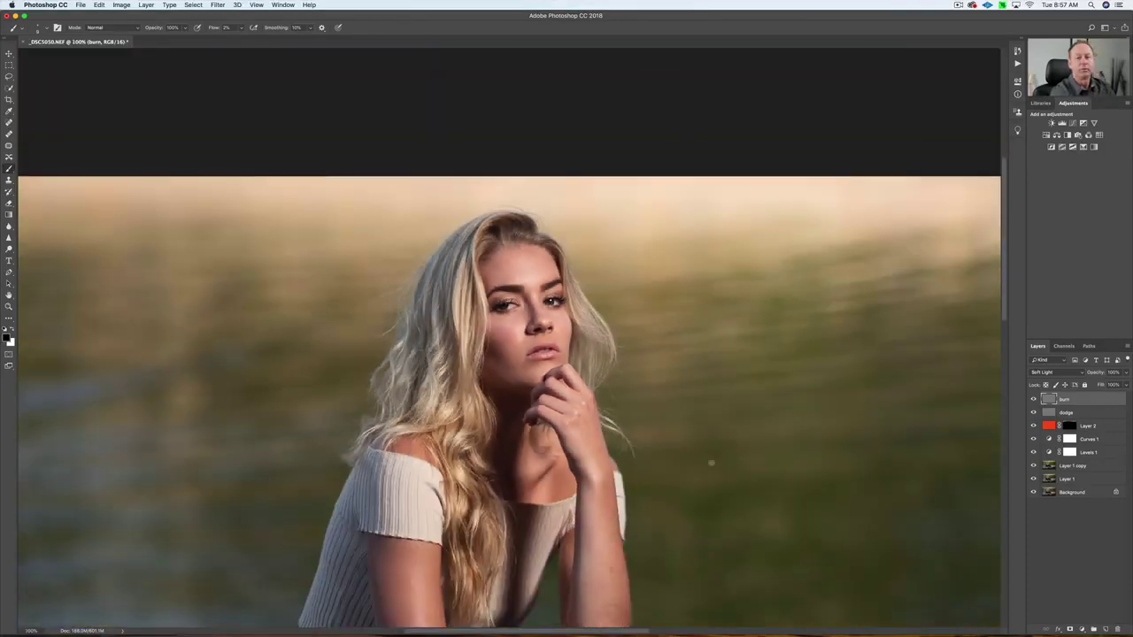
pyautogui.press('super+minus')
pyautogui.press('super+minus')
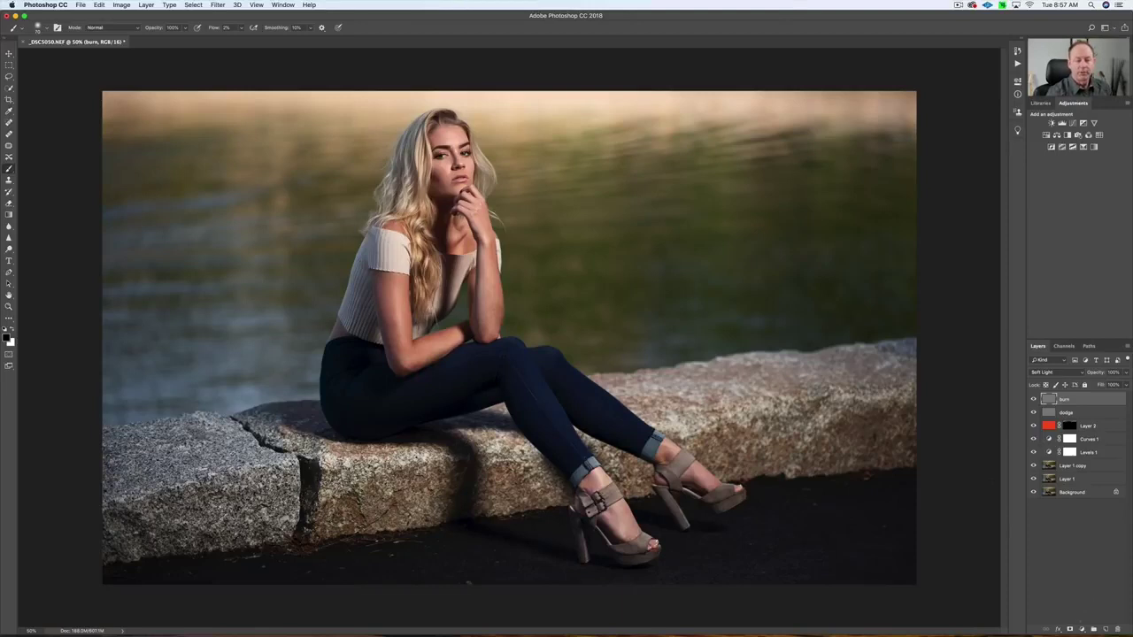
pyautogui.click(1083, 628)
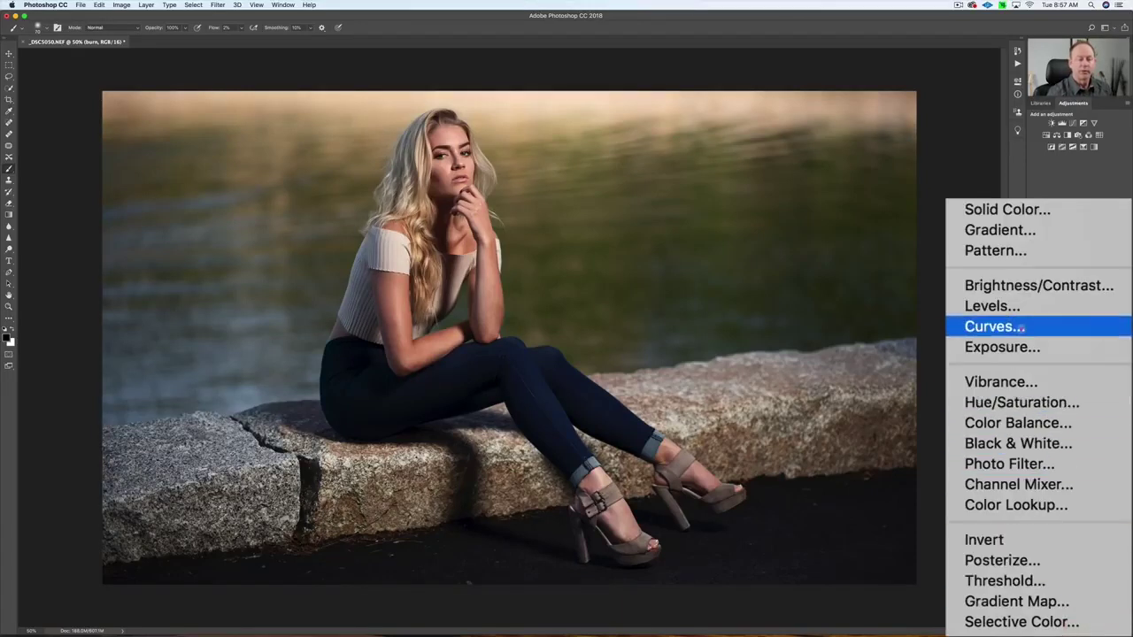
pyautogui.click(1022, 326)
pyautogui.moveTo(966, 158); pyautogui.dragTo(964, 146)
pyautogui.moveTo(968, 190); pyautogui.dragTo(968, 190)
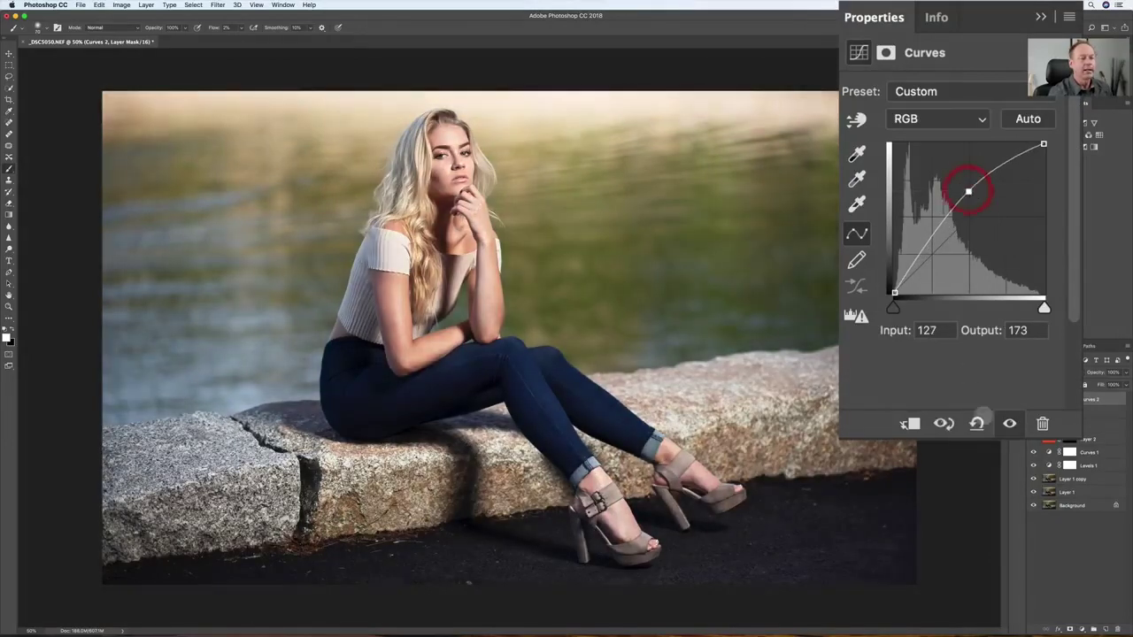
# Set the new Curves layer's blend mode to Luminosity and invert its layer mask to black
pyautogui.click(1053, 375)
pyautogui.click(1073, 623)
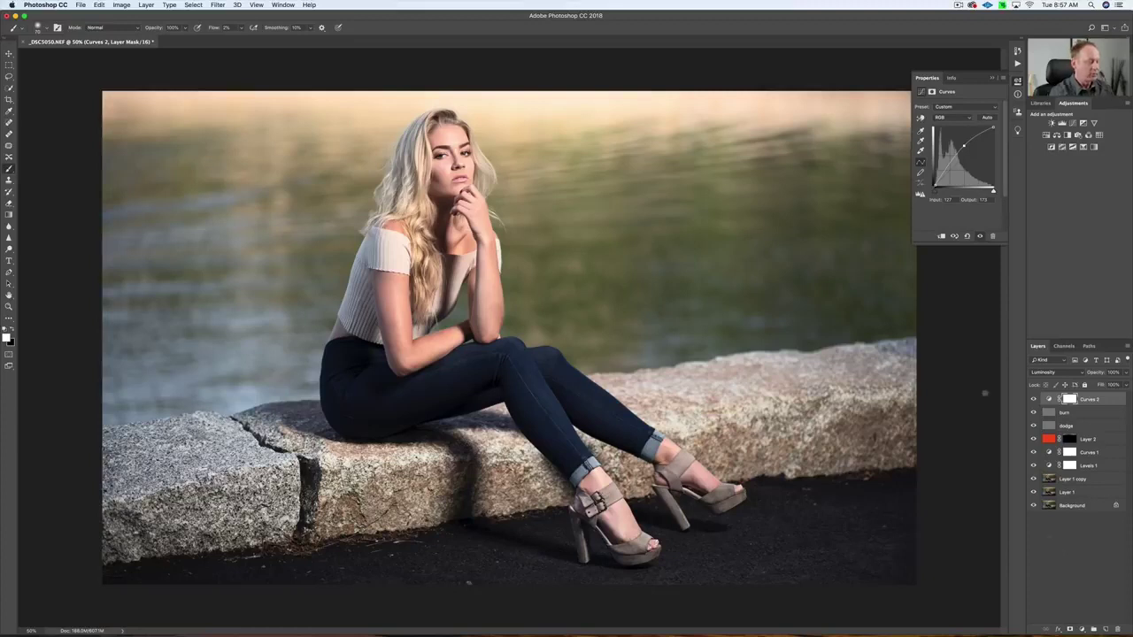
pyautogui.press('super+i')
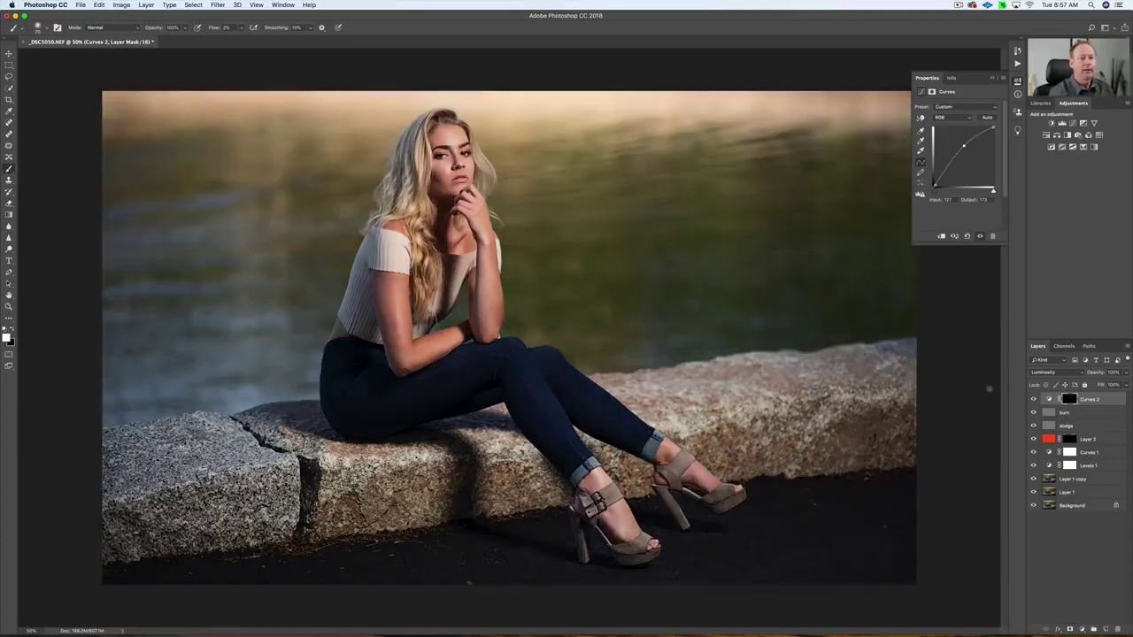
# Brighten the irises of both eyes on the Curves 2 layer mask with a white 10 px brush at 0% hardness
pyautogui.click(992, 78)
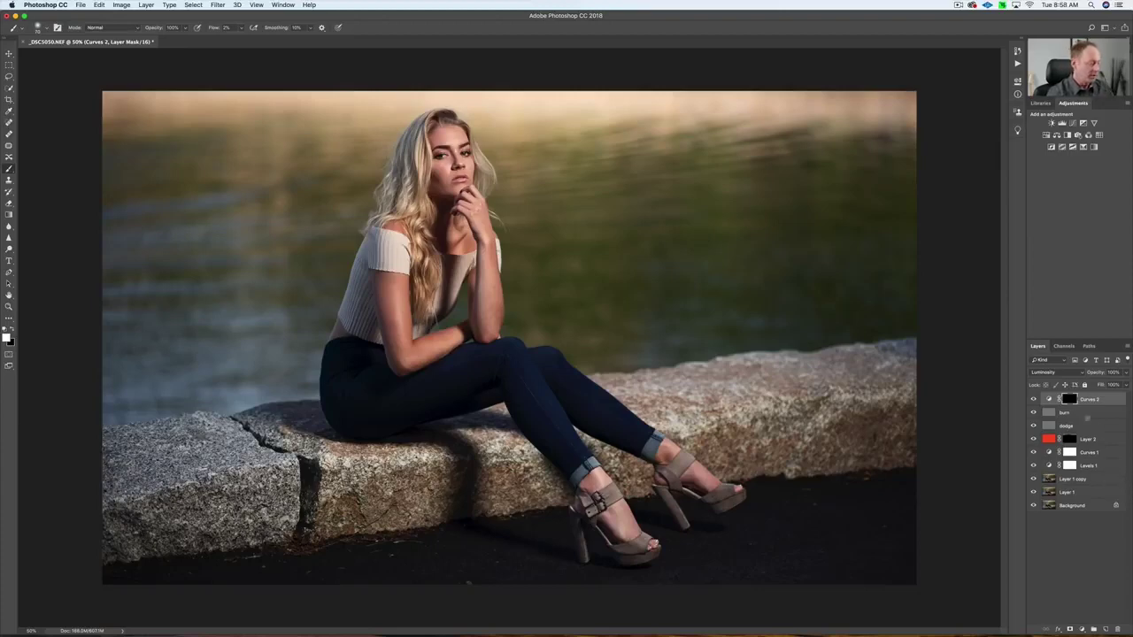
pyautogui.press('super+0')
pyautogui.press('super+1')
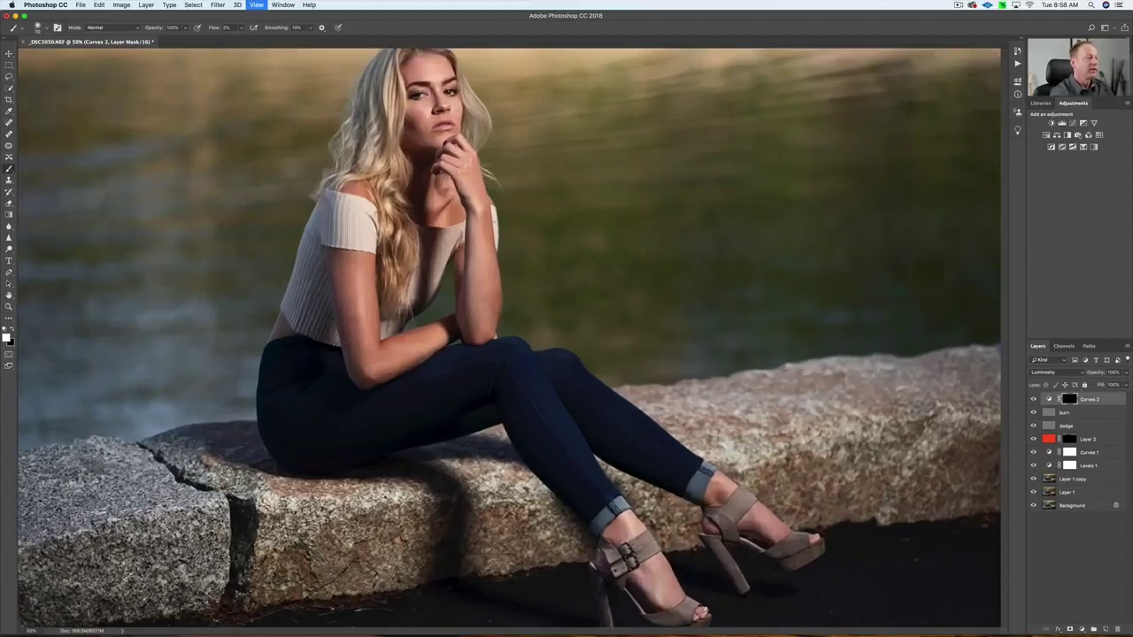
pyautogui.scroll(15, 510, 339)
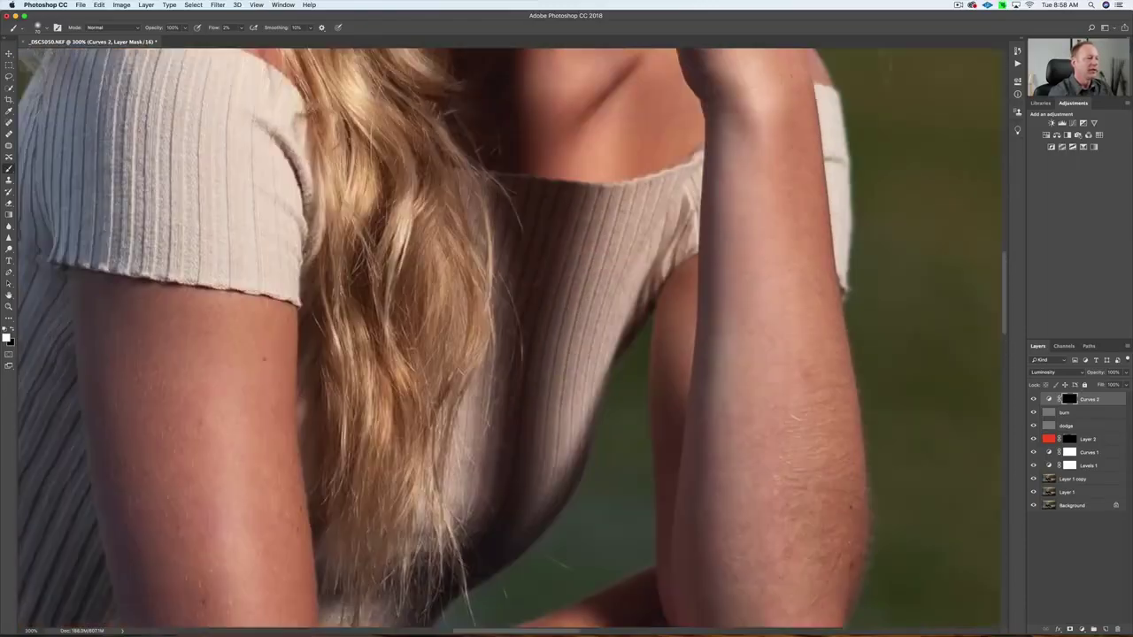
pyautogui.hscroll(5, 602, 273)
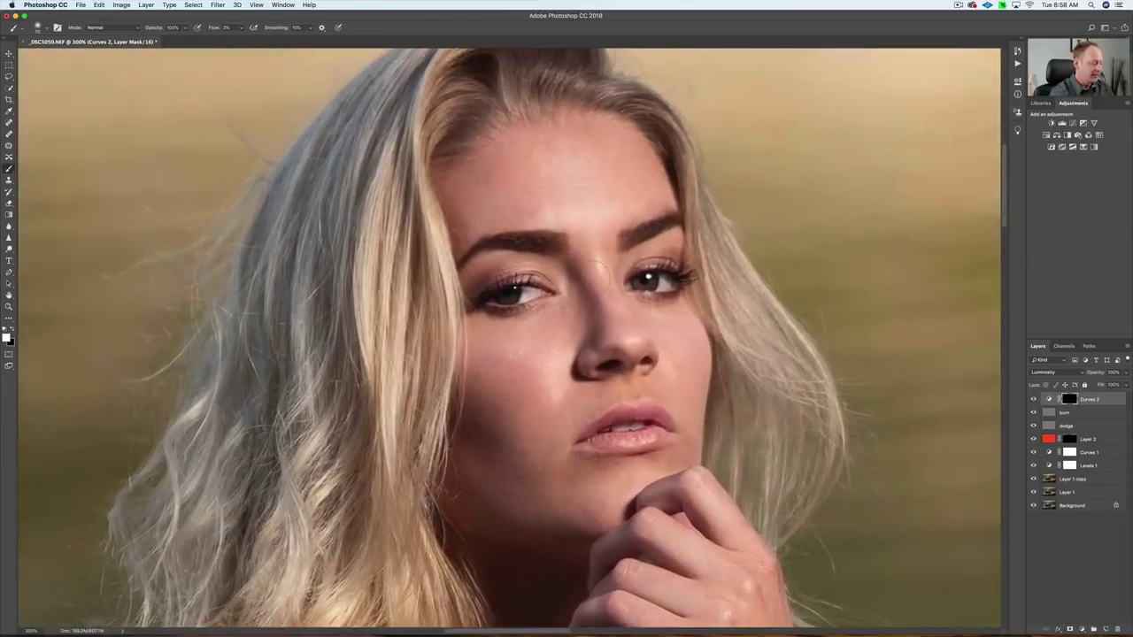
pyautogui.scroll(5, 509, 336)
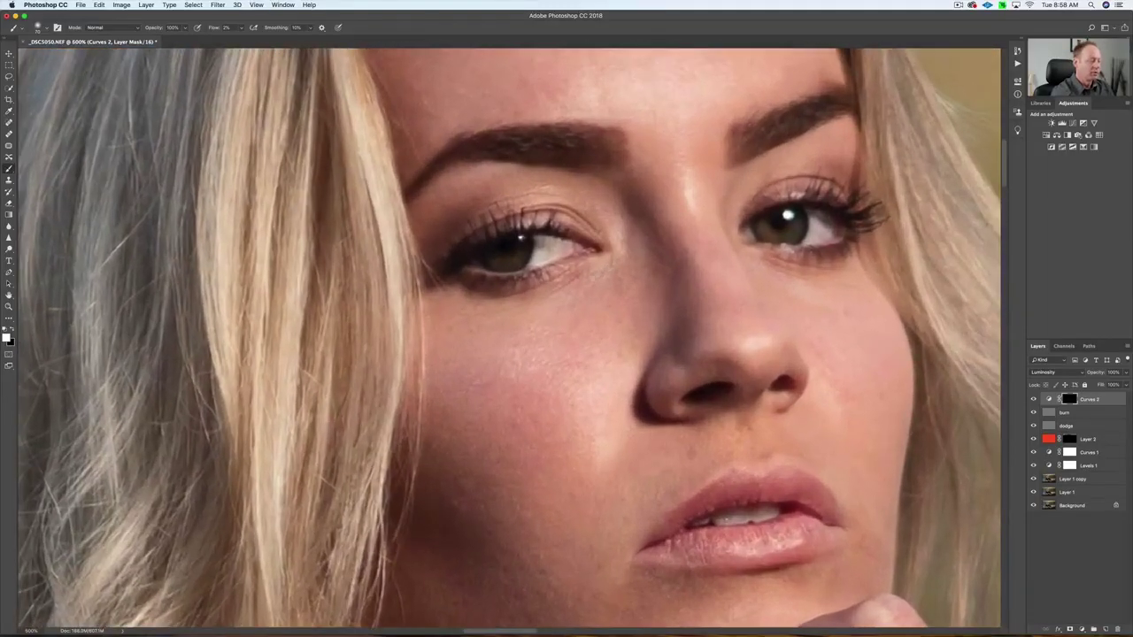
pyautogui.scroll(5, 509, 340)
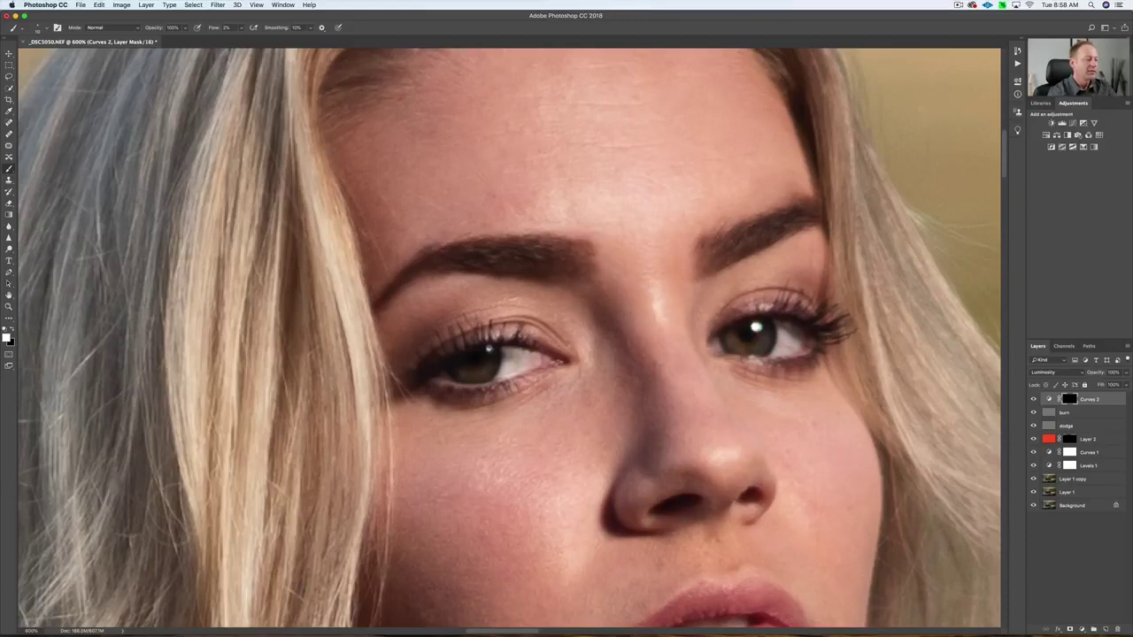
pyautogui.rightClick(487, 348)
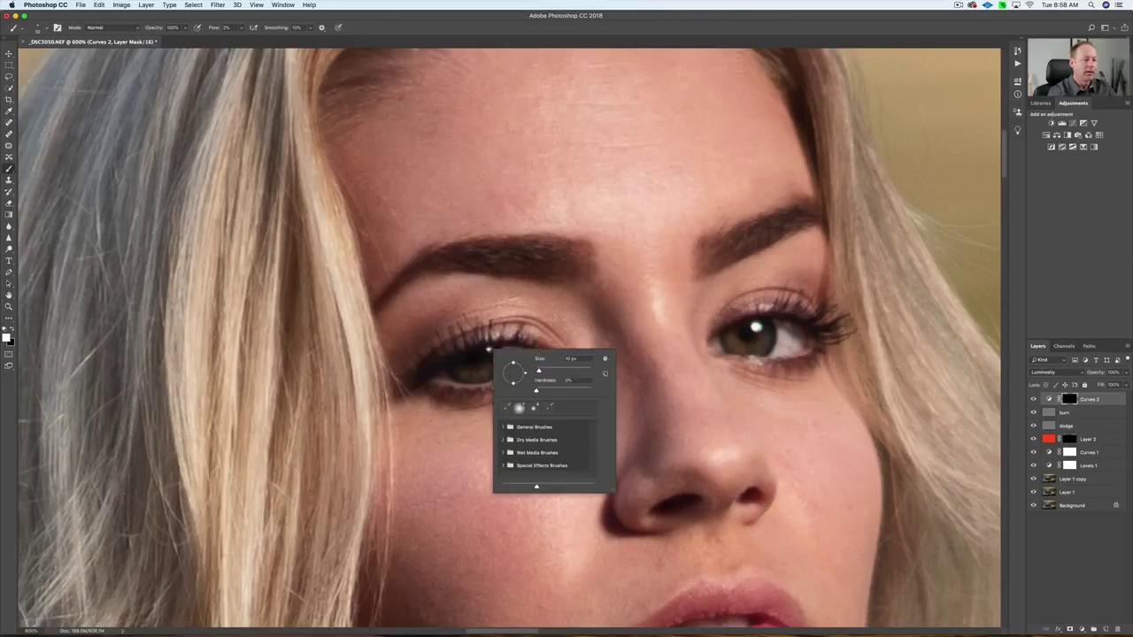
pyautogui.press('Return')
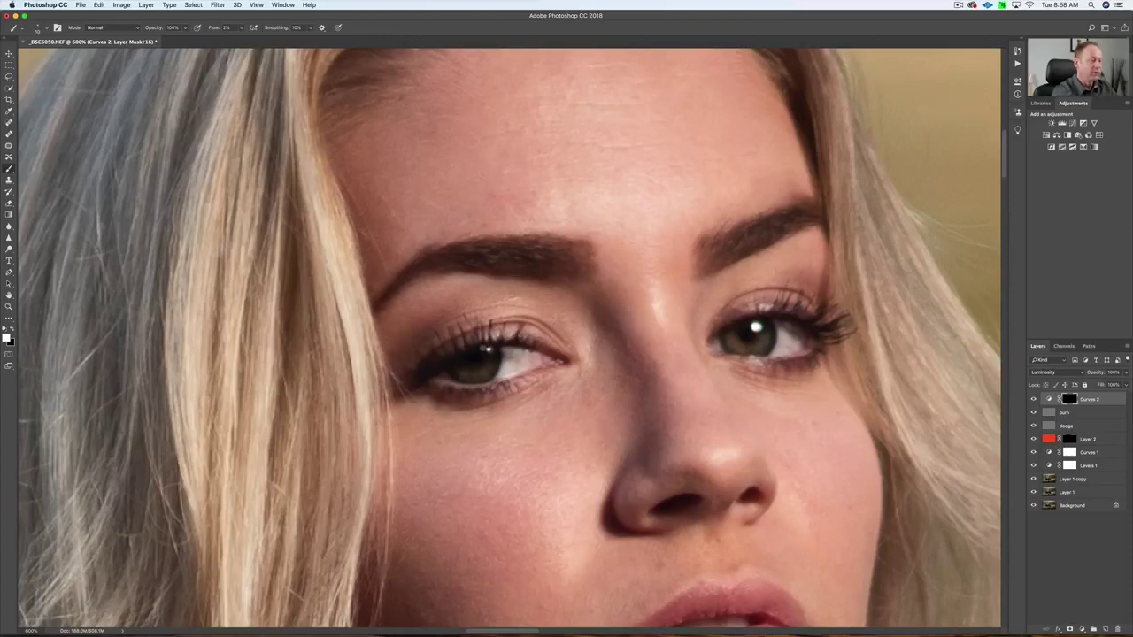
# Compare the eyes with the Curves 2 layer hidden and shown
pyautogui.scroll(-1, 489, 351)
pyautogui.scroll(-1, 488, 351)
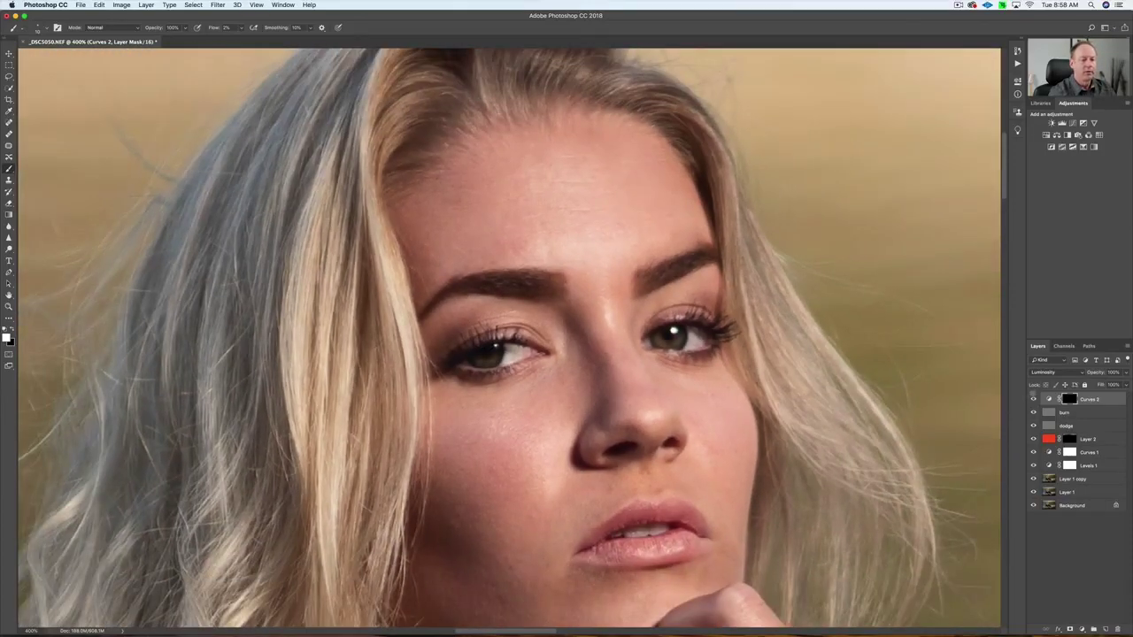
pyautogui.click(1033, 399)
pyautogui.click(1033, 399)
# Reopen the Curves 2 adjustment and shift its midtone point slightly to brighten the eyes further
pyautogui.doubleClick(1049, 399)
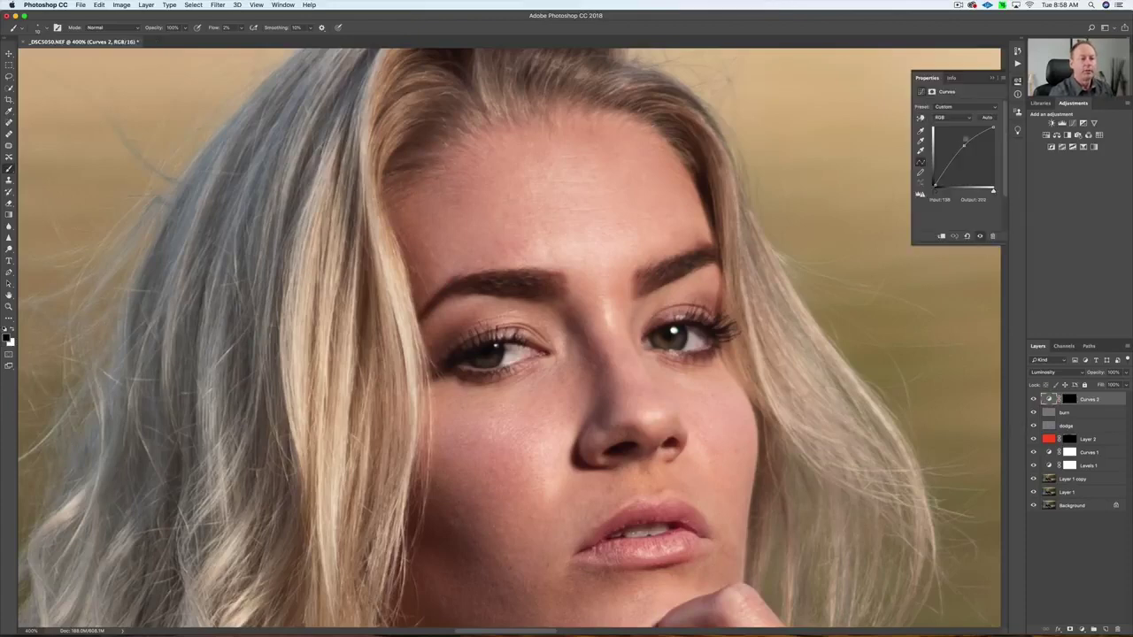
pyautogui.moveTo(964, 143)
pyautogui.mouseDown()
pyautogui.moveTo(948, 133)
pyautogui.moveTo(959, 144)
pyautogui.mouseUp()
pyautogui.click(1018, 81)
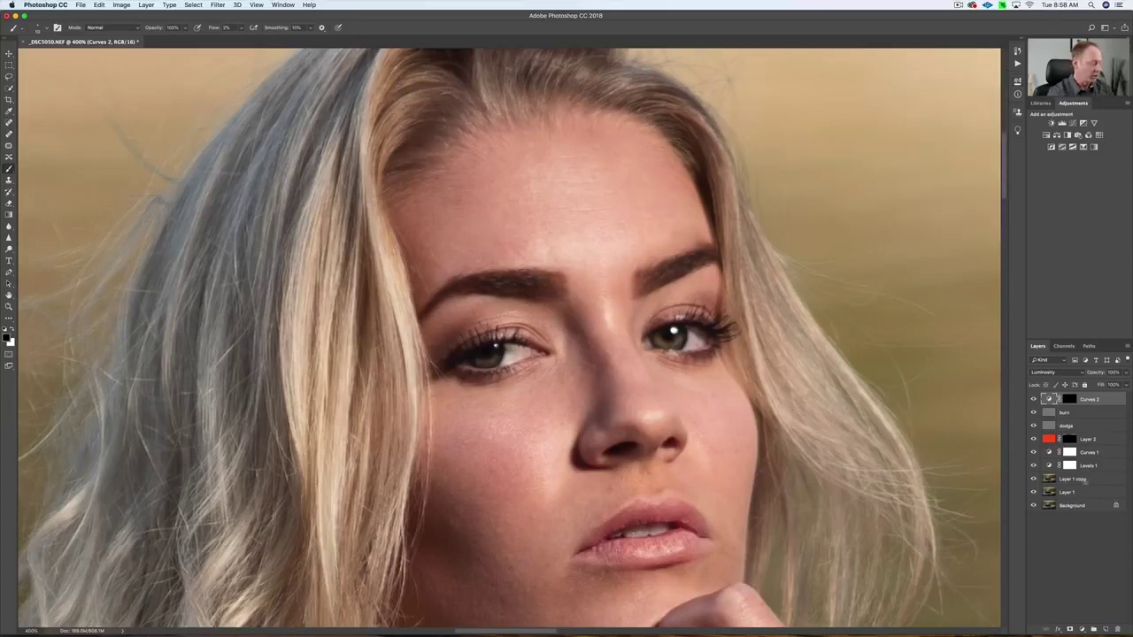
# View the whole portrait and compare the finished retouch with the Background layer shown alone
pyautogui.press('super+minus')
pyautogui.press('super+minus')
pyautogui.press('super+minus')
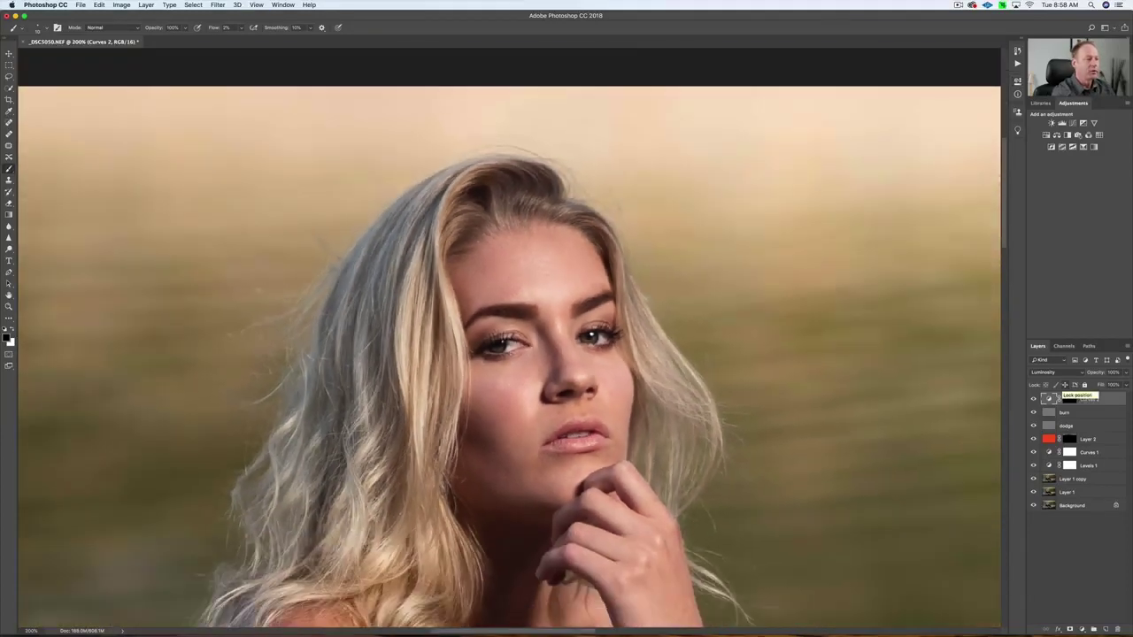
pyautogui.press('super+minus')
pyautogui.press('super+minus')
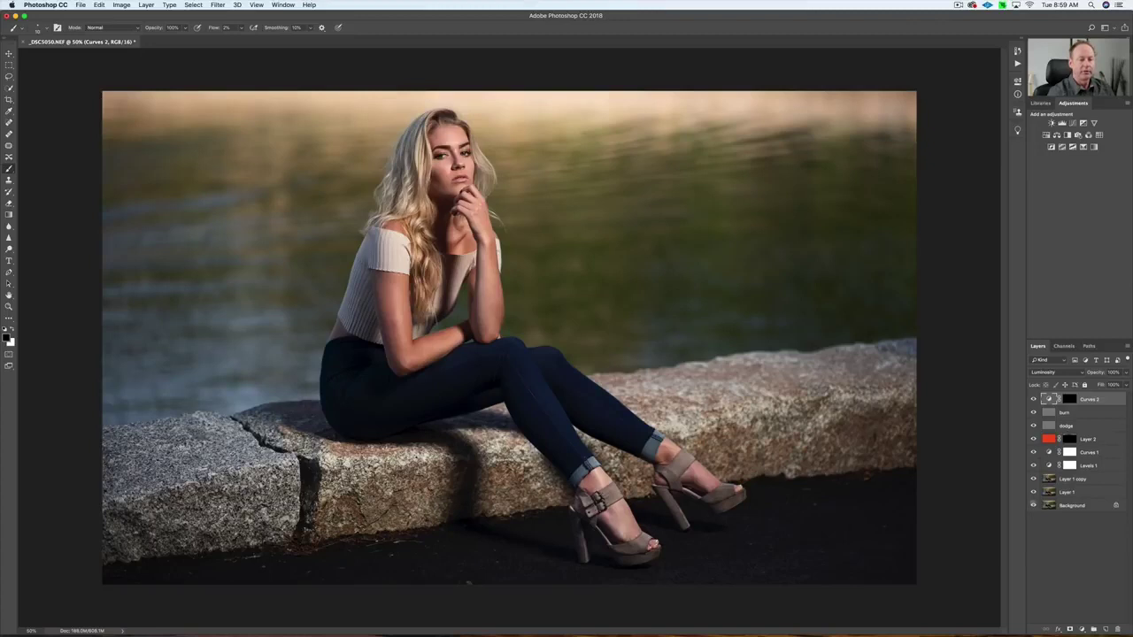
pyautogui.keyDown('alt'); pyautogui.click(1033, 504); pyautogui.keyUp('alt')
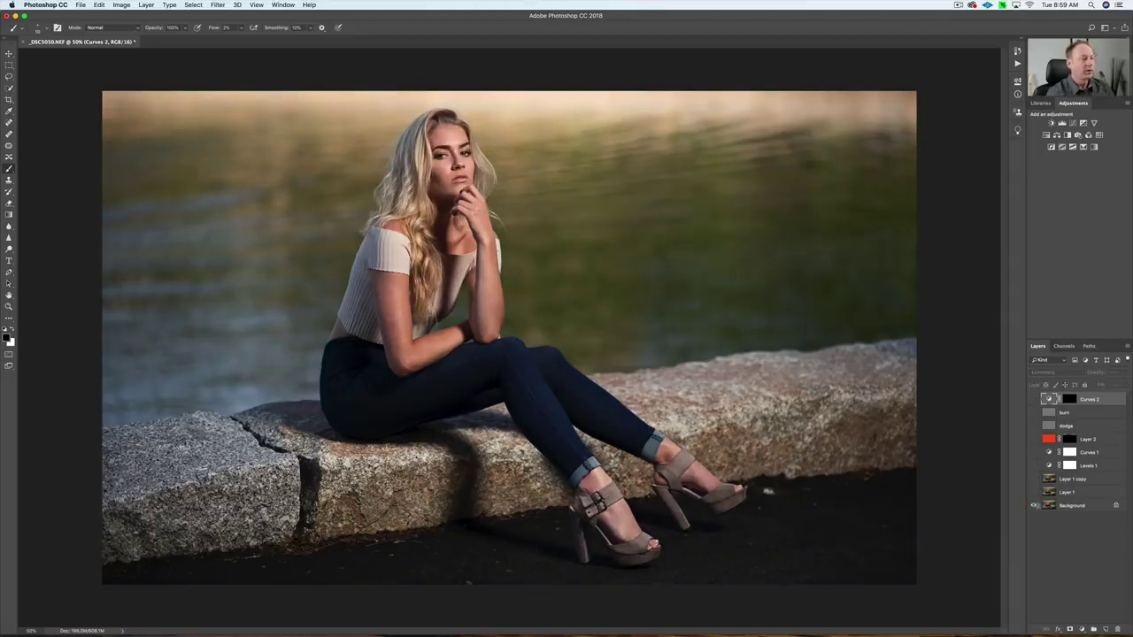
pyautogui.keyDown('alt'); pyautogui.click(1032, 505); pyautogui.keyUp('alt')
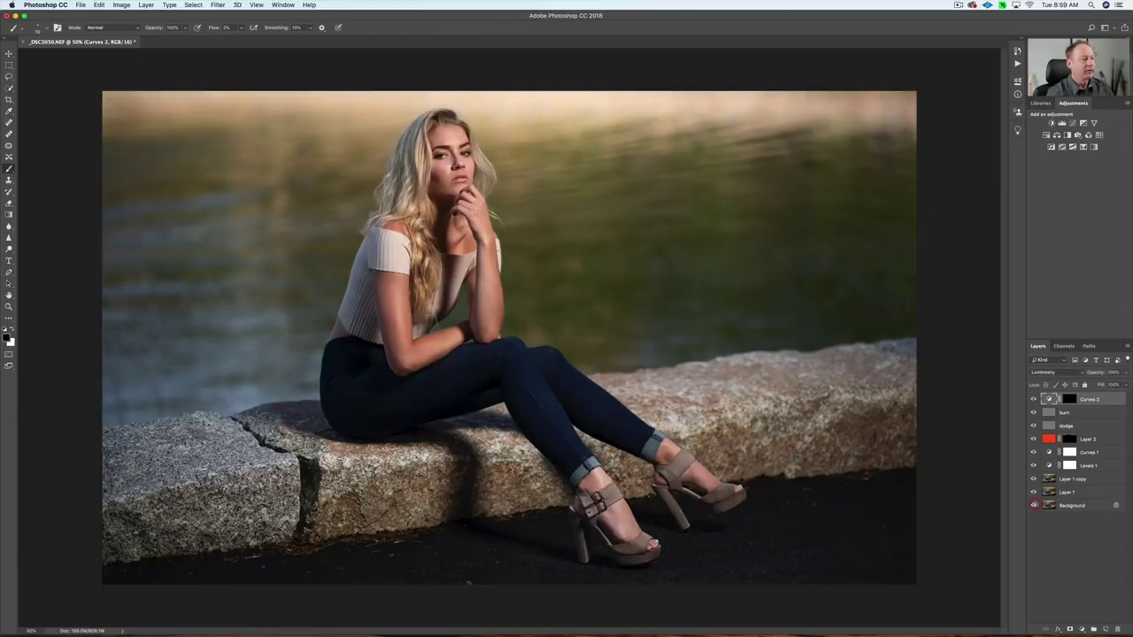